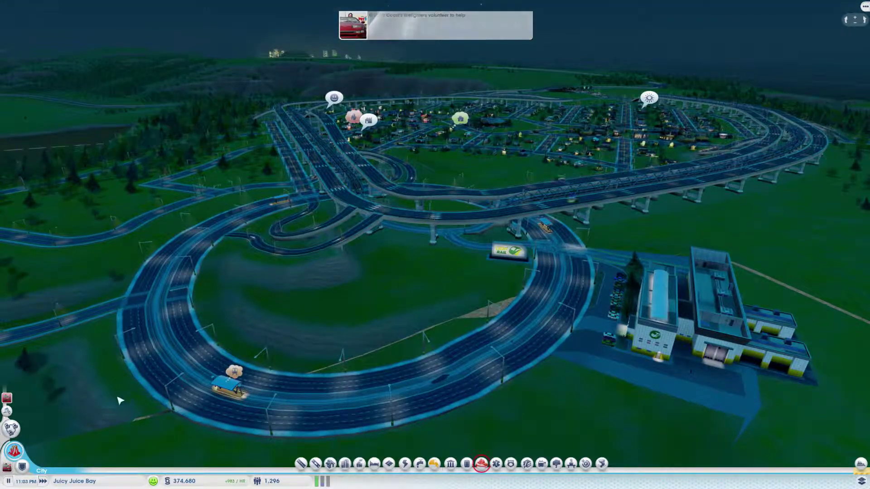
Step: Orbit over the city to the stadium block and turn on the Water/Sewage overlay
left_click_drag(427, 290, 382, 355)
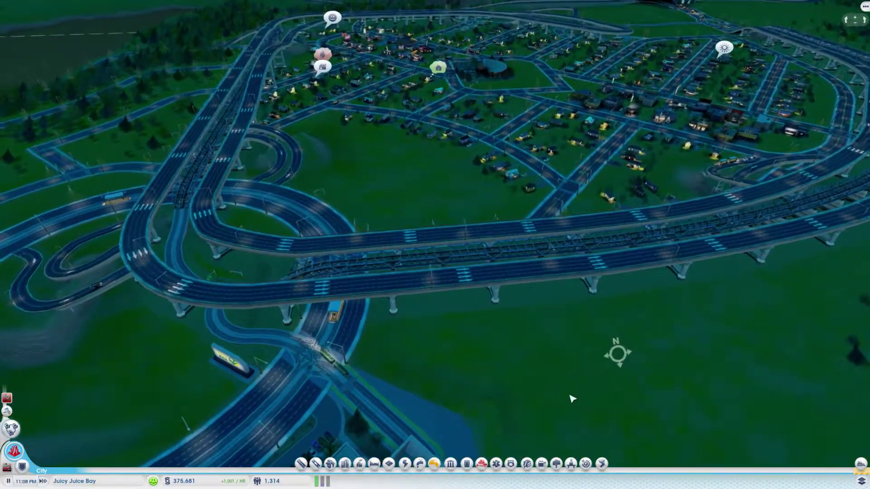
mouse_move(619, 351)
left_mouse_down()
mouse_move(552, 389)
mouse_move(546, 369)
left_mouse_up()
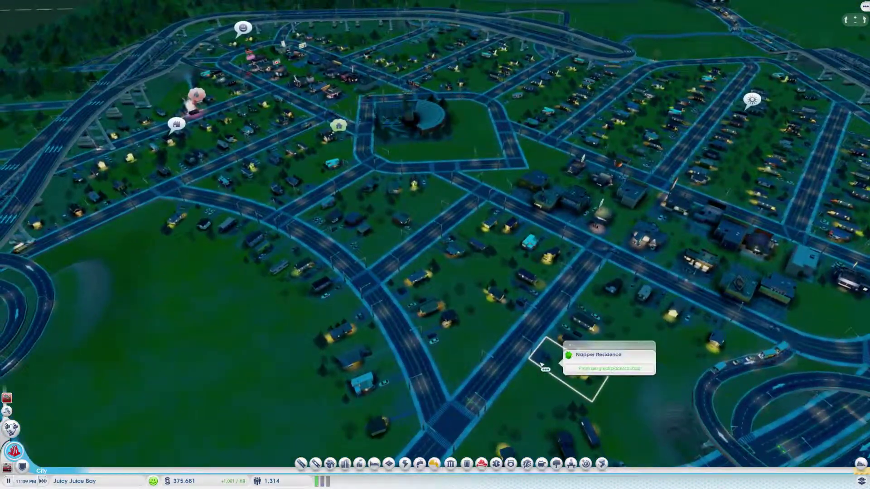
scroll(320, 229, "up", 5)
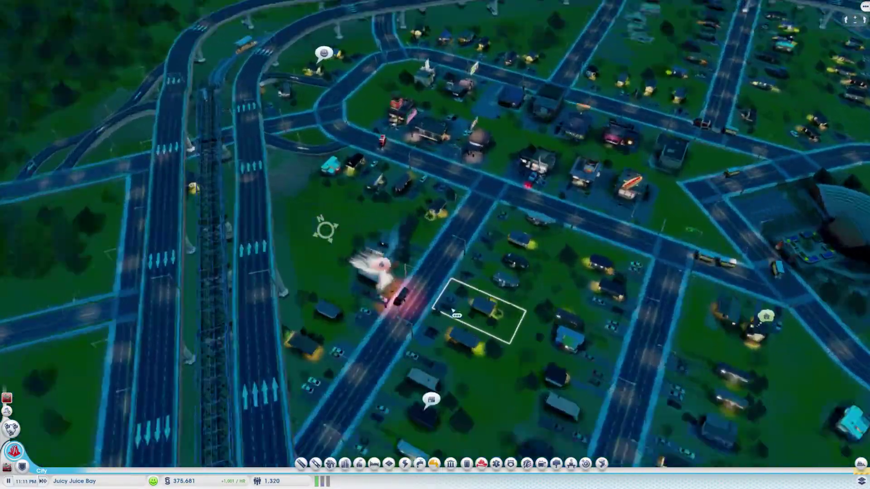
scroll(454, 314, "up", 3)
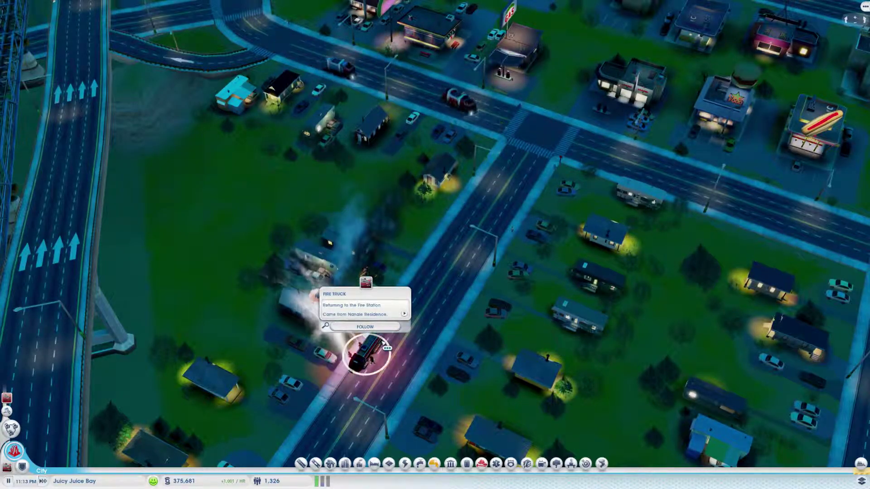
scroll(375, 321, "down", 5)
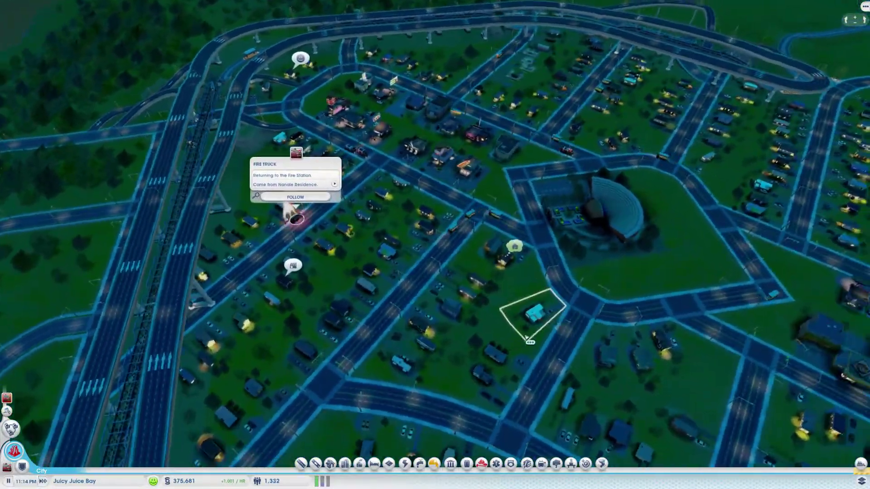
key("e")
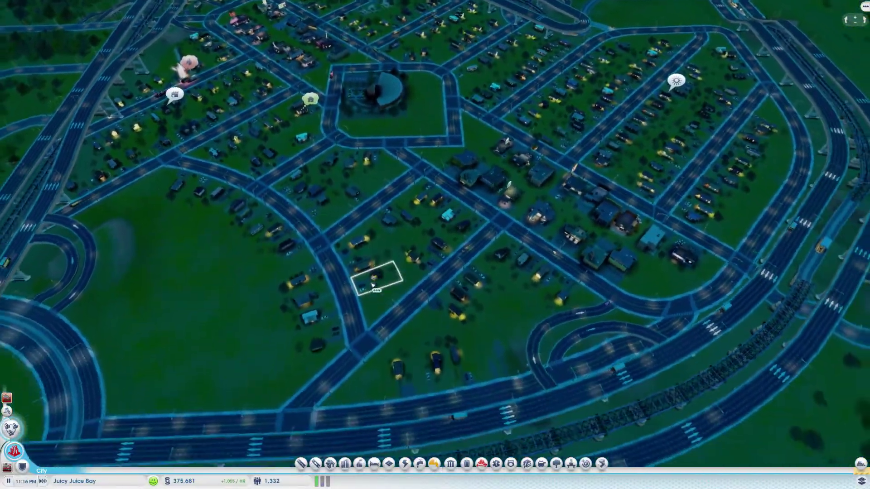
mouse_move(372, 285)
left_mouse_down()
mouse_move(542, 19)
mouse_move(473, 48)
left_mouse_up()
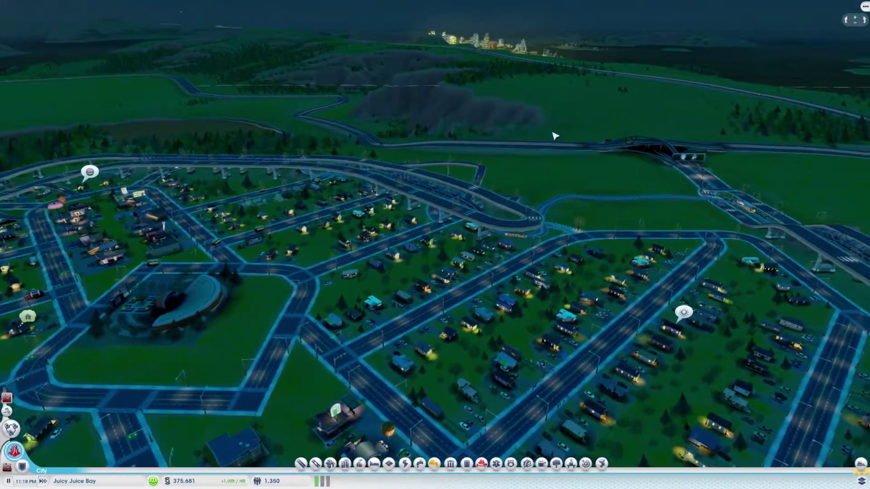
left_click_drag(553, 136, 474, 231)
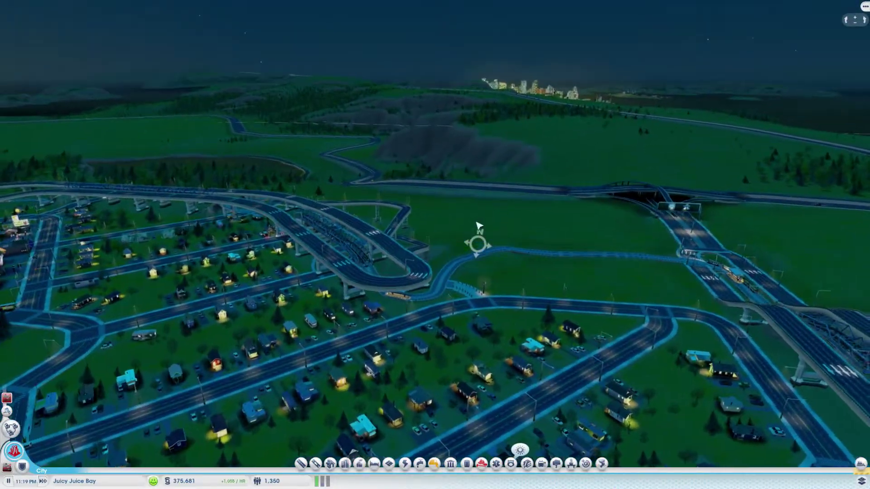
left_click_drag(473, 231, 508, 227)
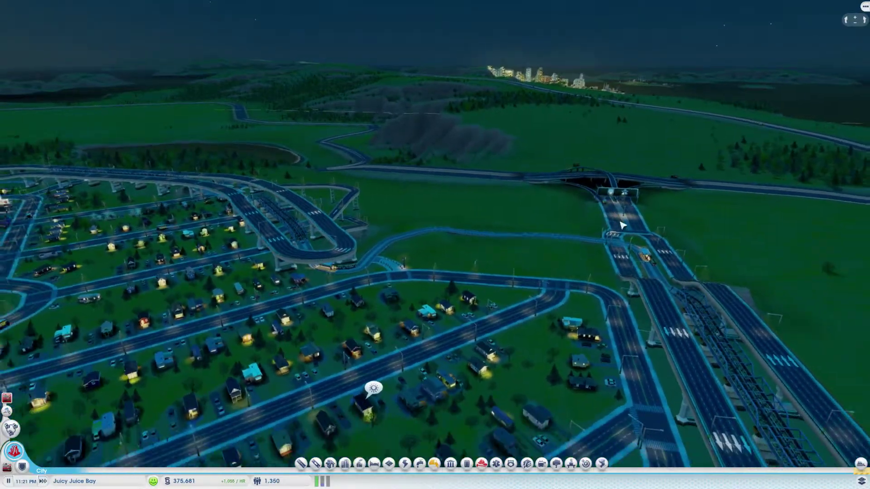
scroll(619, 218, "up", 3)
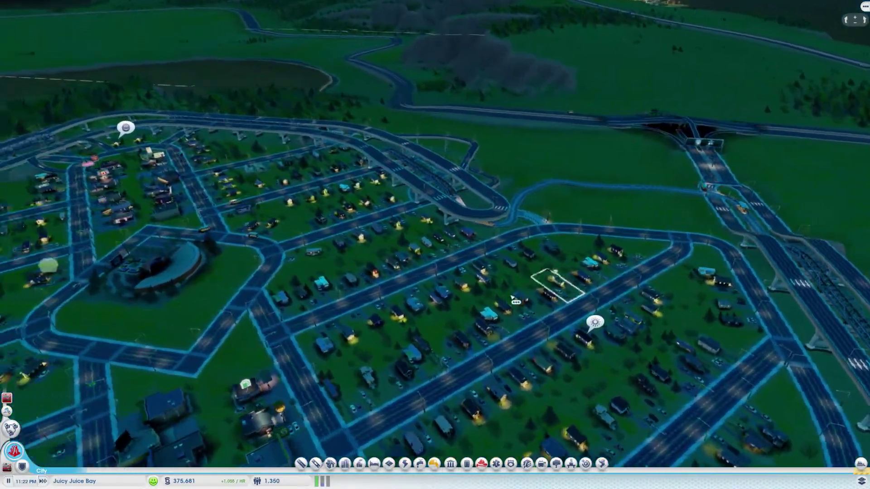
key("Down")
key("Left")
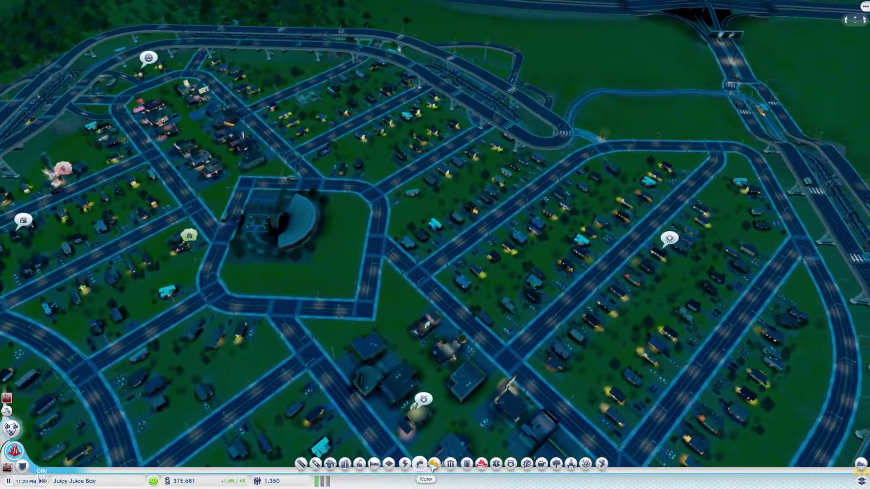
left_click(434, 464)
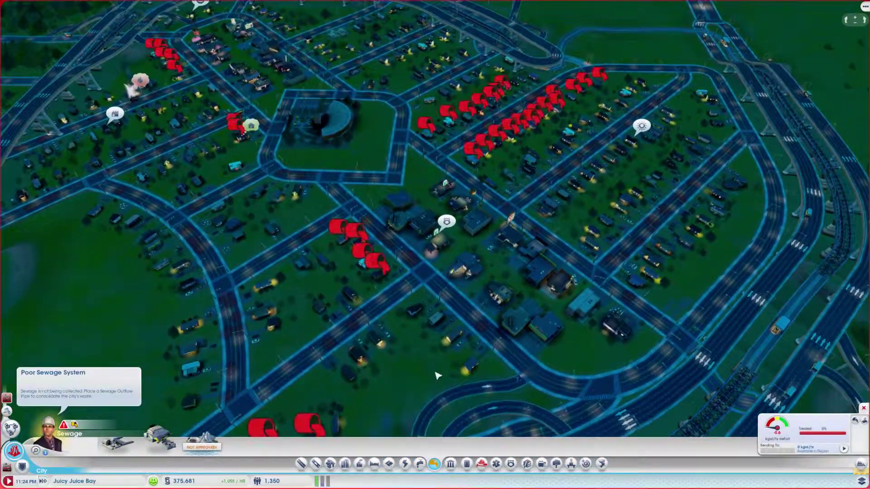
Step: Pan across the map to frame the dead-end highway road stub in the southern forest
key("Up")
key("Right")
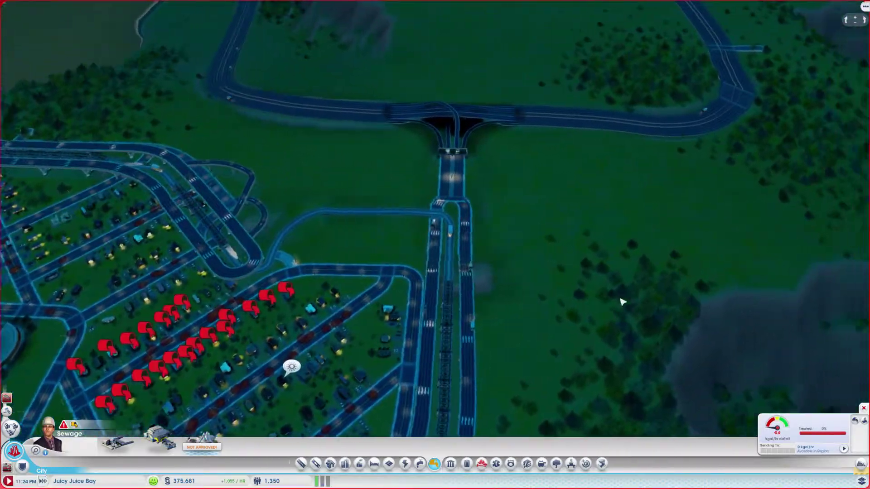
mouse_move(618, 303)
left_mouse_down()
mouse_move(317, 338)
mouse_move(431, 372)
left_mouse_up()
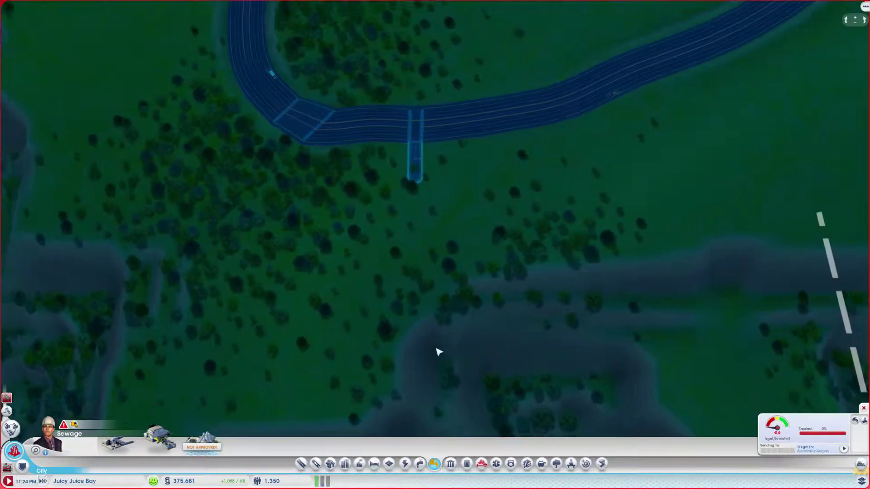
left_click_drag(431, 372, 602, 328)
key("Left")
key("Up")
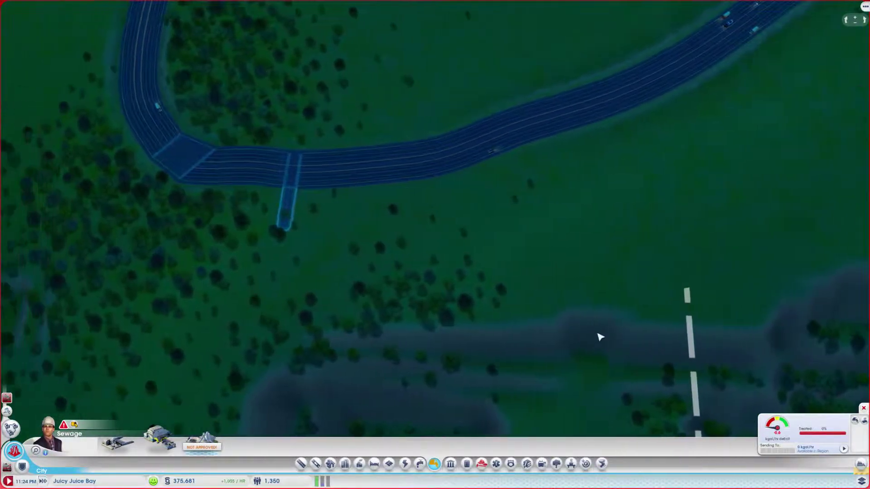
key("Left")
key("Down")
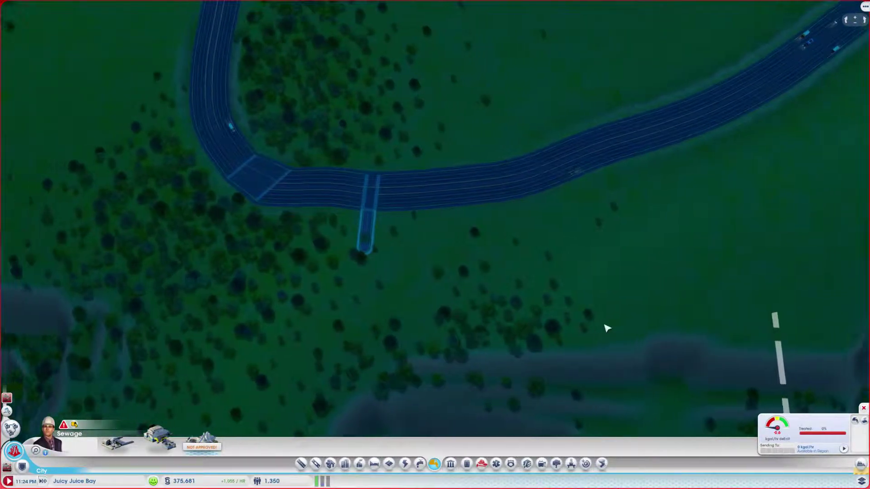
Step: Bring up the Roads menu and survey the road stub and the area south of it
left_click(304, 466)
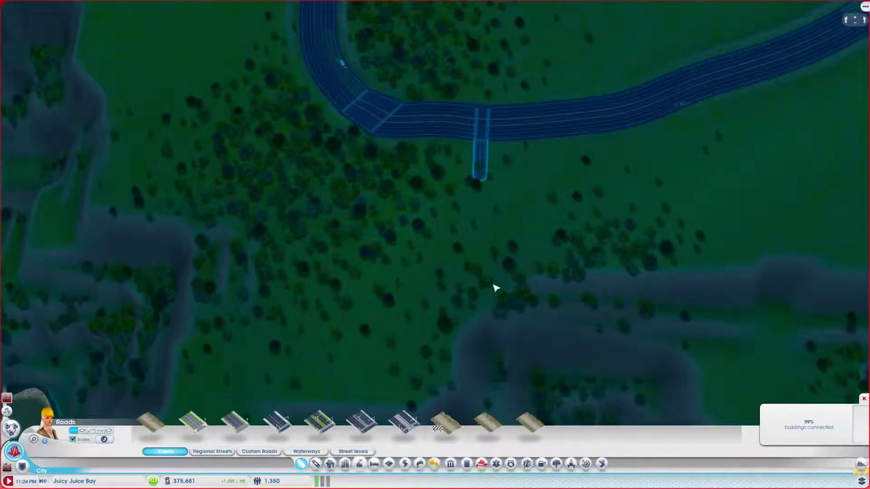
key("Left")
key("Up")
key("Up")
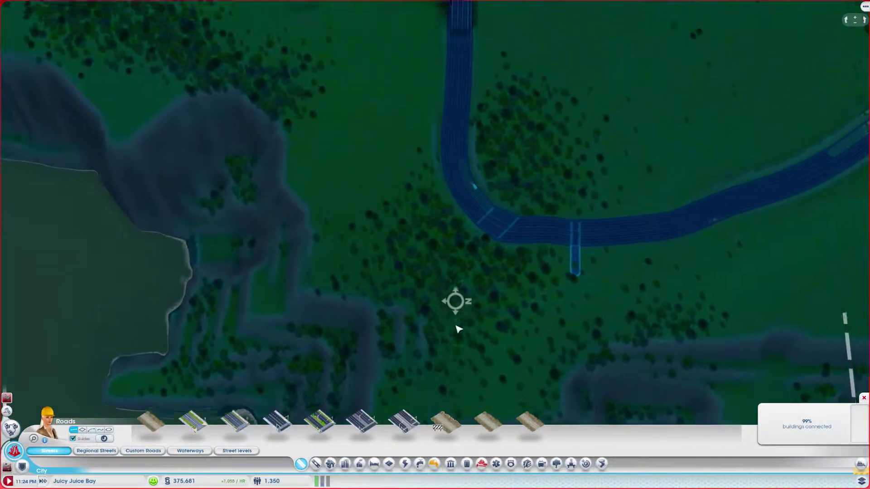
key("Left")
key("Right")
key("Down")
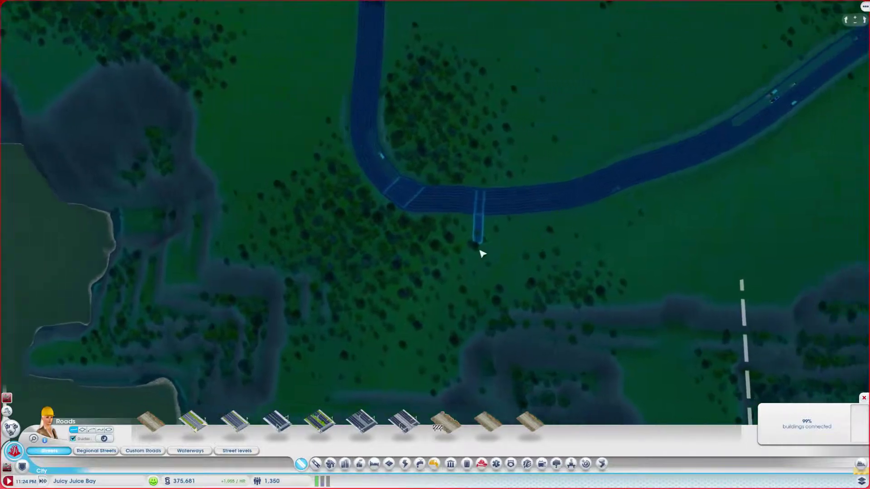
key("Up")
key("Left")
key("Left")
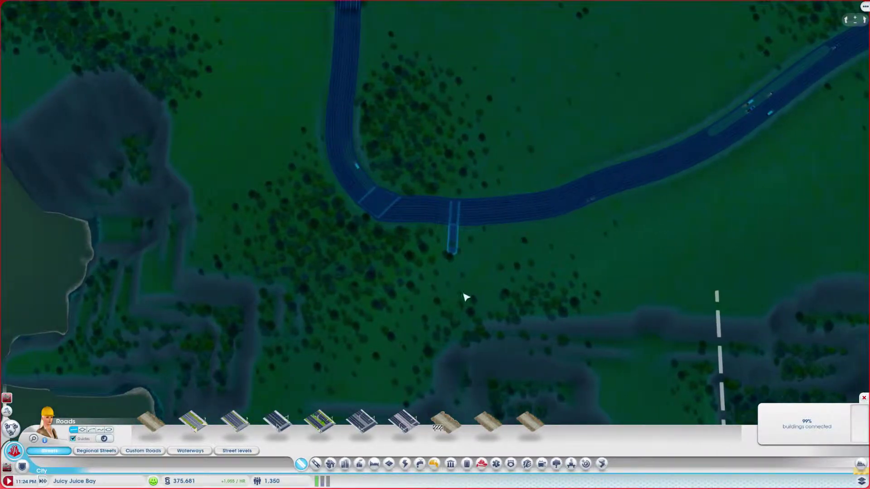
key("Right")
key("Down")
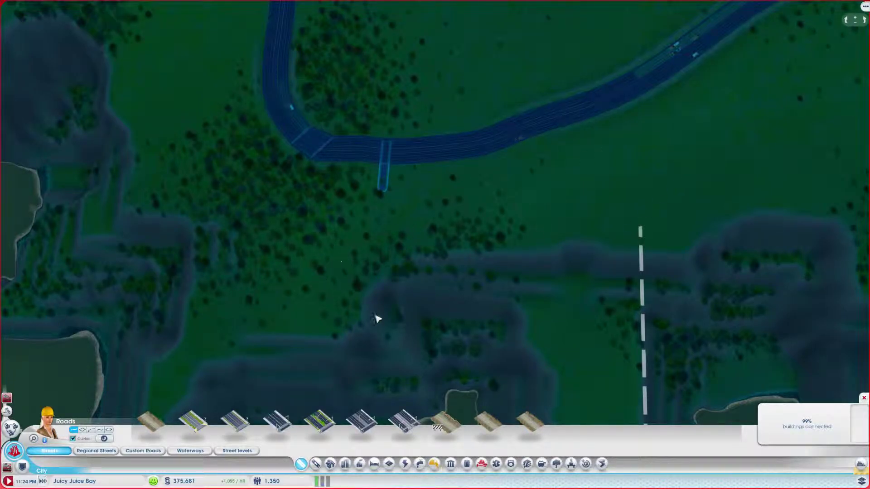
Step: Survey the city, the river bridge junction and the northern roundabout
key("Up")
key("Left")
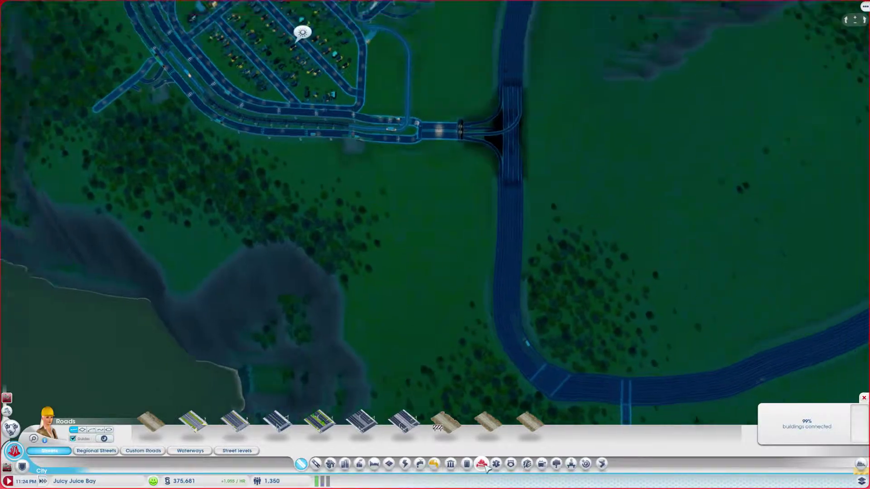
key("Up")
key("Right")
key("Up")
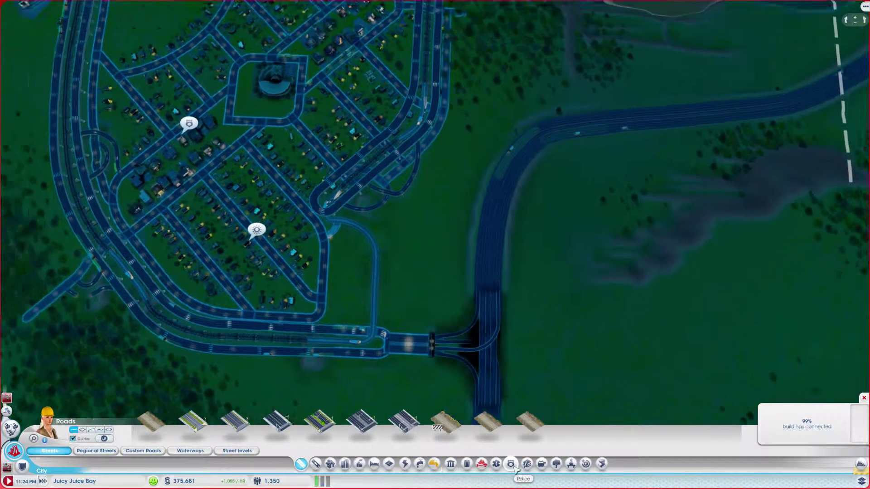
key("Left")
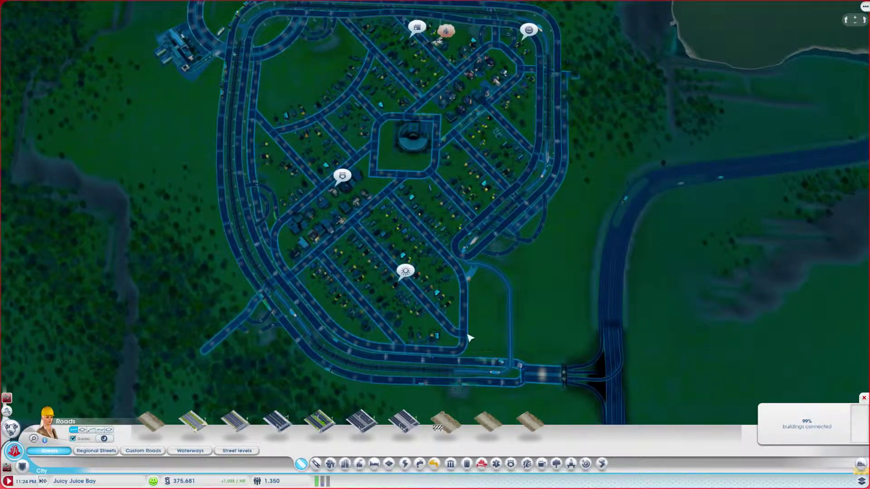
key("Up")
key("Left")
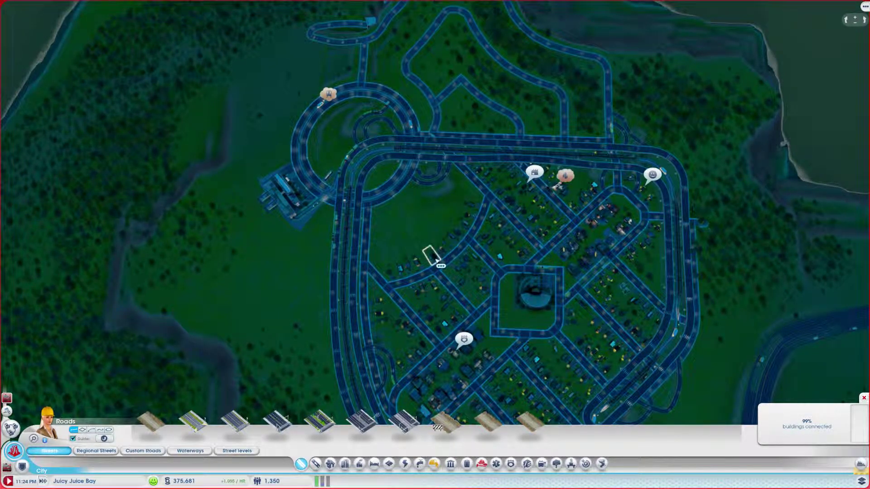
mouse_move(429, 256)
key("Right")
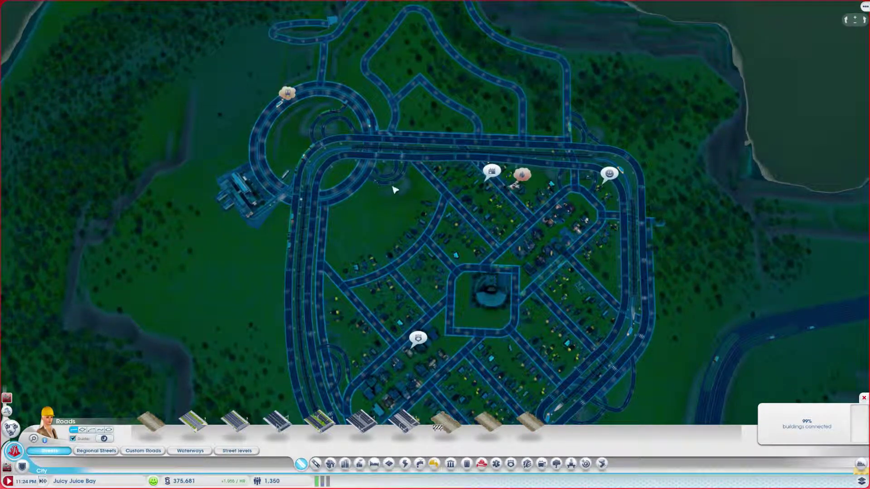
key("Down")
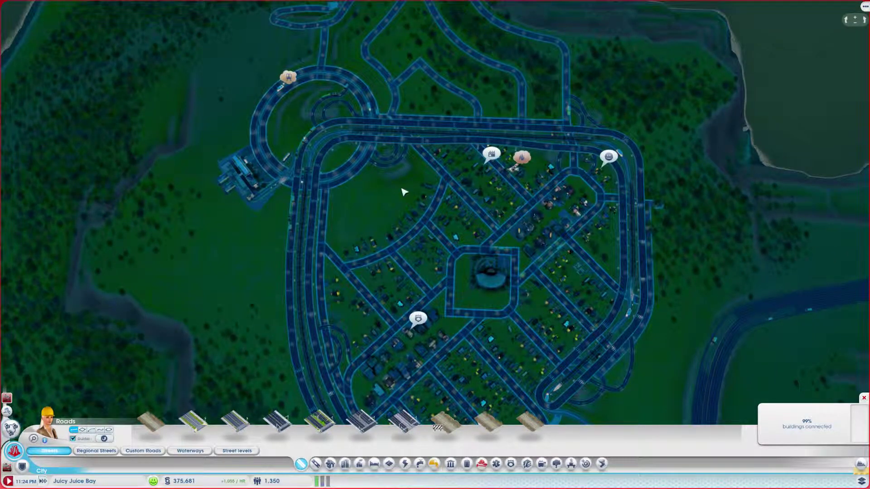
key("Down")
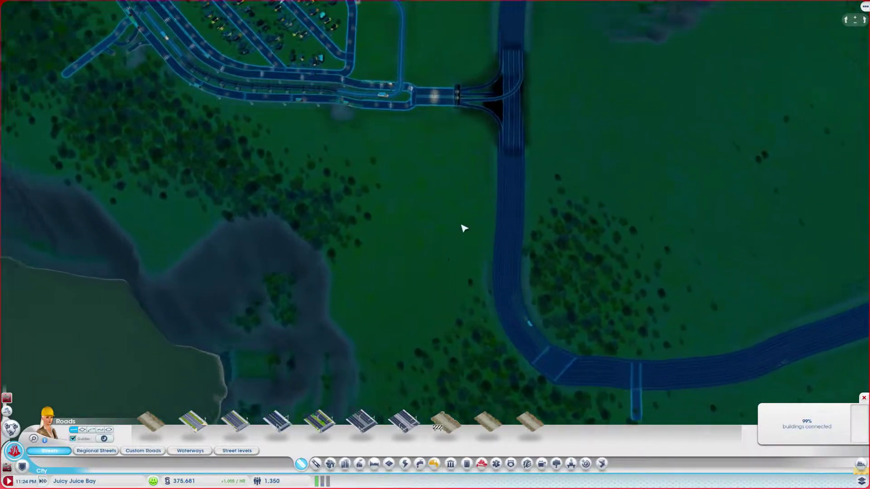
key("Up")
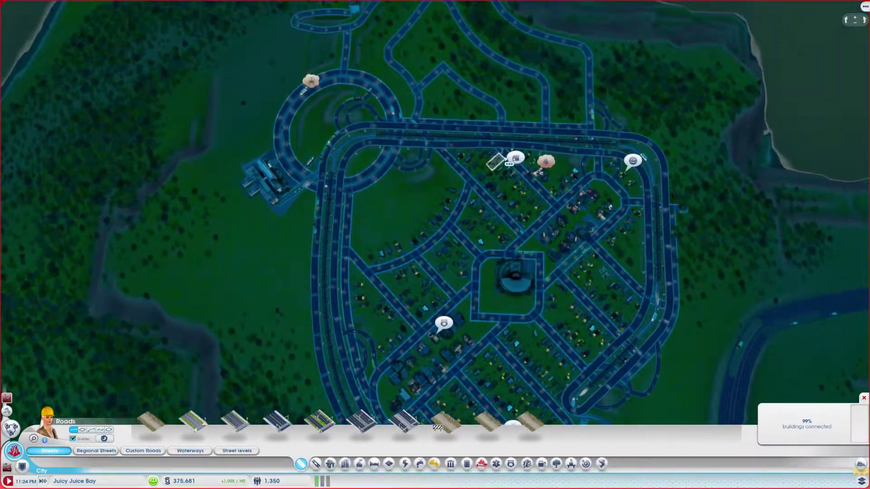
scroll(507, 167, "up", 3)
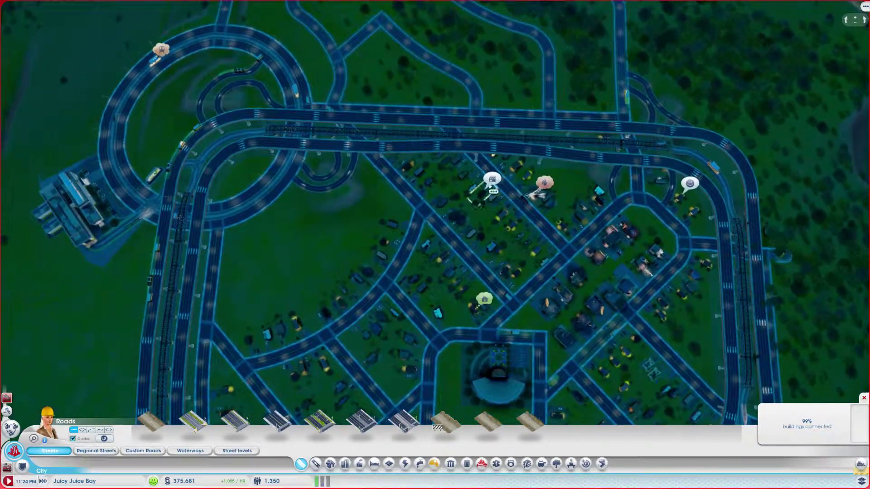
mouse_move(543, 189)
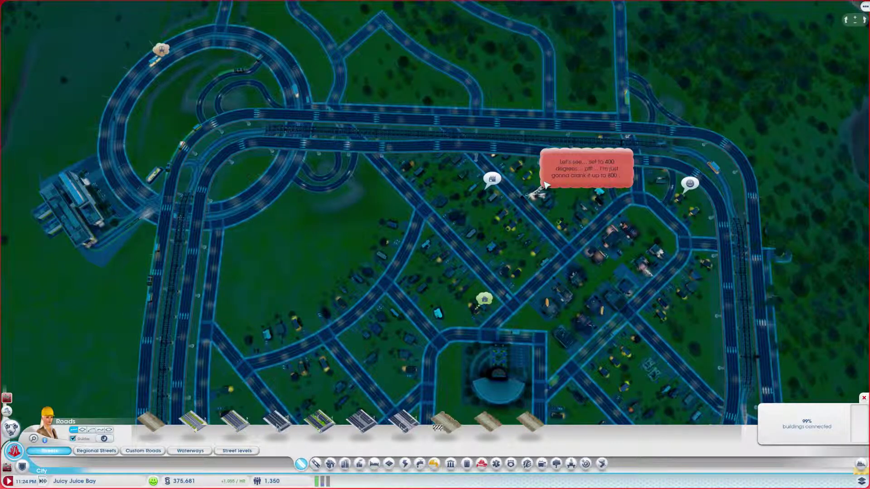
Step: Return south to the forest road stub and show the Regional Streets road types
key("s")
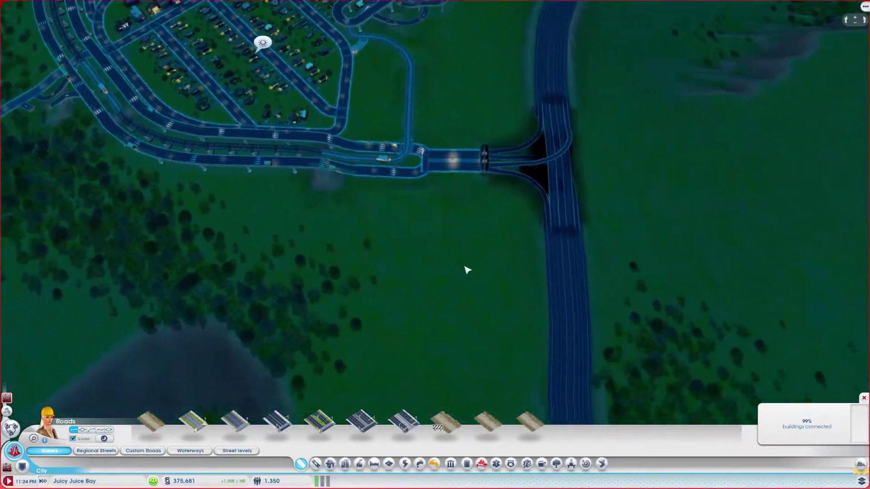
scroll(479, 296, "up", 3)
key("s")
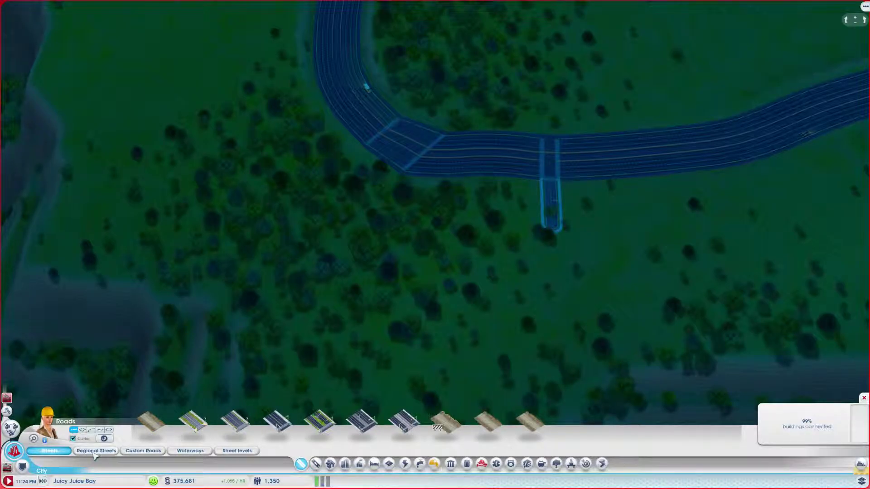
left_click(96, 451)
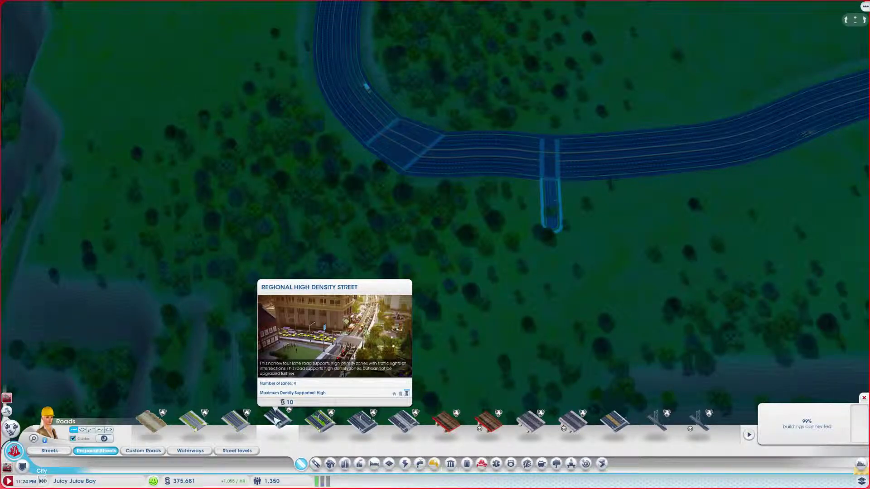
key("Down")
key("Right")
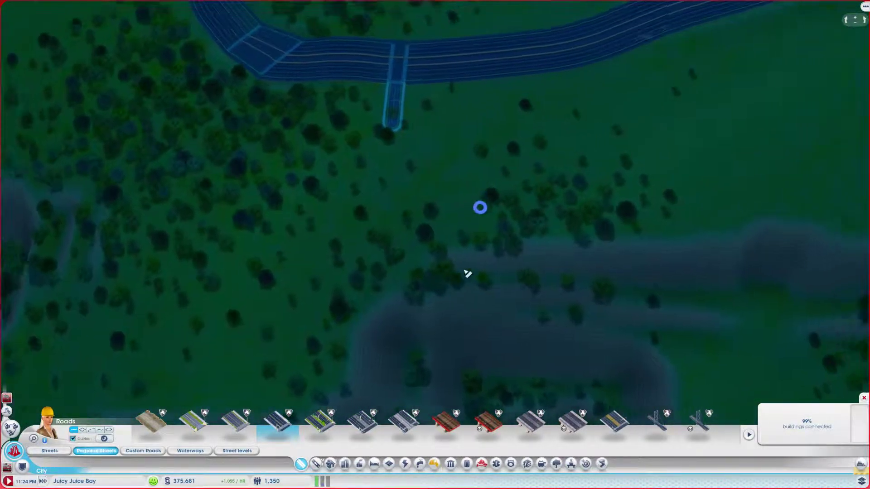
scroll(453, 299, "up", 2)
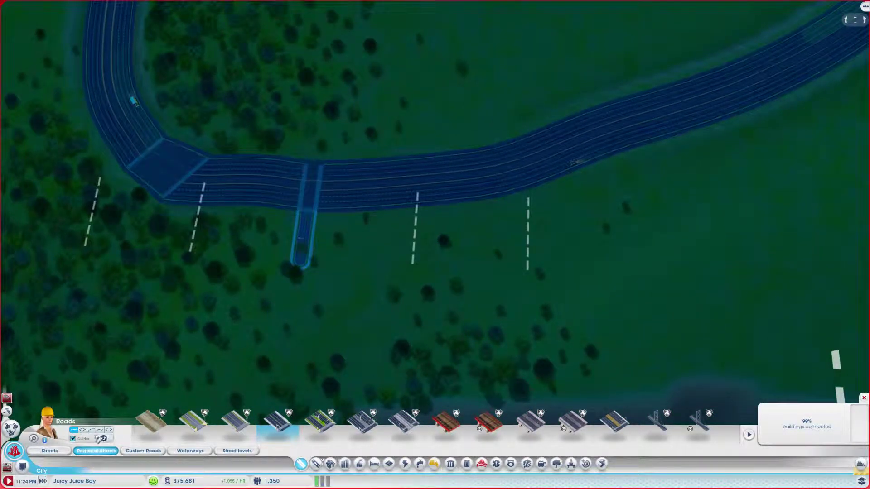
scroll(466, 305, "down", 2)
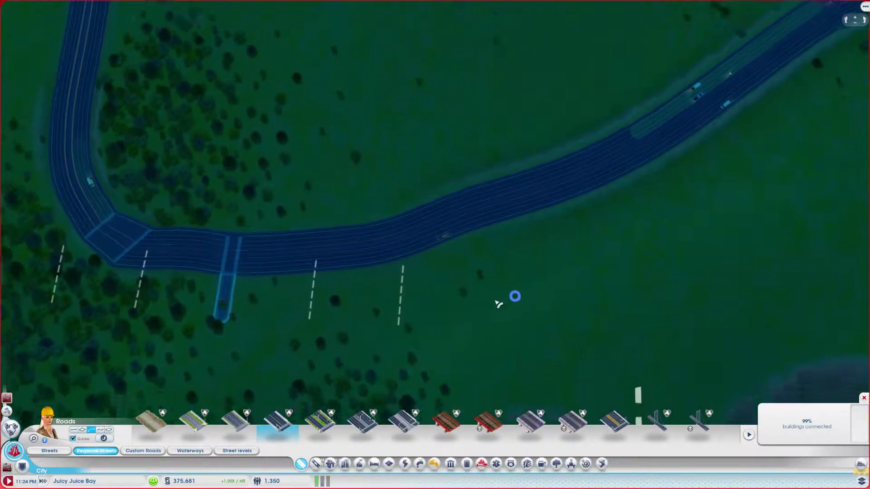
key("Up")
key("Right")
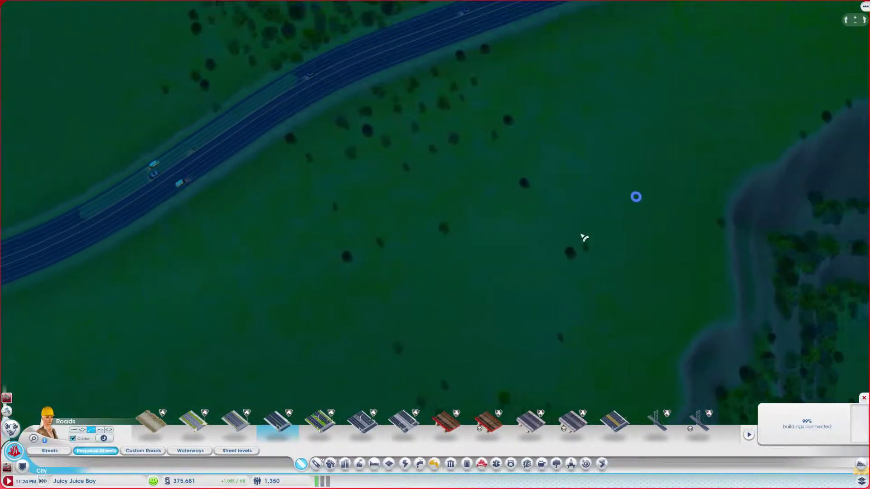
scroll(641, 164, "up", 1)
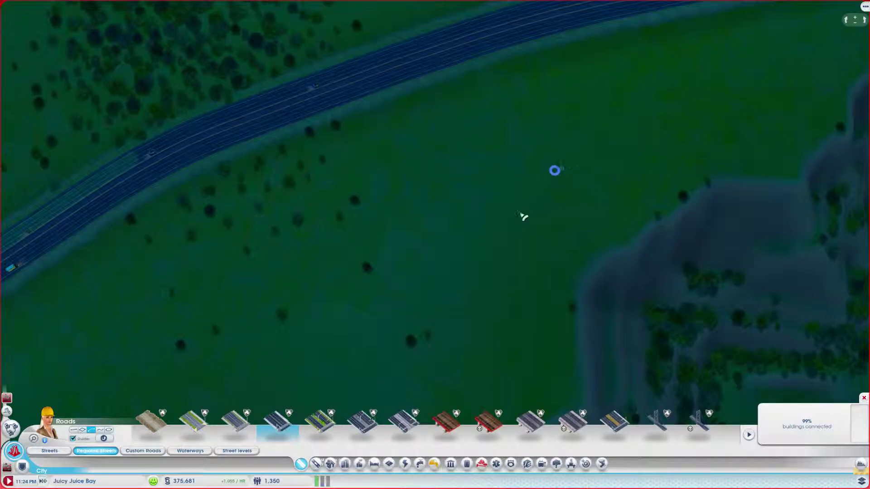
scroll(519, 222, "down", 2)
scroll(517, 222, "down", 3)
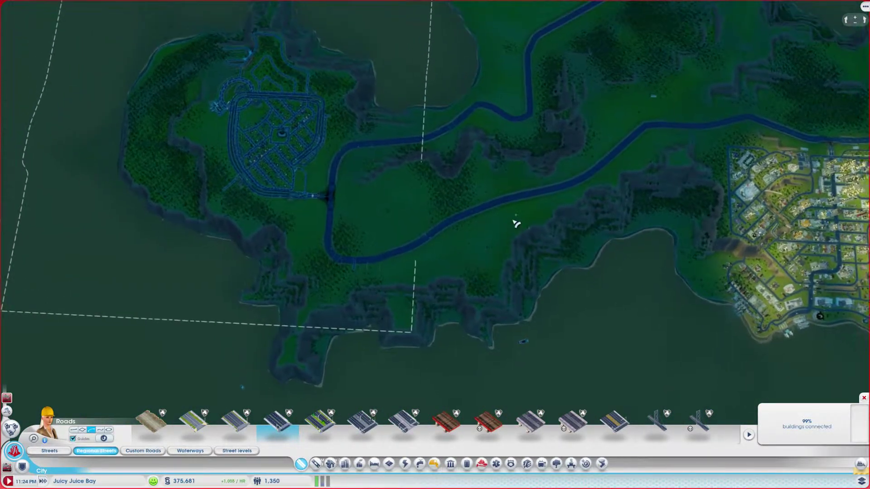
scroll(516, 223, "up", 3)
scroll(514, 229, "up", 1)
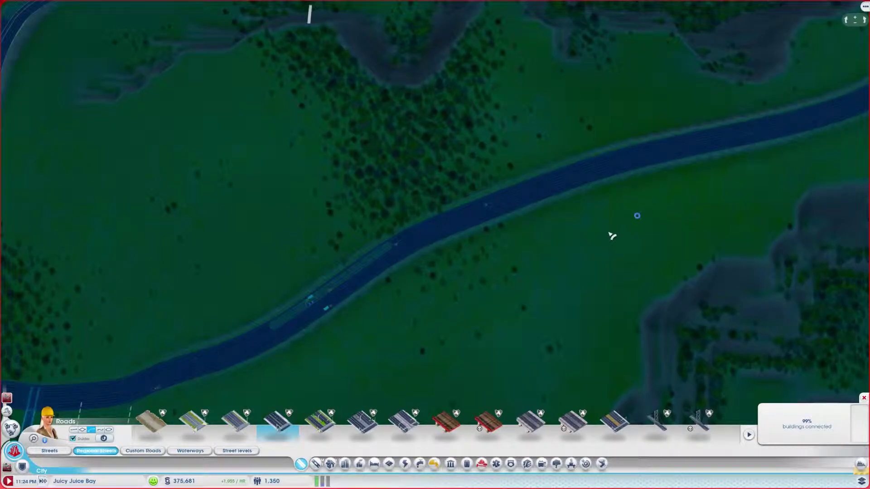
key("s")
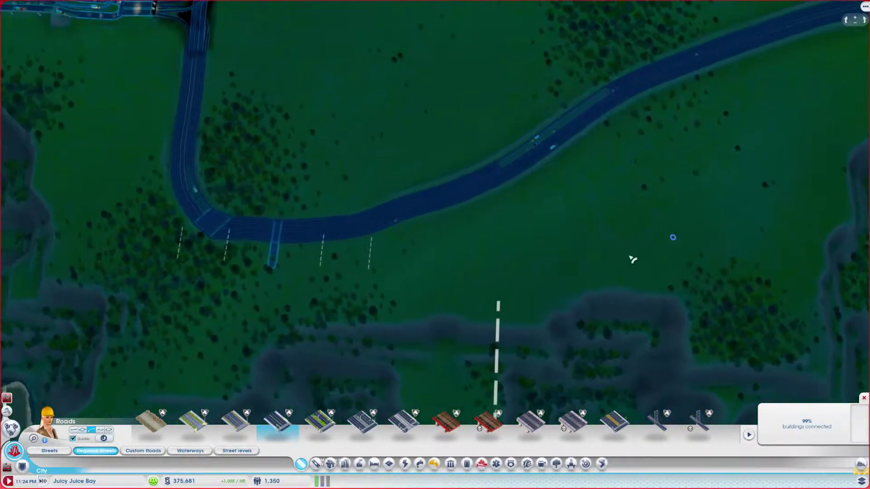
key("a")
key("s")
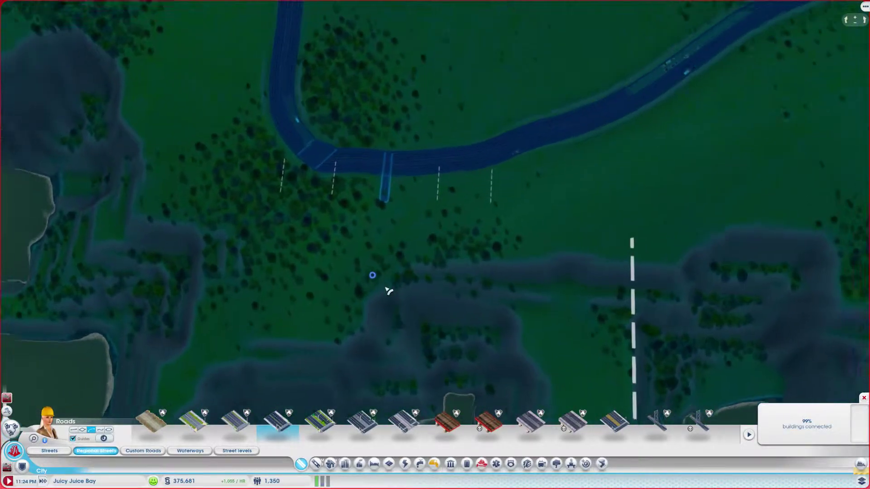
scroll(401, 272, "up", 2)
key("a")
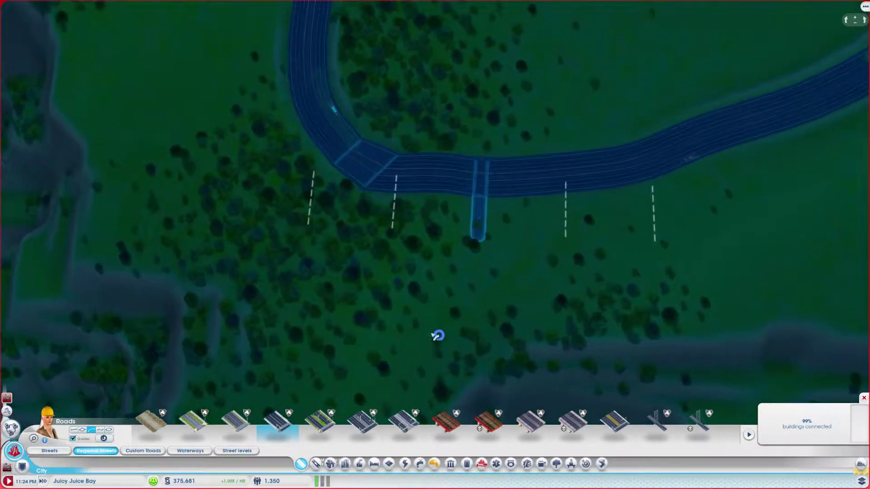
scroll(437, 336, "up", 1)
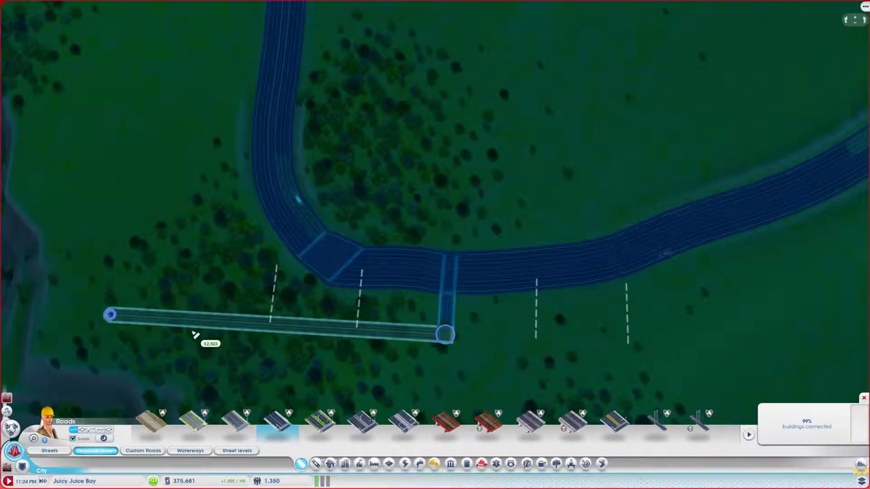
Step: Build a regional street across the stub's end, running both west and east
left_click_drag(310, 334, 345, 336)
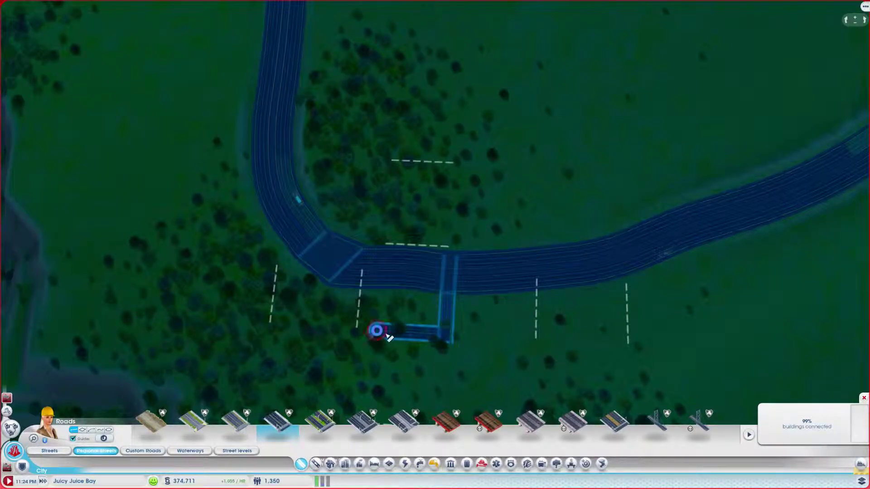
left_click_drag(355, 334, 301, 333)
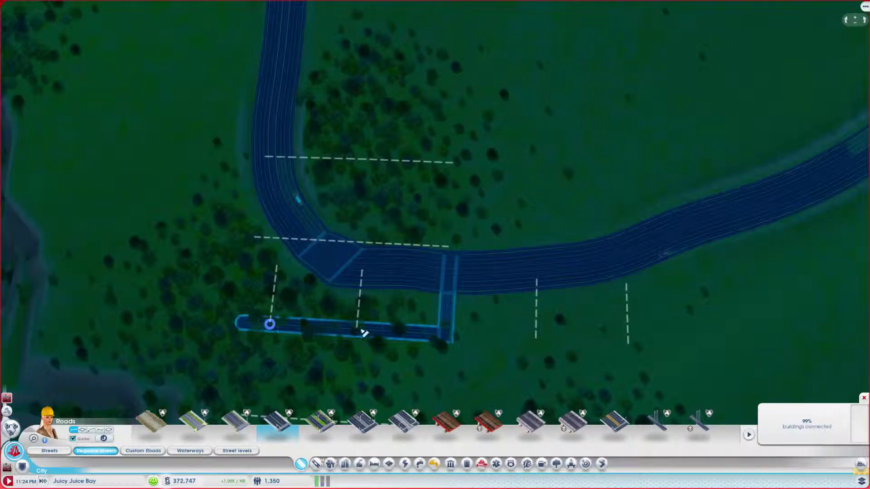
key("Right")
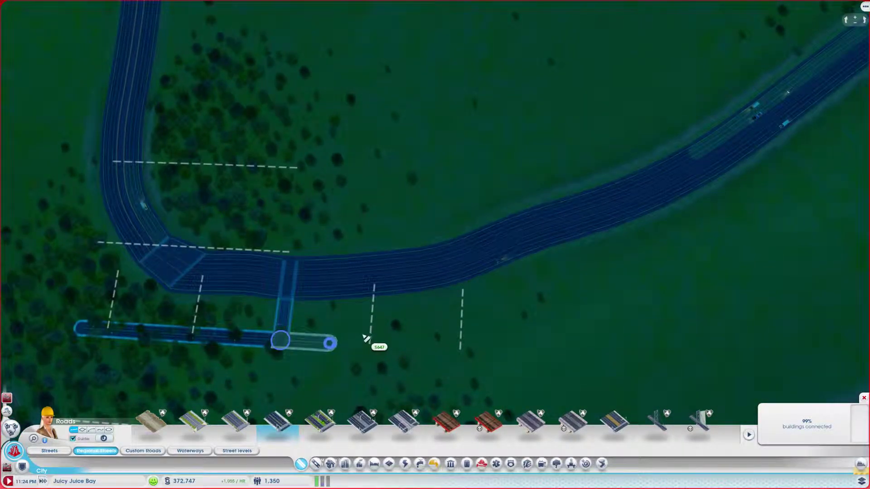
left_click_drag(359, 340, 380, 342)
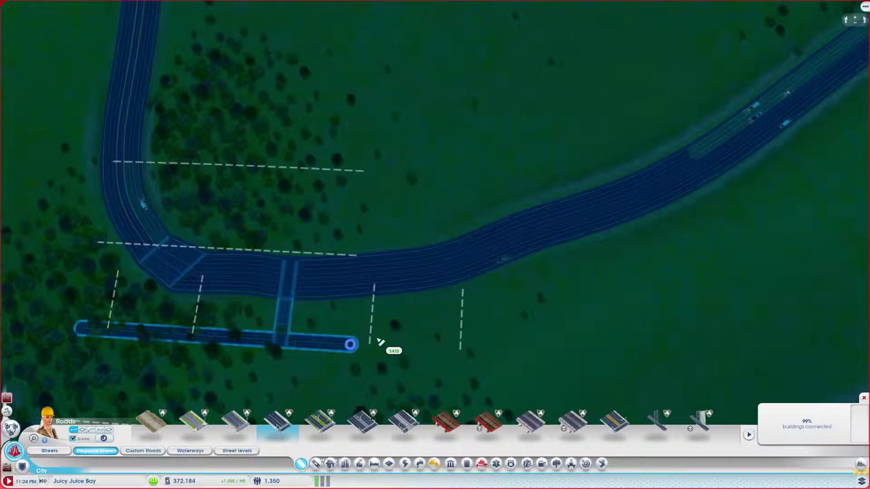
left_click(386, 344)
Step: Rotate the view, draft a long curved street from the east end, then cancel it
key("Right")
key("Down")
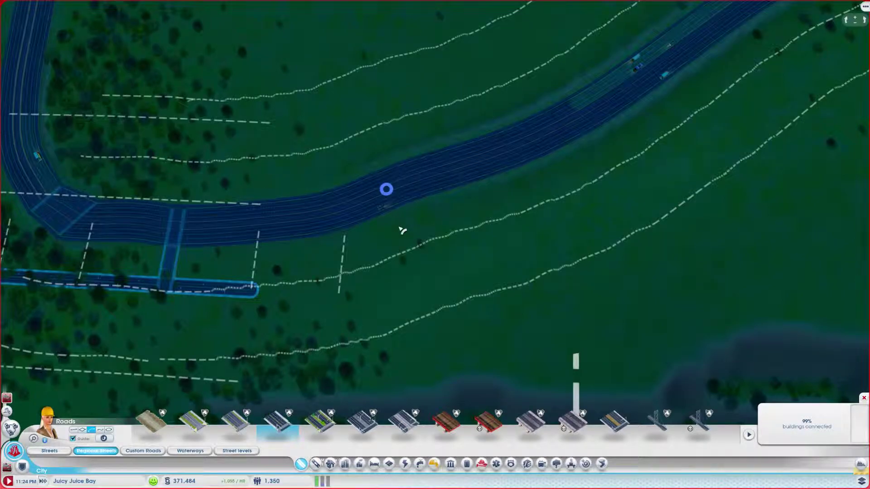
key("e")
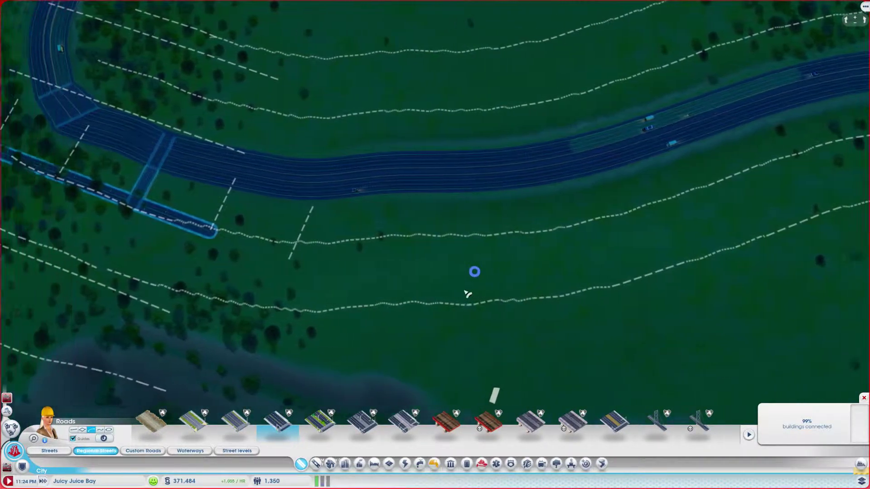
key("Up")
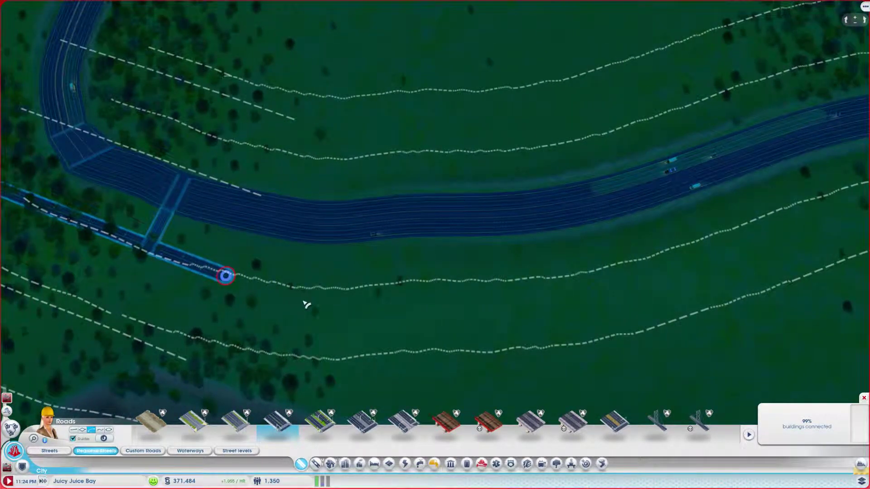
left_click(305, 305)
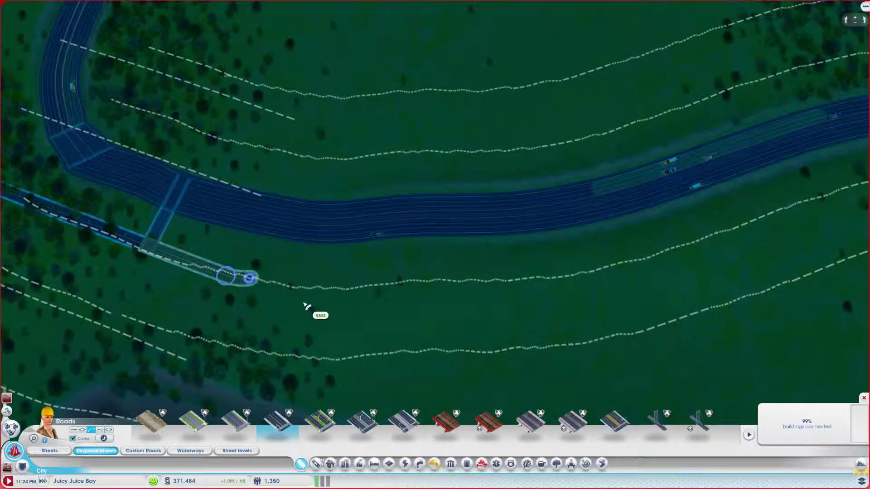
left_click(445, 310)
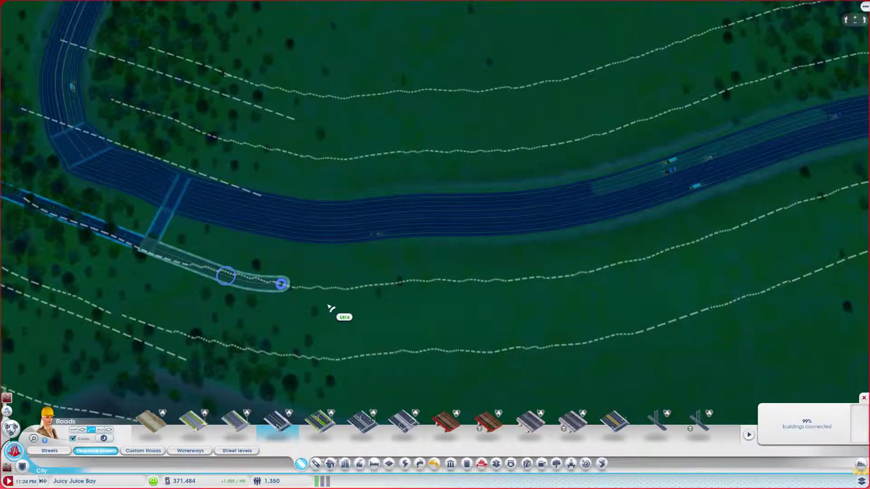
right_click(333, 307)
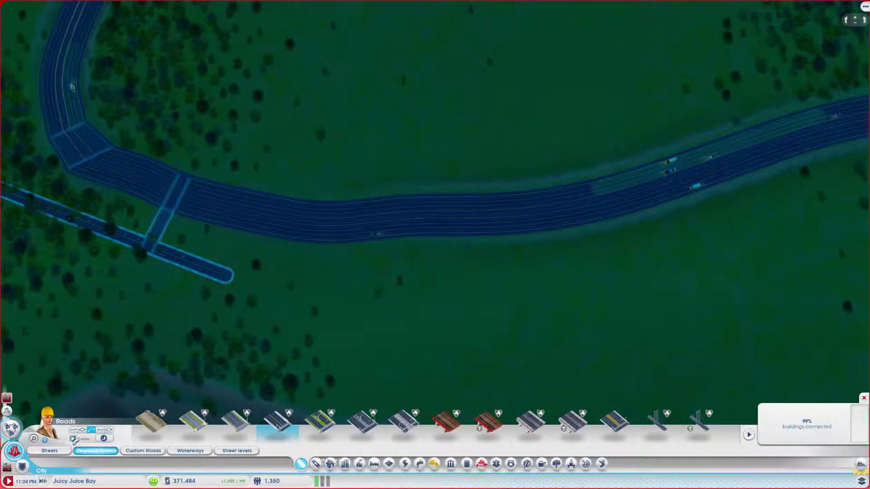
Step: Pan back to the street's end and build the planned extension
key("s")
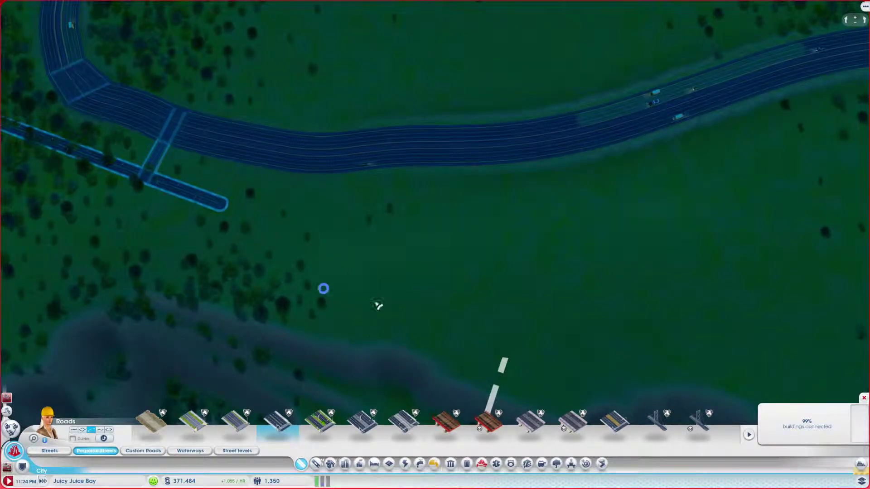
key("a")
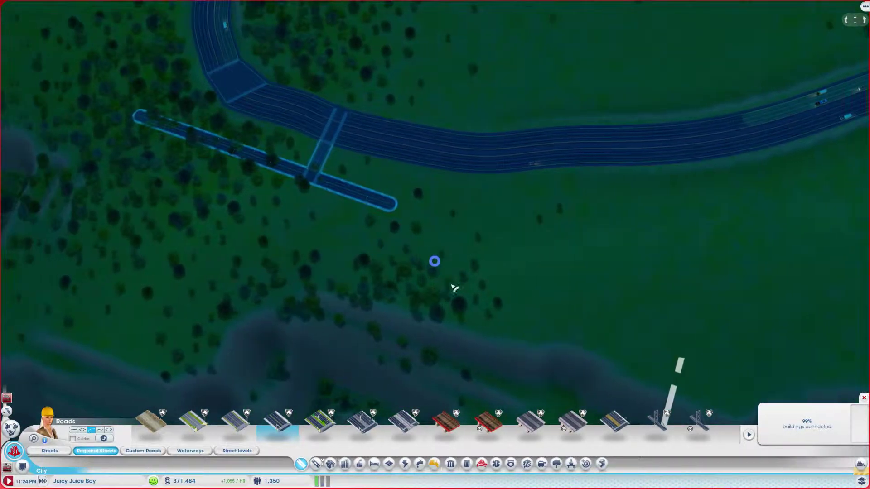
key("a")
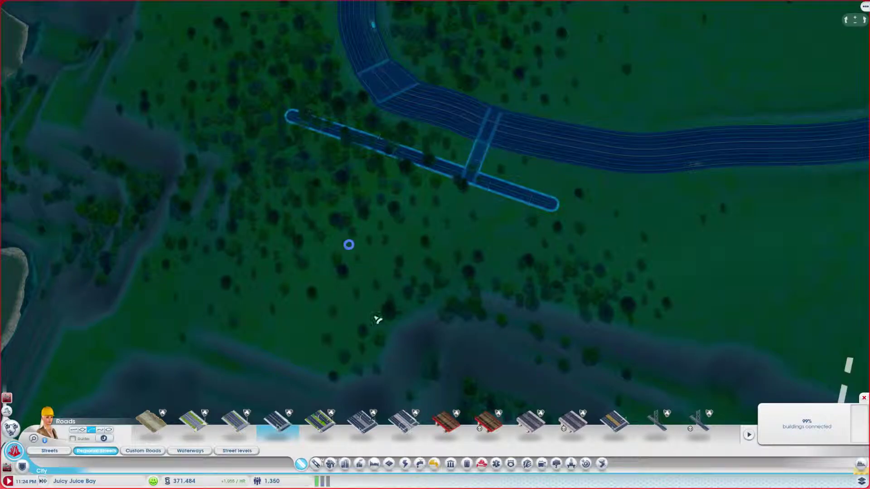
key("d")
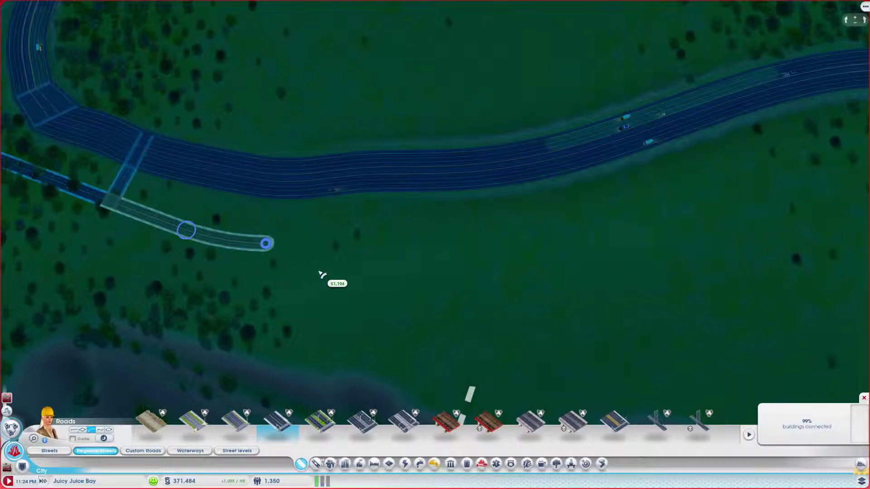
left_click(322, 274)
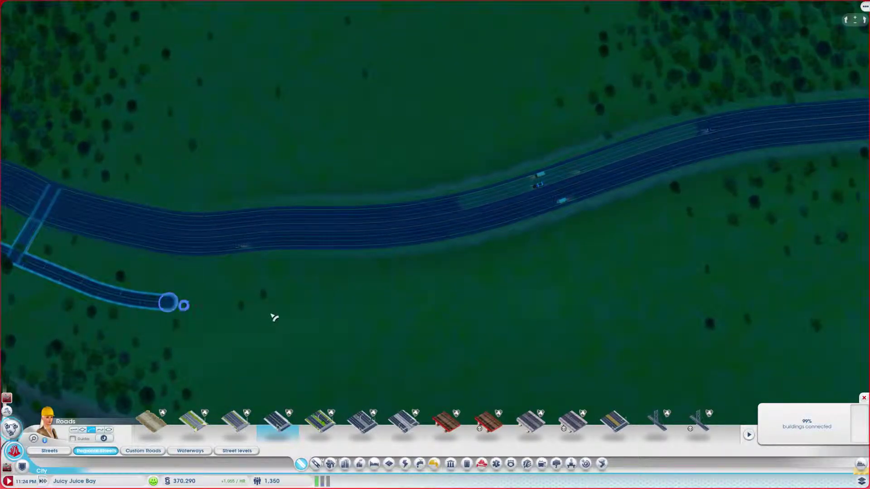
Step: Build successive street stretches eastward alongside the highway, ending with one longer segment
left_click_drag(274, 317, 292, 316)
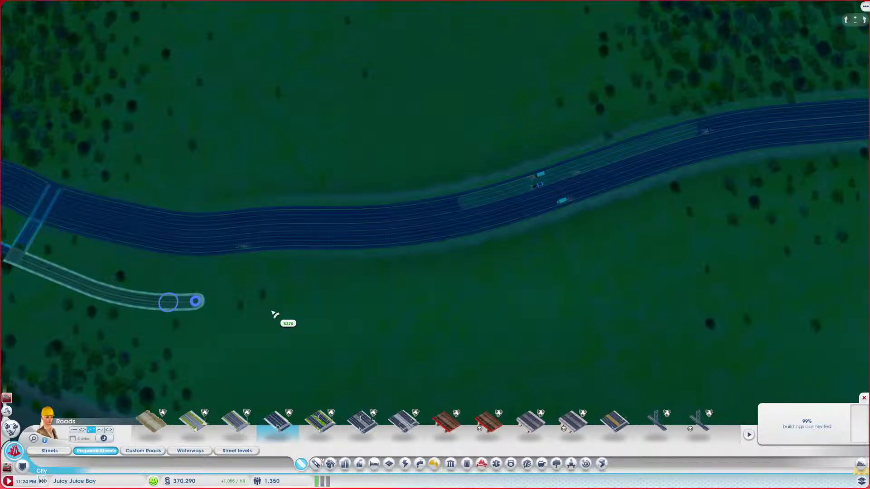
left_click(274, 315)
left_click(324, 314)
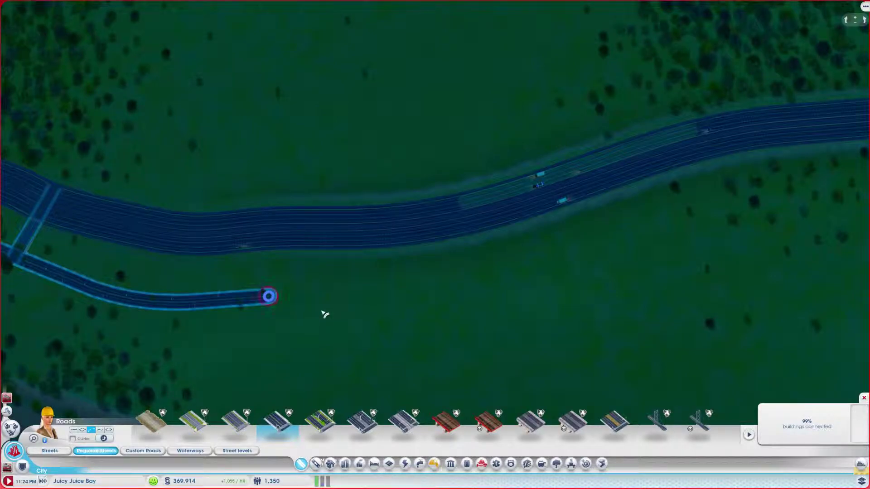
left_click(350, 312)
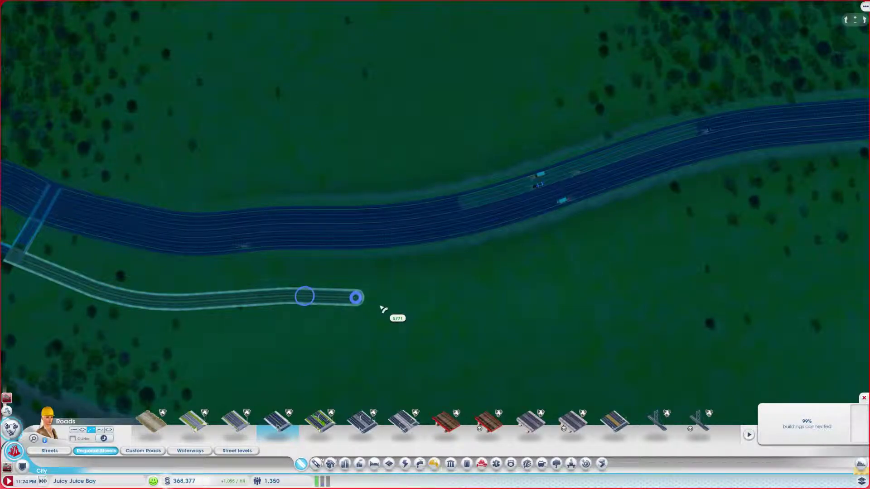
left_click(371, 311)
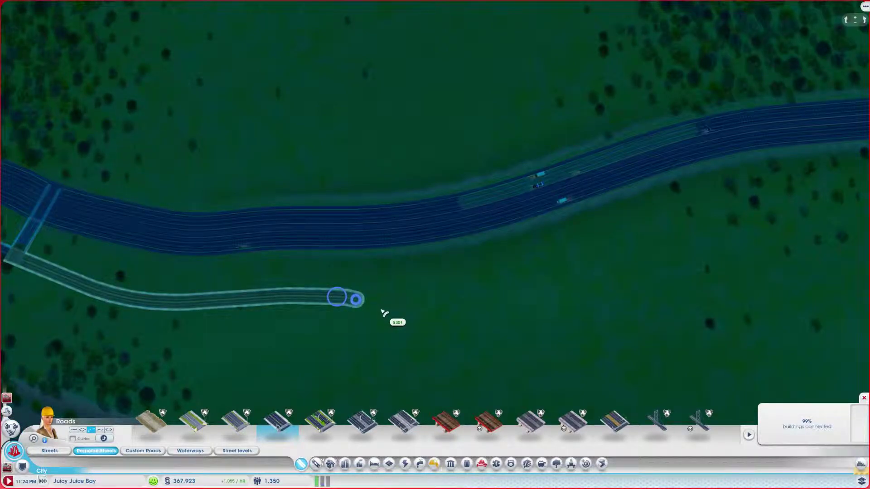
left_click(387, 310)
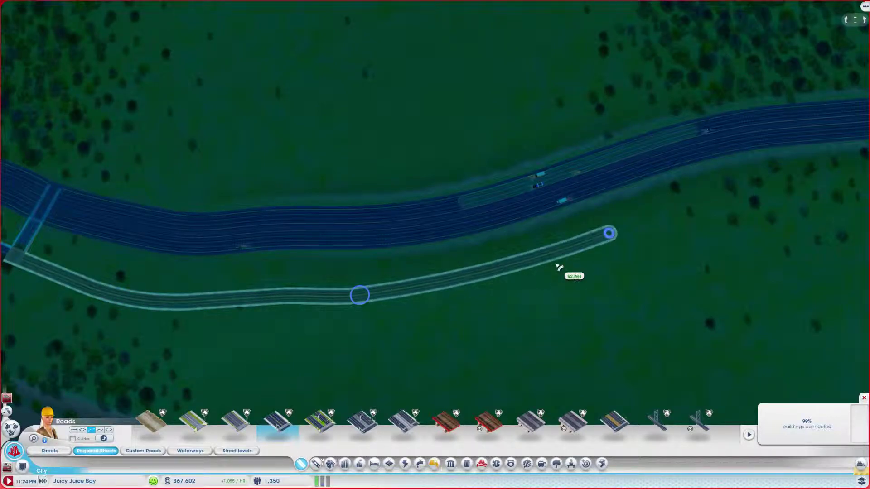
left_click(408, 308)
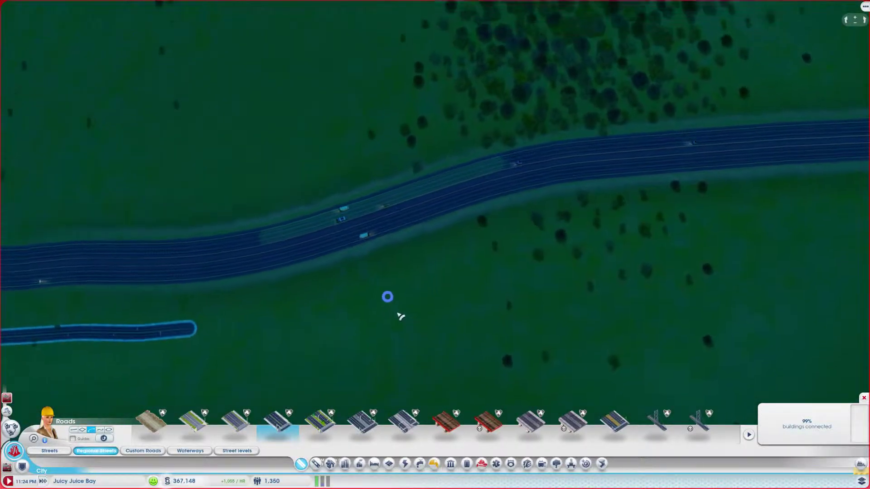
left_click(302, 326)
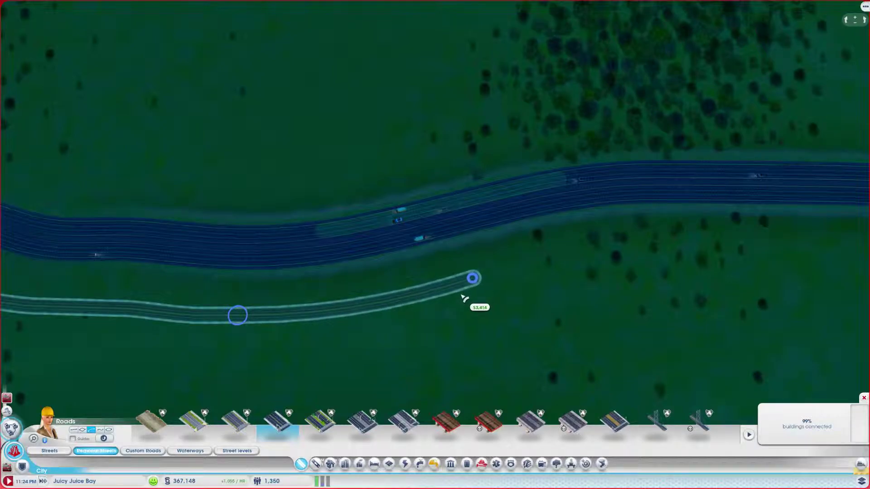
left_click(463, 299)
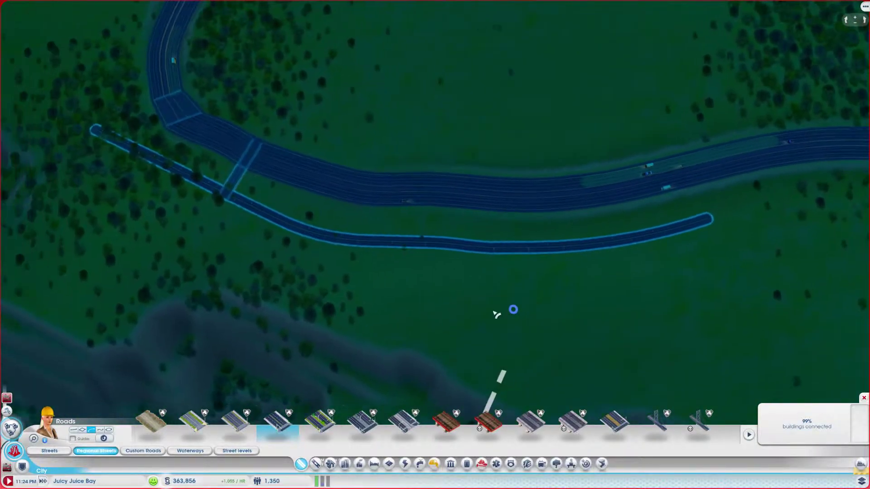
Step: Add street segments eastward from the street's end, cancelling one overlong preview
left_click_drag(543, 263, 556, 241)
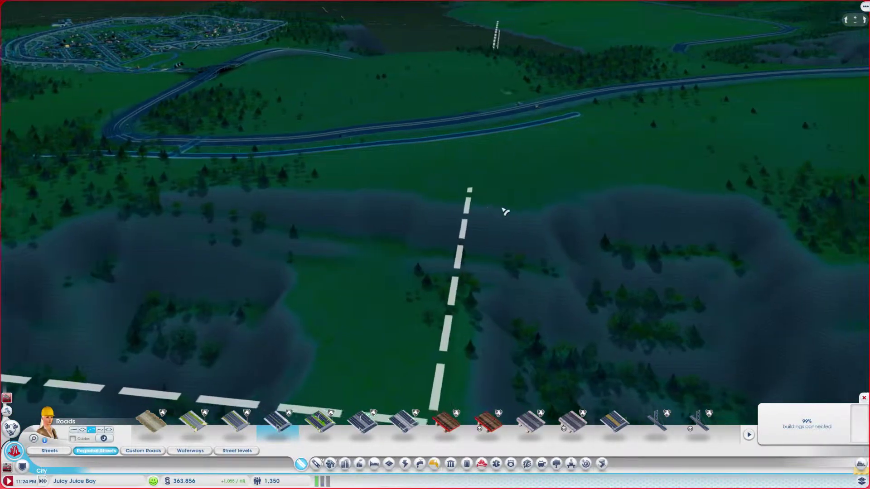
scroll(556, 241, "up", 5)
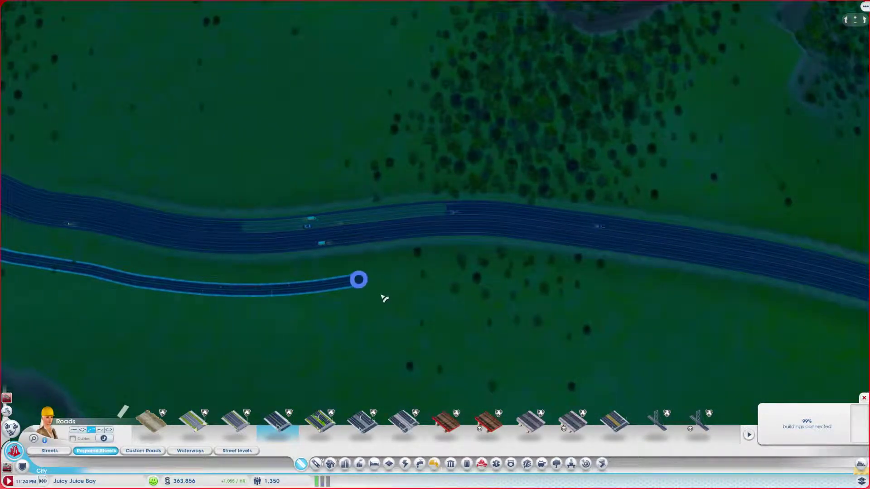
left_click(383, 299)
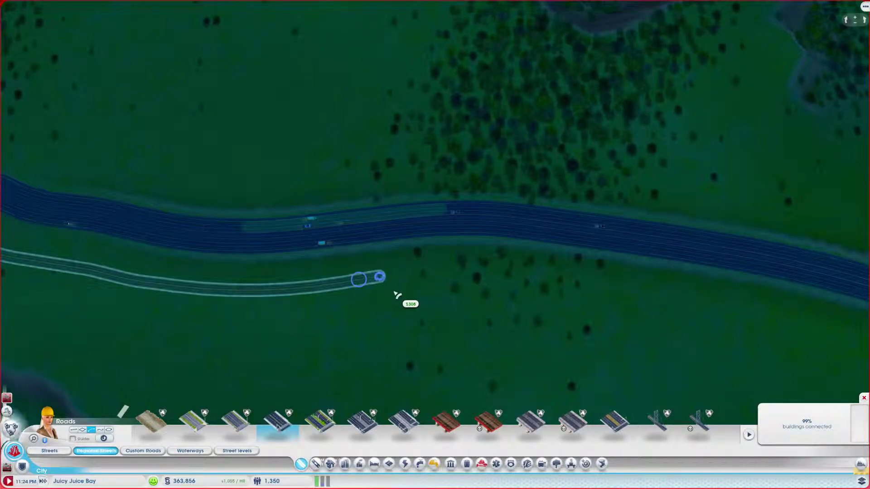
left_click(398, 295)
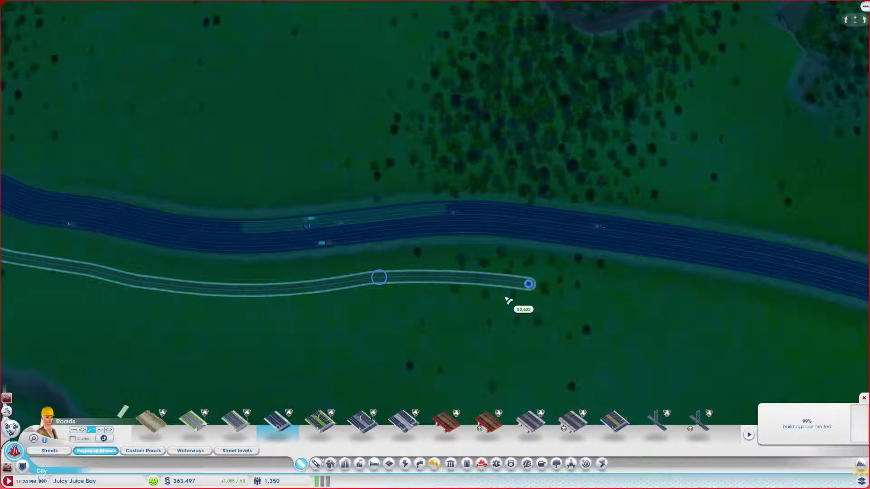
left_click(508, 301)
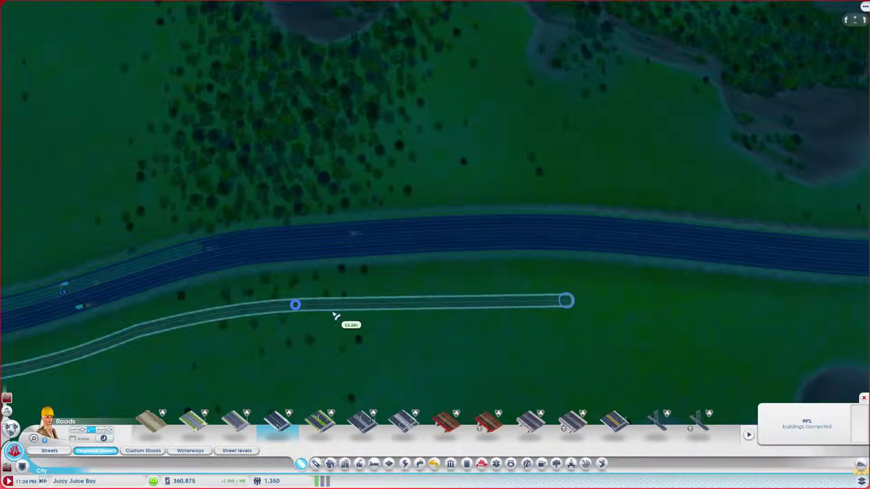
right_click(336, 316)
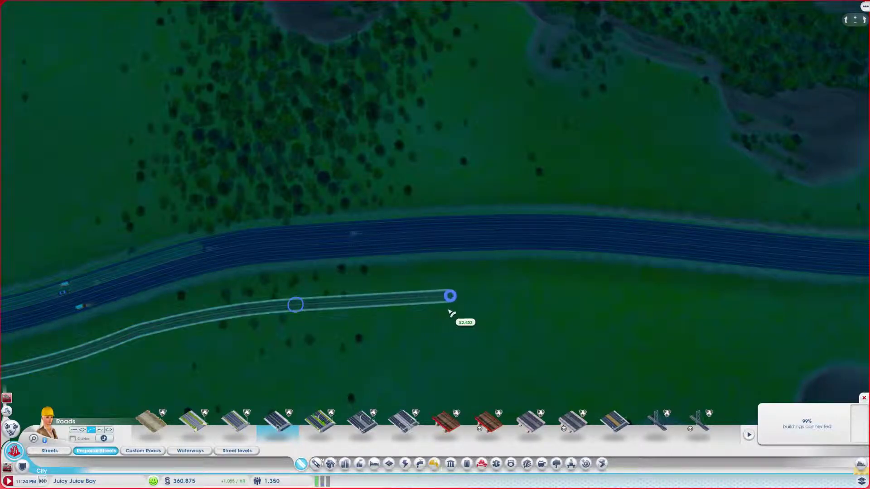
left_click(447, 312)
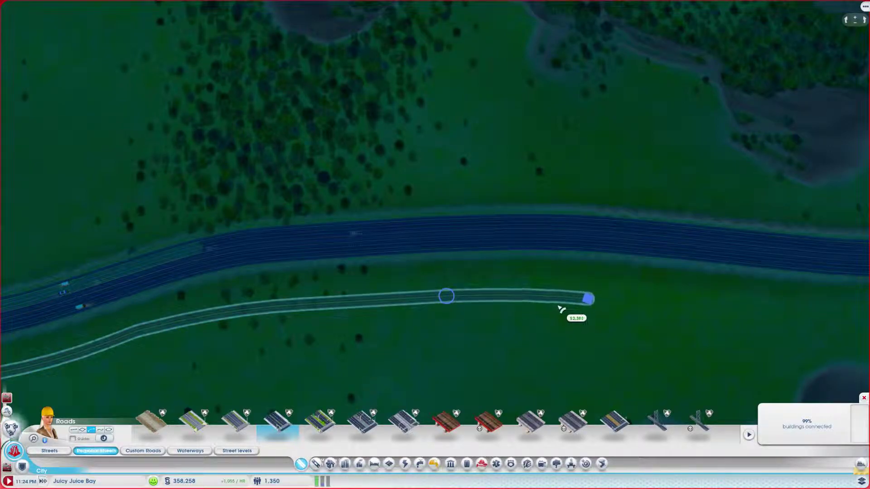
left_click(561, 310)
scroll(664, 320, "down", 5)
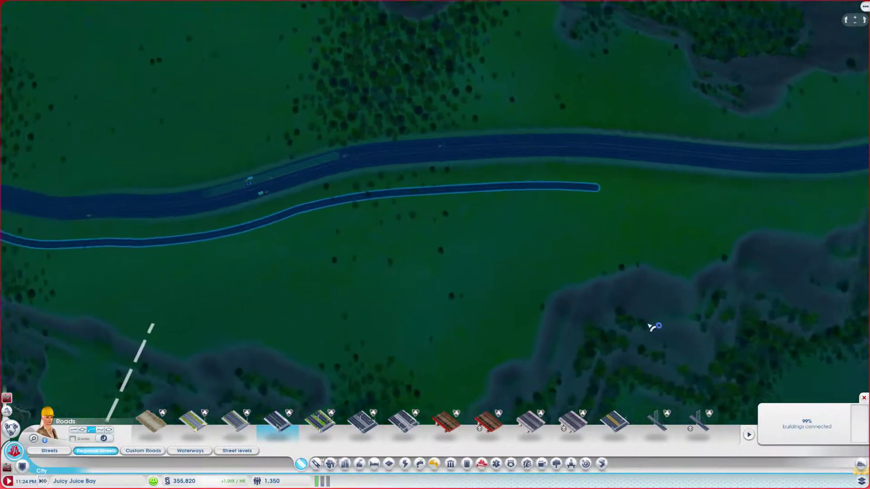
scroll(484, 305, "down", 5)
scroll(500, 285, "down", 3)
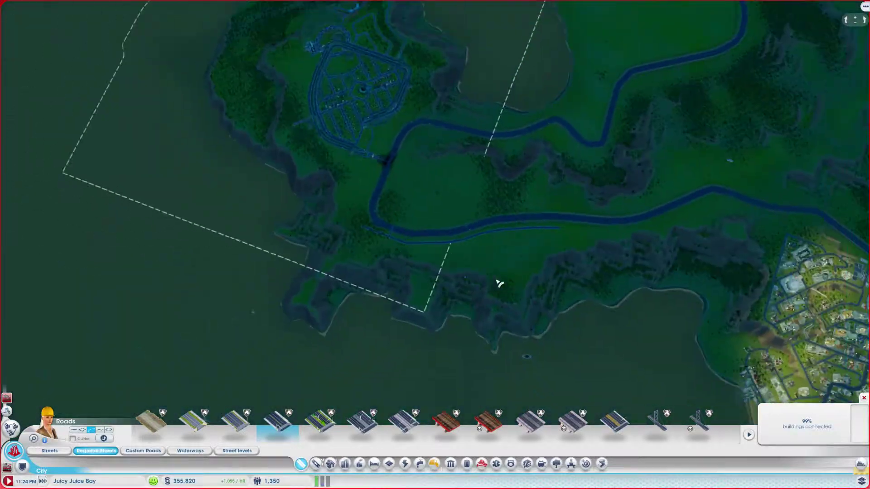
scroll(584, 278, "up", 5)
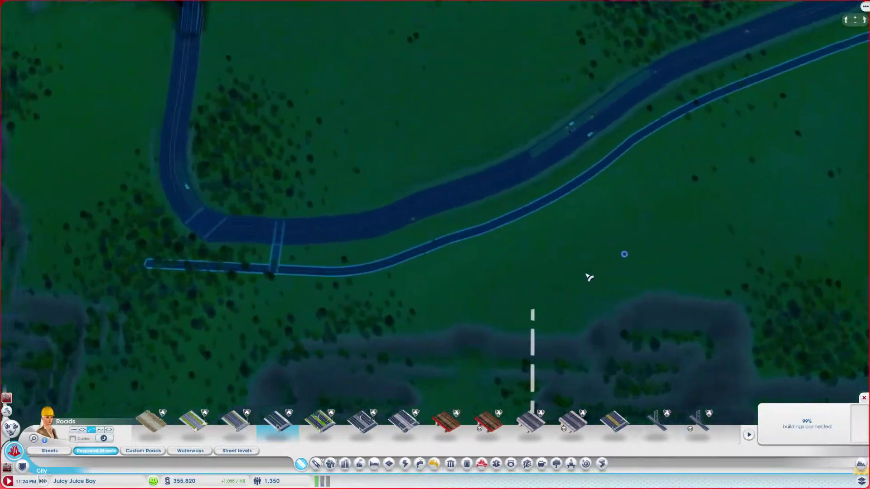
scroll(585, 279, "up", 3)
Step: Rotate and pan the view along the street to where the highway curves north
left_click_drag(586, 295, 460, 388)
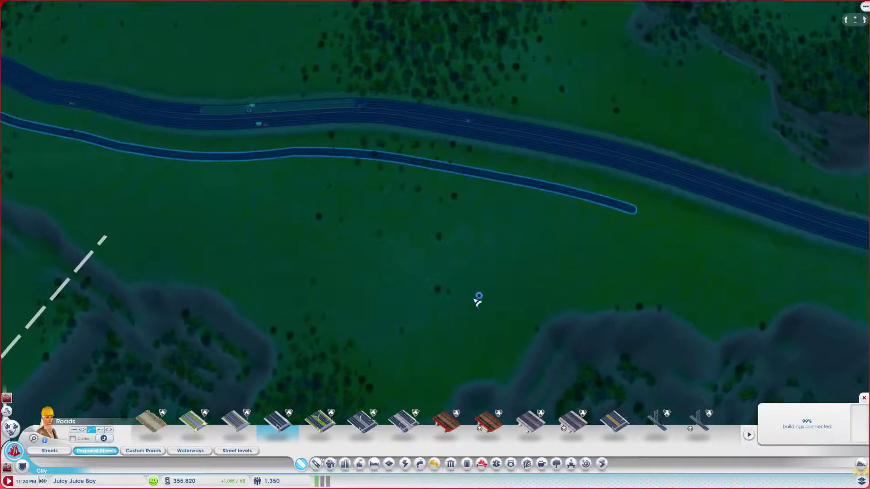
left_click_drag(583, 249, 467, 271)
mouse_move(322, 352)
left_mouse_down()
mouse_move(469, 314)
mouse_move(597, 314)
left_mouse_up()
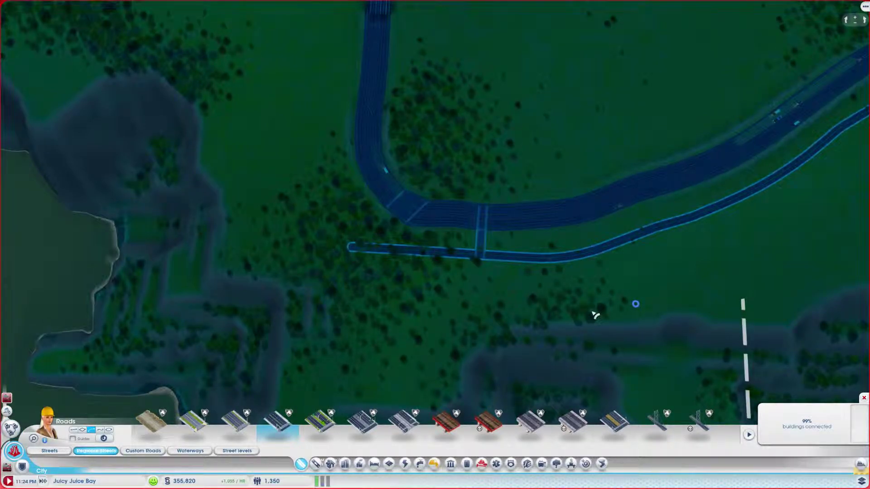
left_click_drag(595, 315, 598, 356)
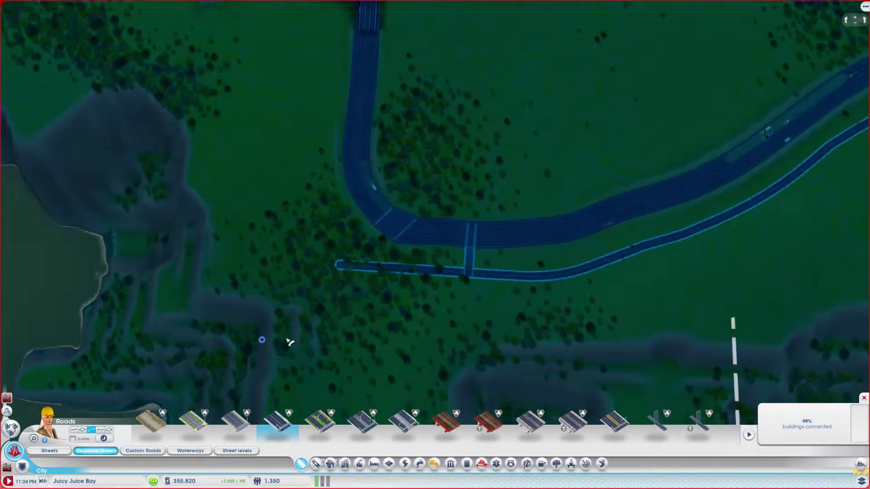
Step: Inspect the street's eastern end and the coastline, then bring up the Water facilities
key("Right")
key("Down")
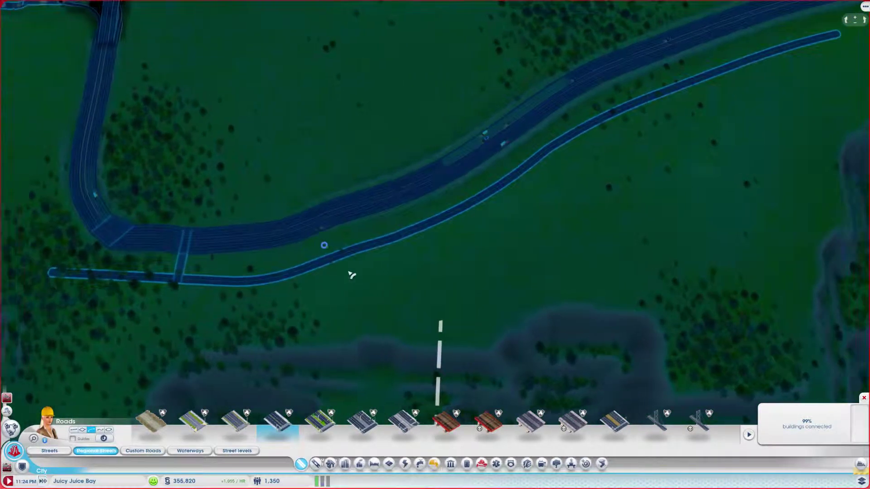
key("e")
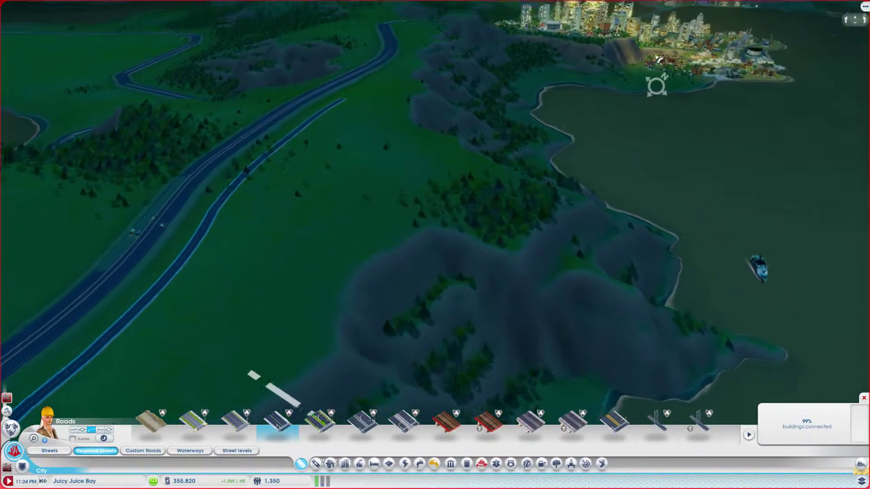
key("e")
key("e")
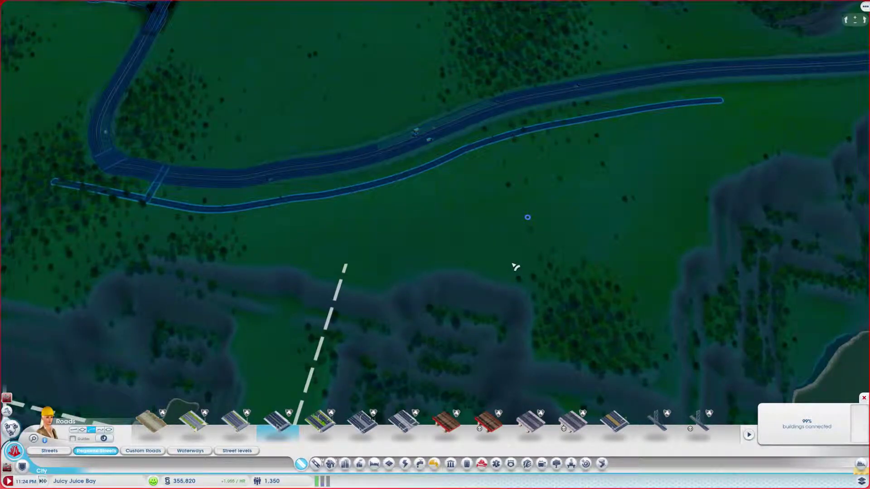
scroll(503, 347, "up", 3)
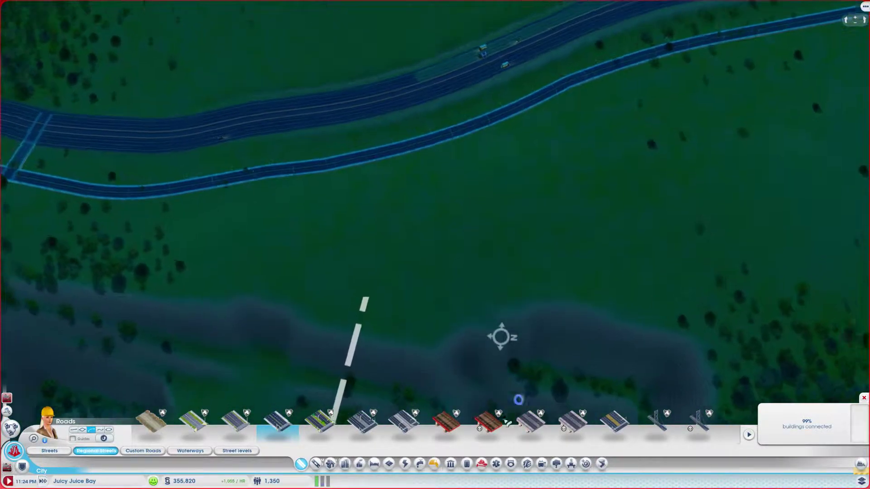
key("d")
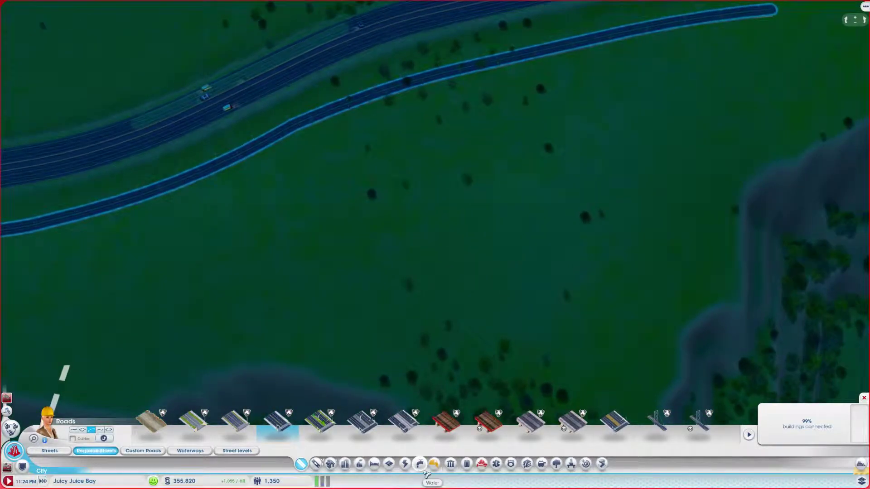
left_click(423, 469)
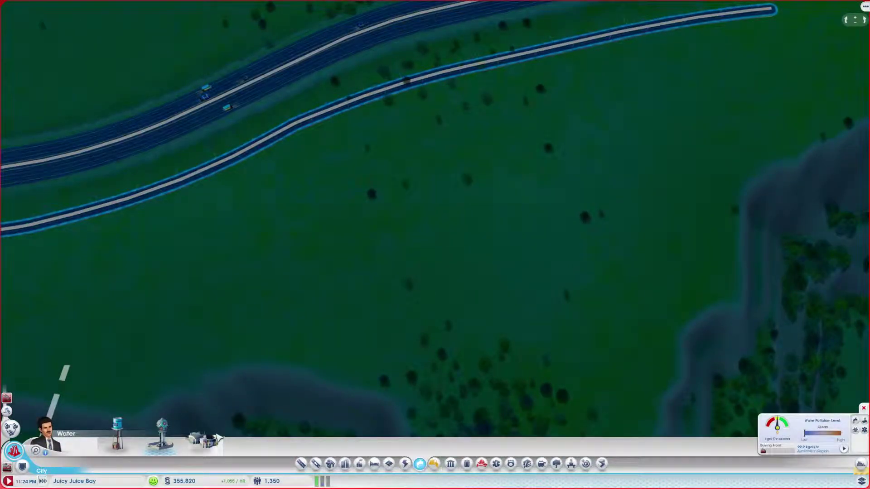
Step: Place a water pumping station beside the street near its highway connector
left_click(201, 443)
scroll(660, 185, "down", 3)
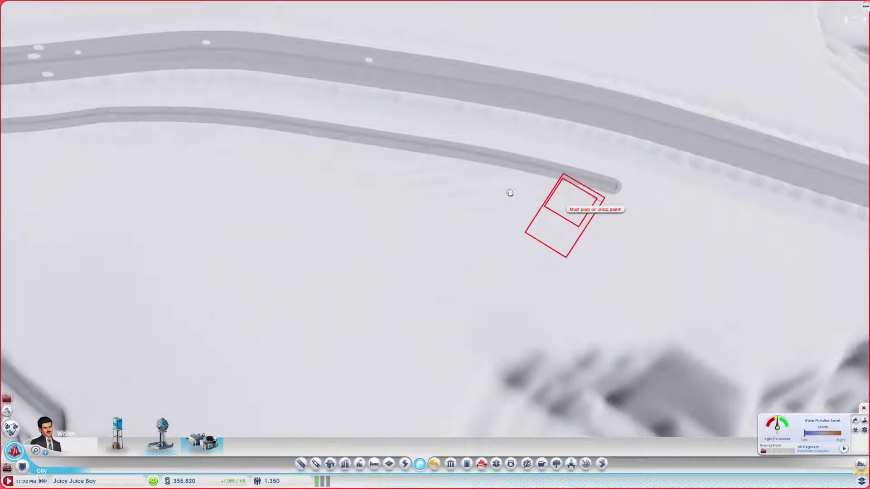
key("q")
scroll(480, 91, "up", 2)
key("a")
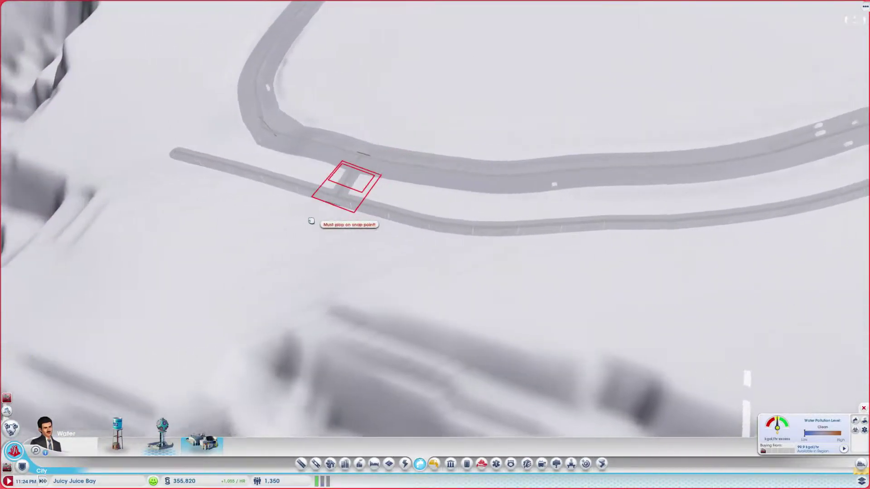
scroll(312, 220, "down", 2)
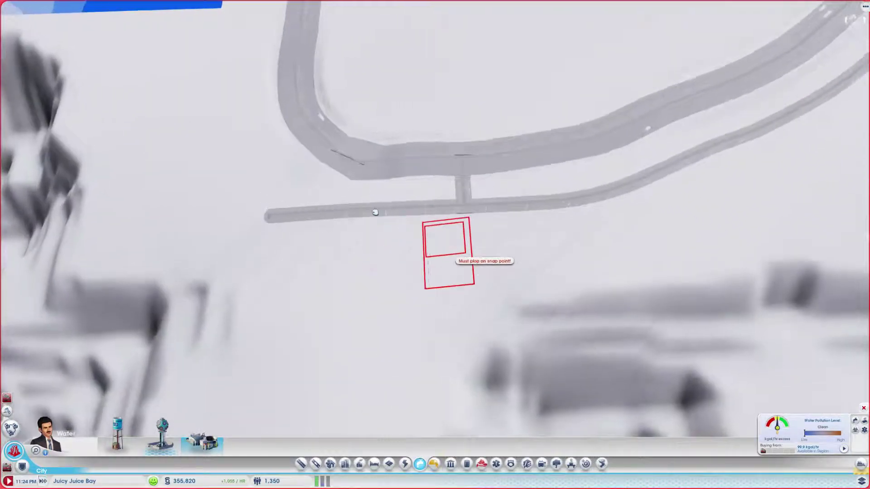
scroll(398, 102, "up", 2)
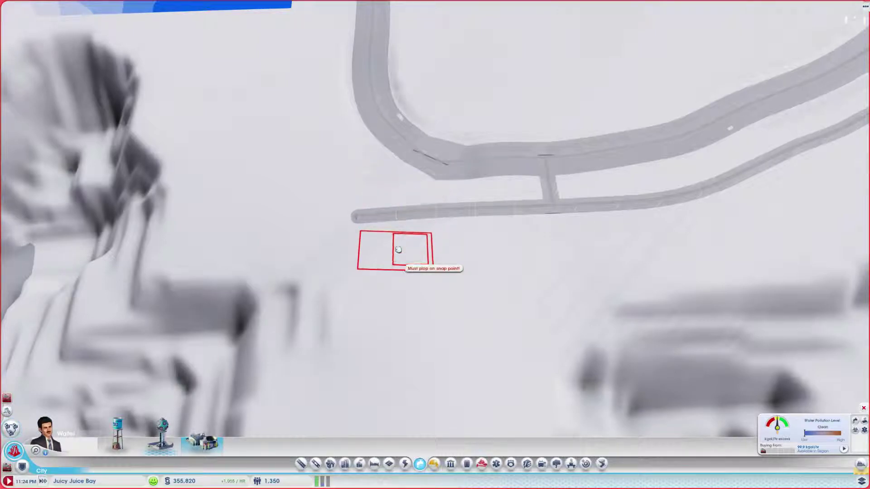
left_click(394, 216)
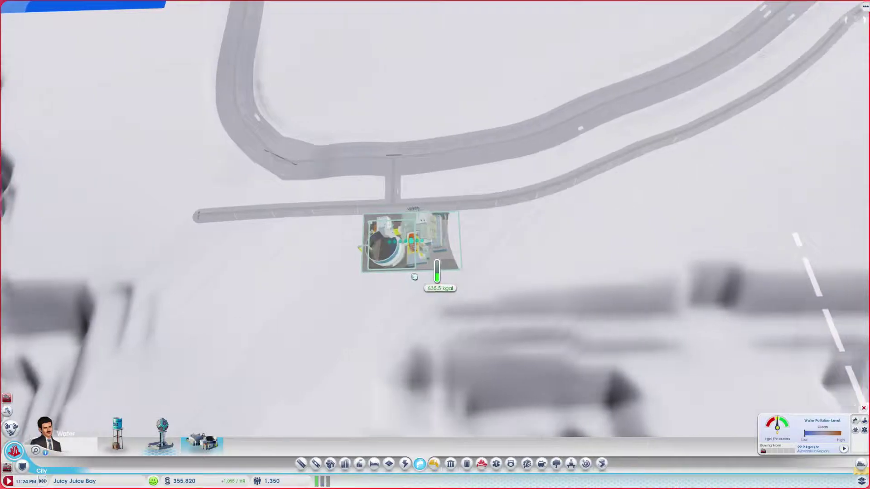
Step: Place the water pump beside the short dead-end street below the highway
key("d")
key("d")
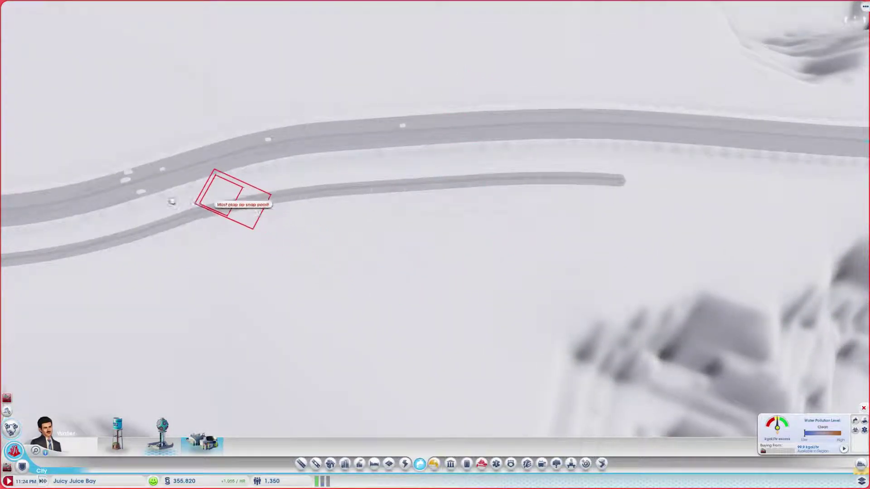
key("a")
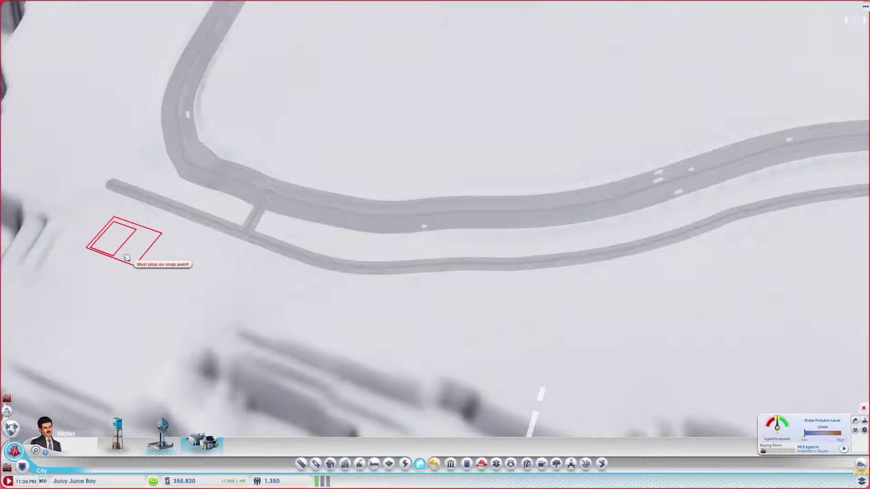
key("d")
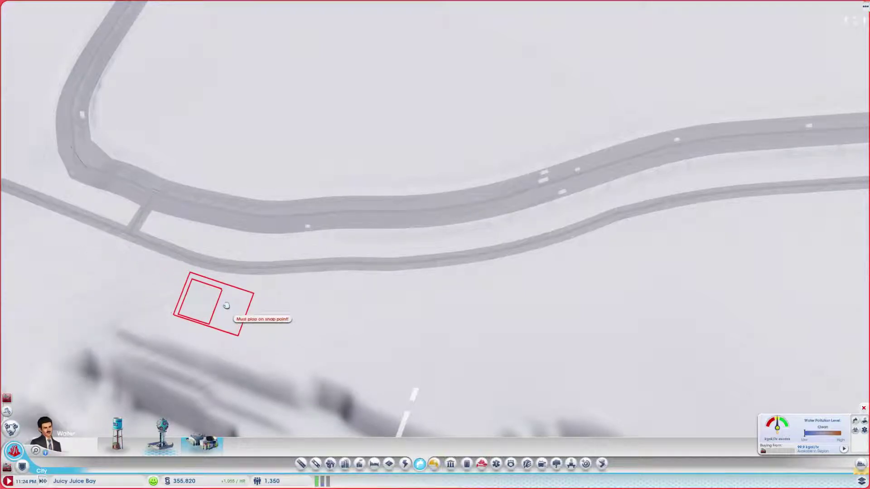
key("d")
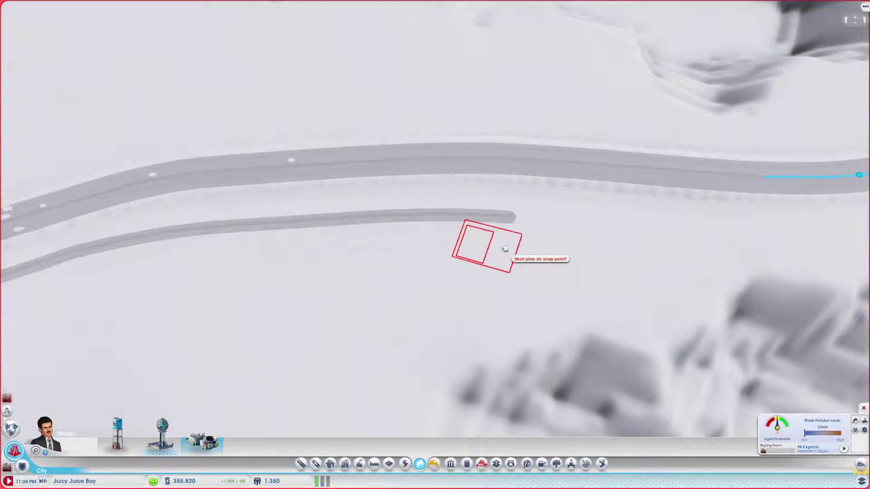
key("a")
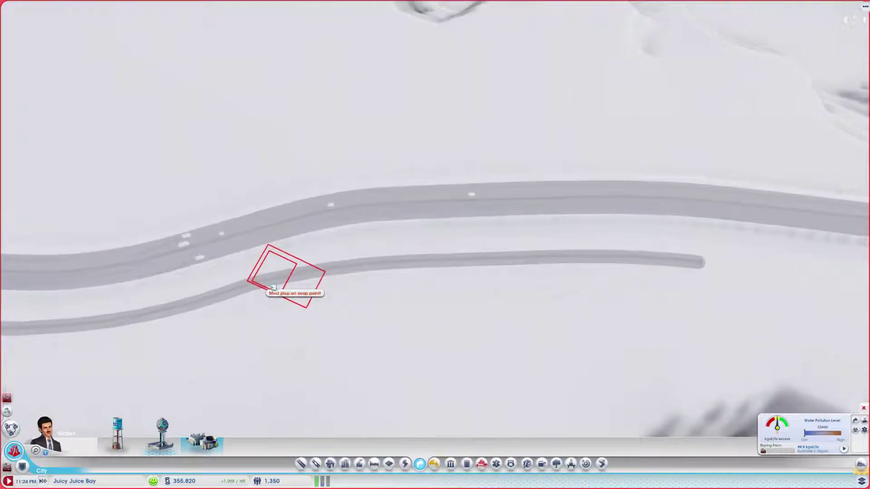
key("d")
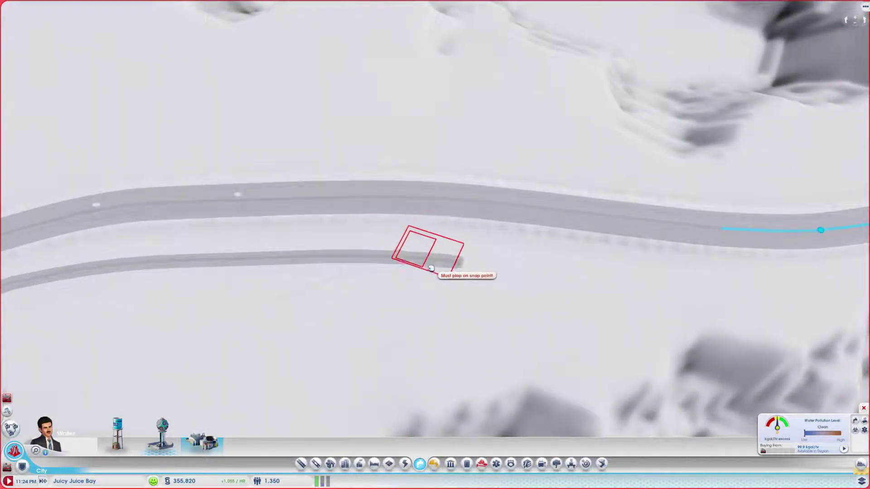
scroll(650, 243, "down", 5)
scroll(680, 279, "up", 3)
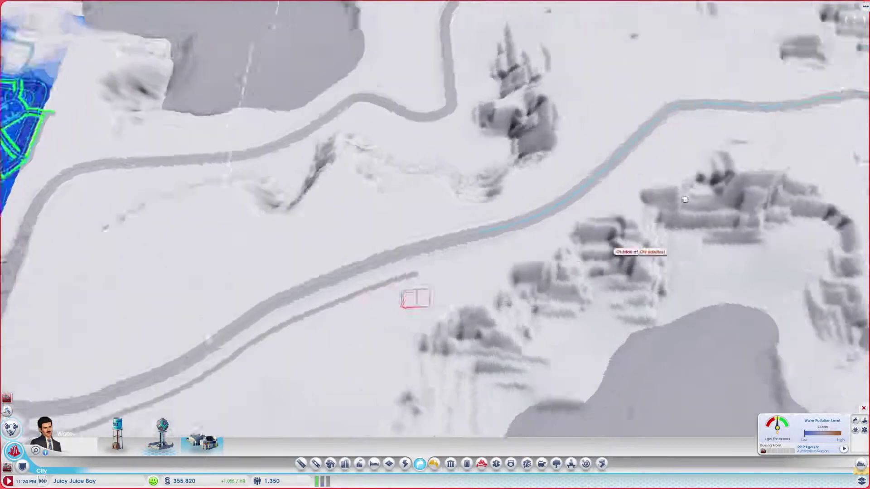
scroll(685, 198, "up", 3)
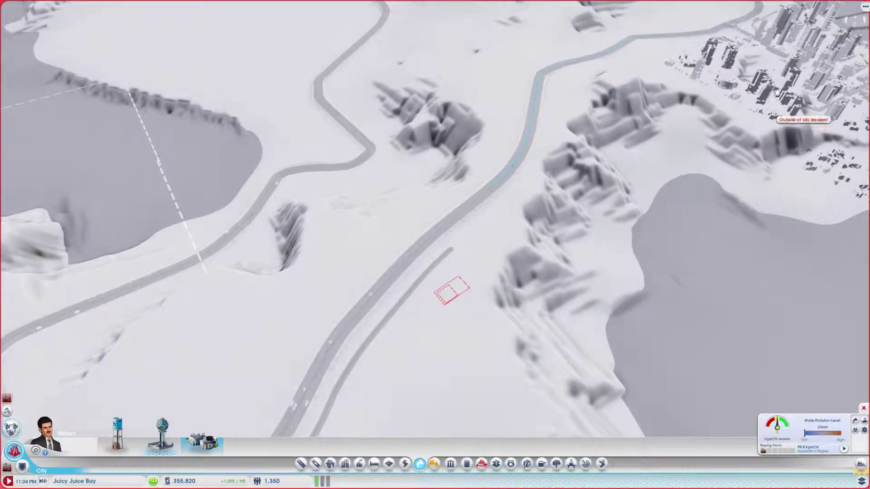
scroll(604, 304, "up", 2)
scroll(605, 304, "down", 5)
scroll(438, 287, "up", 2)
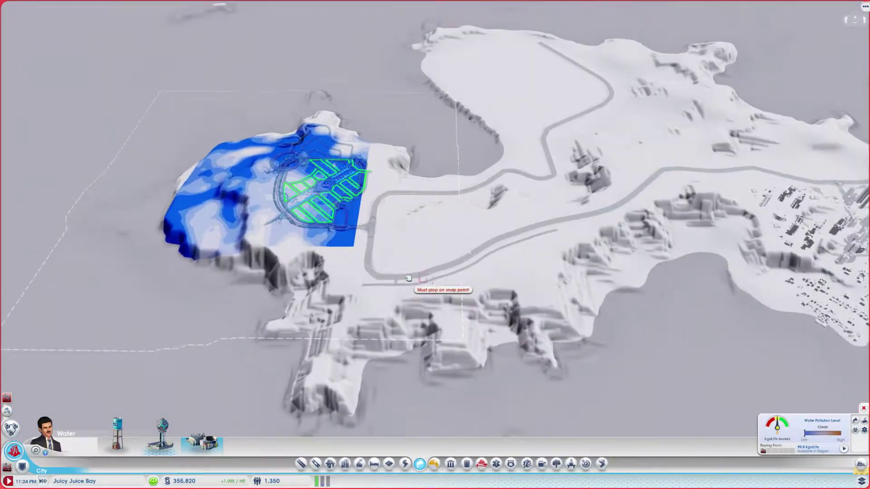
scroll(422, 252, "up", 3)
scroll(423, 252, "up", 2)
scroll(460, 274, "up", 2)
scroll(474, 331, "up", 2)
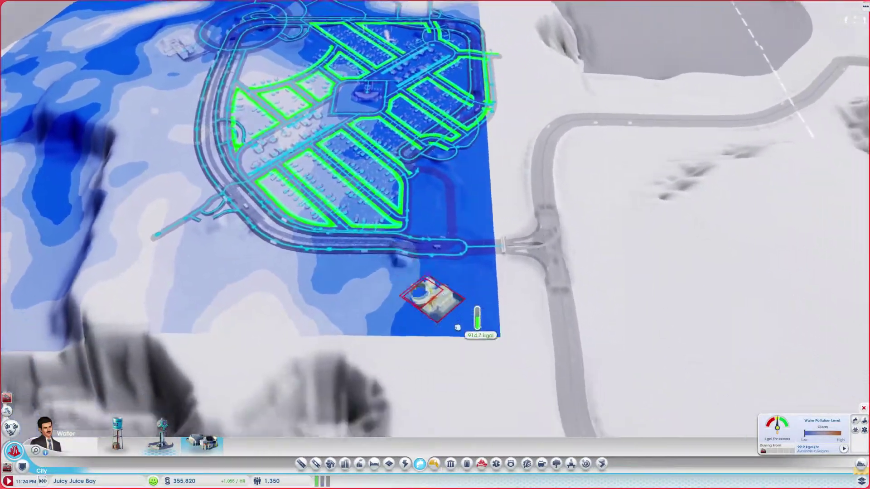
scroll(462, 331, "up", 2)
scroll(460, 367, "down", 2)
left_click(414, 343)
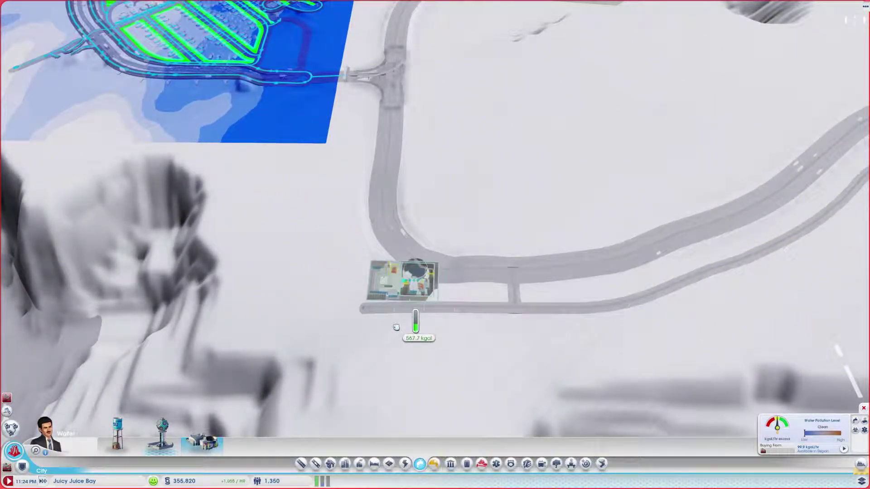
Step: Pan along the roads scouting for another pump site
key("Right")
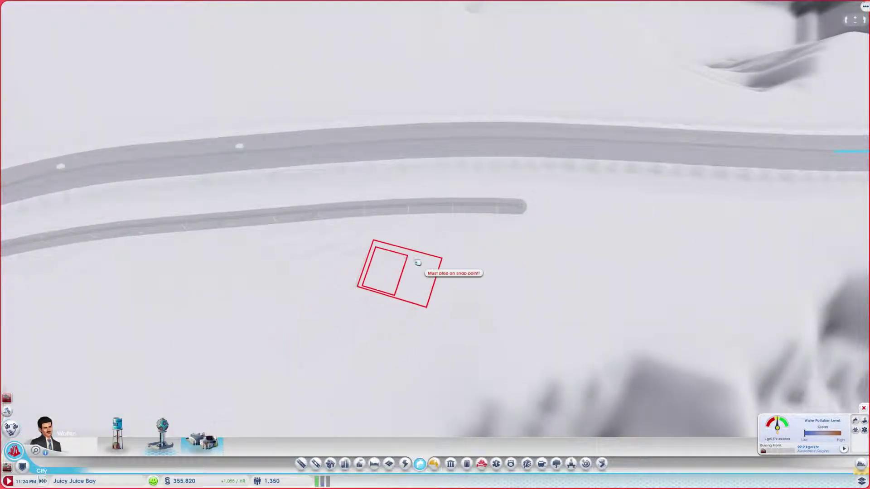
key("Left")
key("Down")
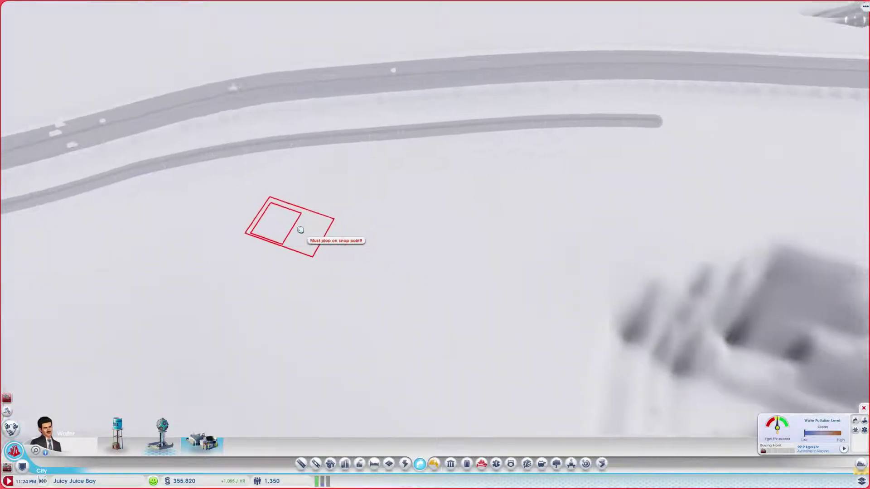
key("Right")
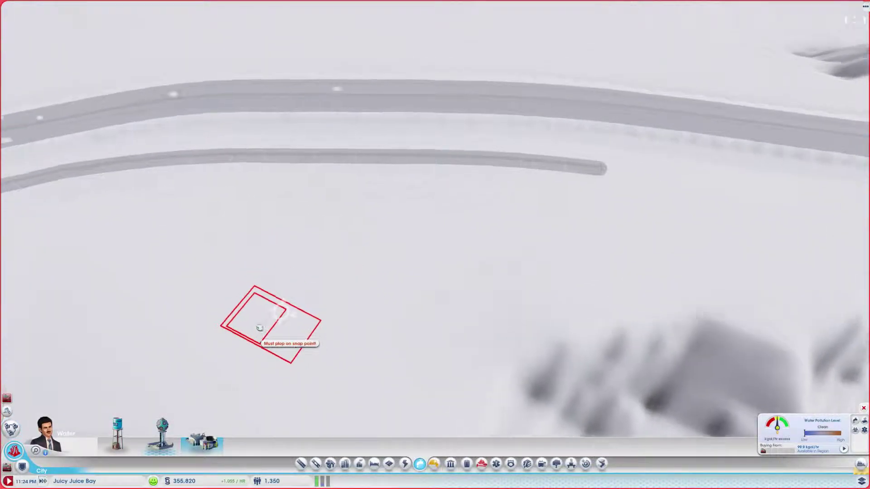
key("Up")
key("Left")
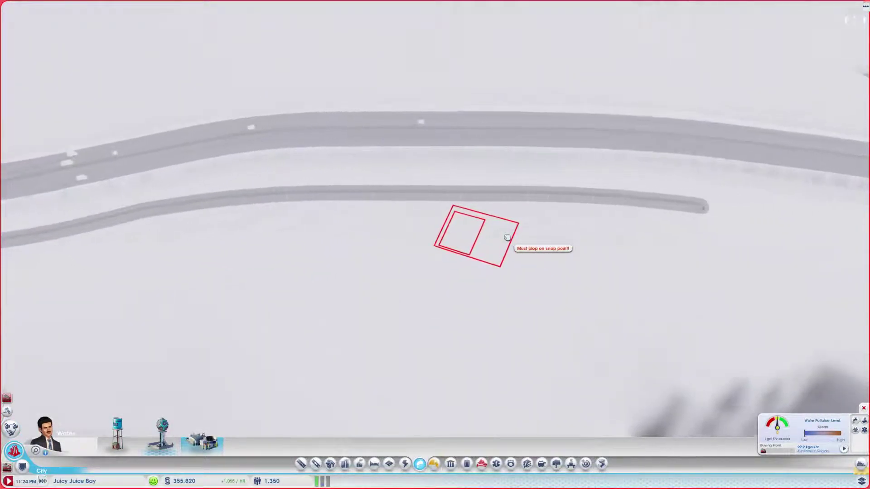
key("Right")
key("Down")
key("Left")
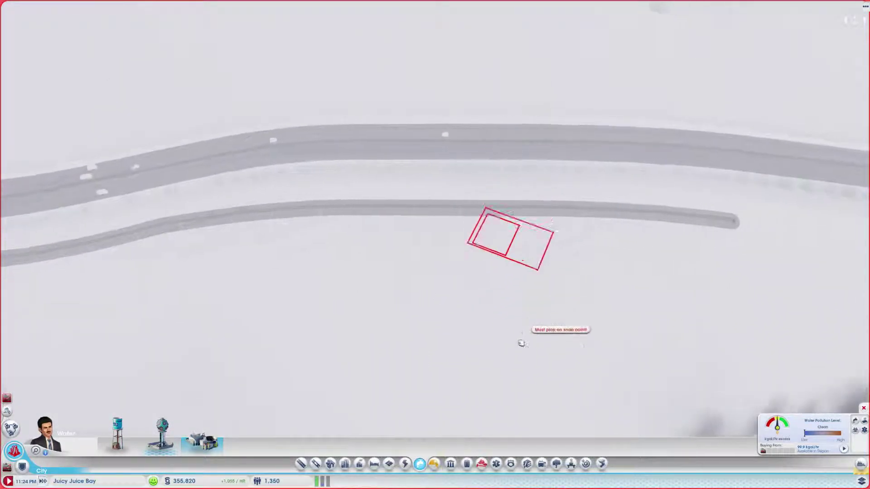
Step: Rotate the view around the terrain toward the cliff edge
key("q")
key("q")
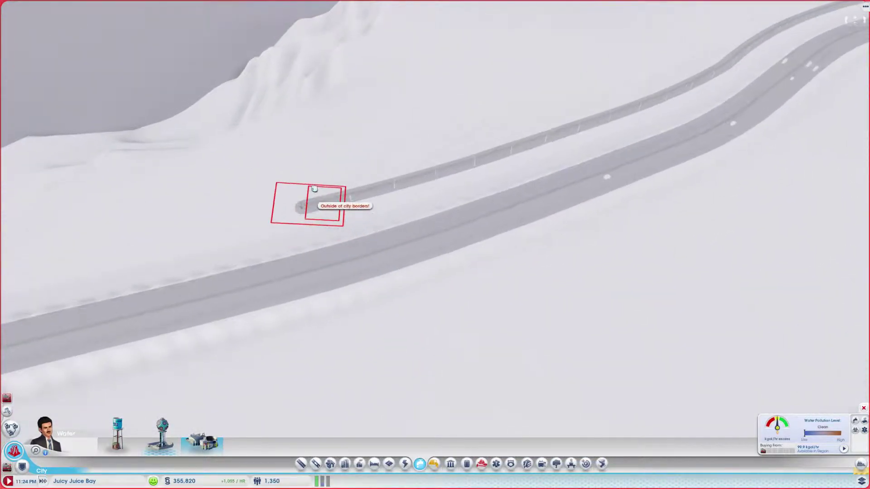
key("q")
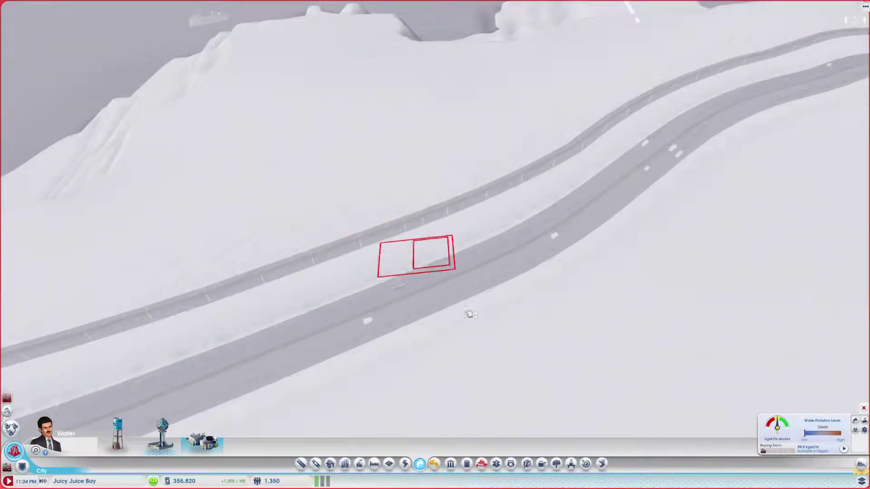
key("q")
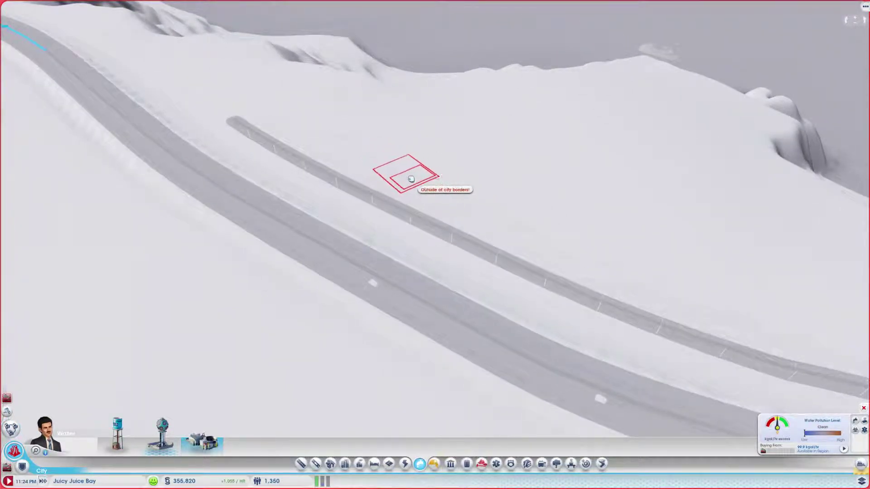
left_click_drag(411, 179, 517, 201)
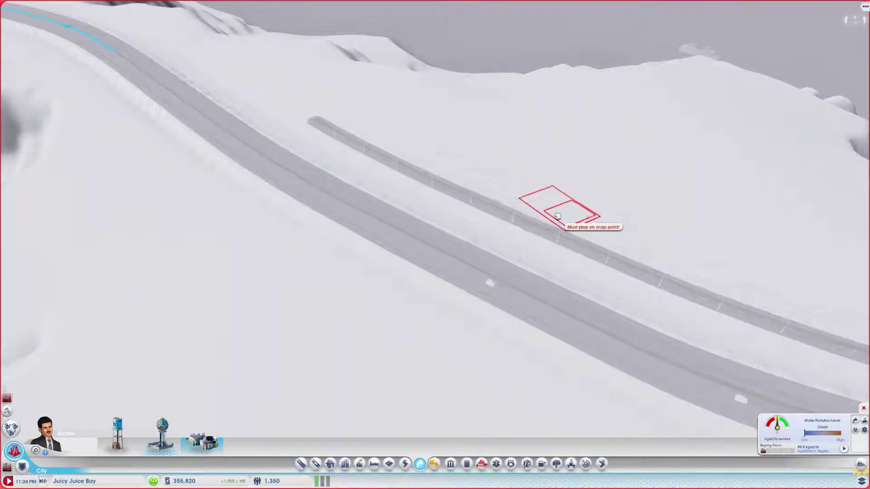
scroll(394, 247, "up", 2)
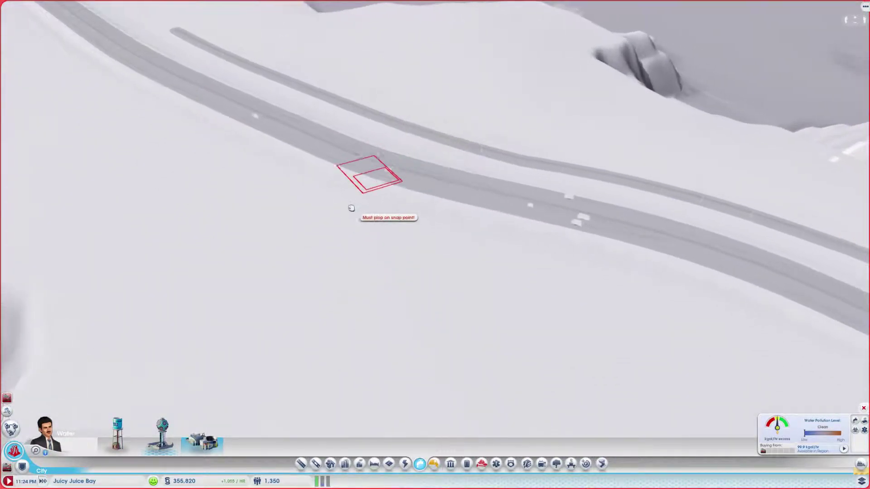
scroll(460, 361, "down", 2)
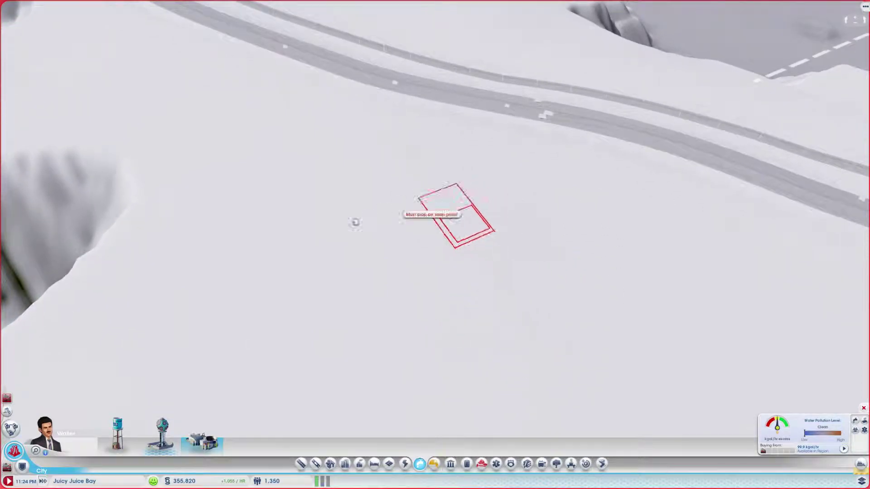
scroll(430, 311, "up", 2)
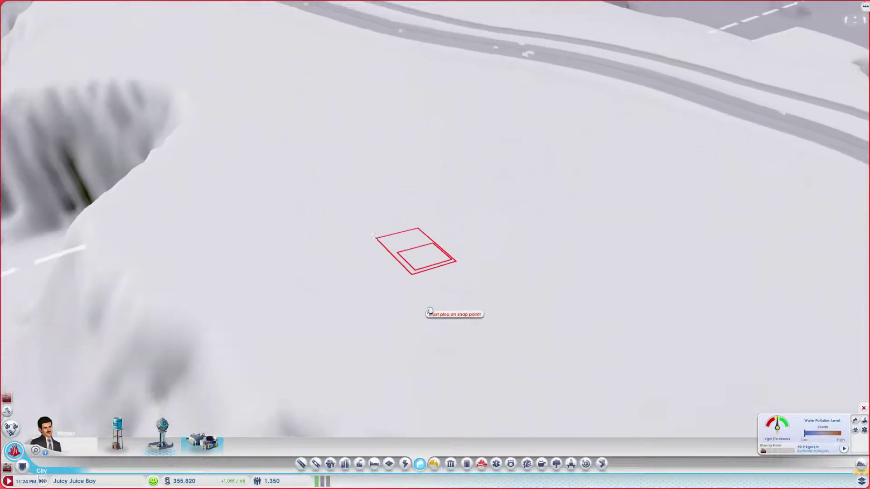
scroll(429, 311, "down", 5)
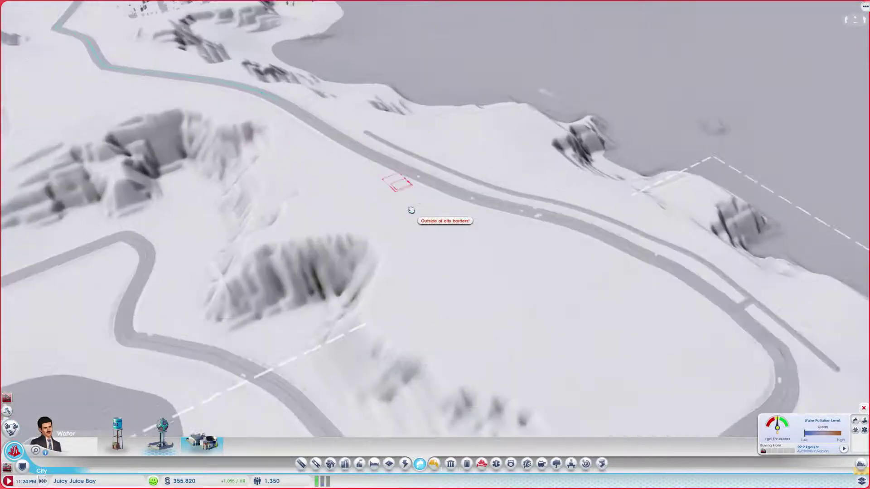
scroll(414, 216, "up", 3)
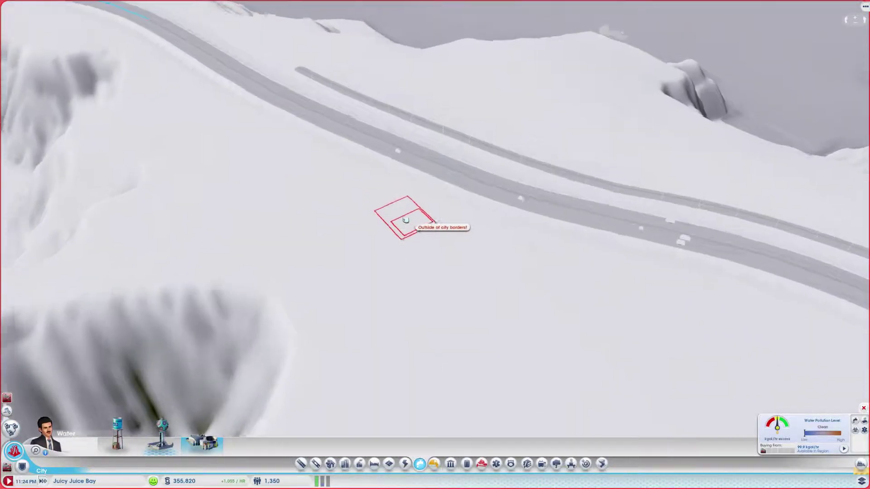
scroll(404, 220, "up", 3)
scroll(367, 262, "up", 3)
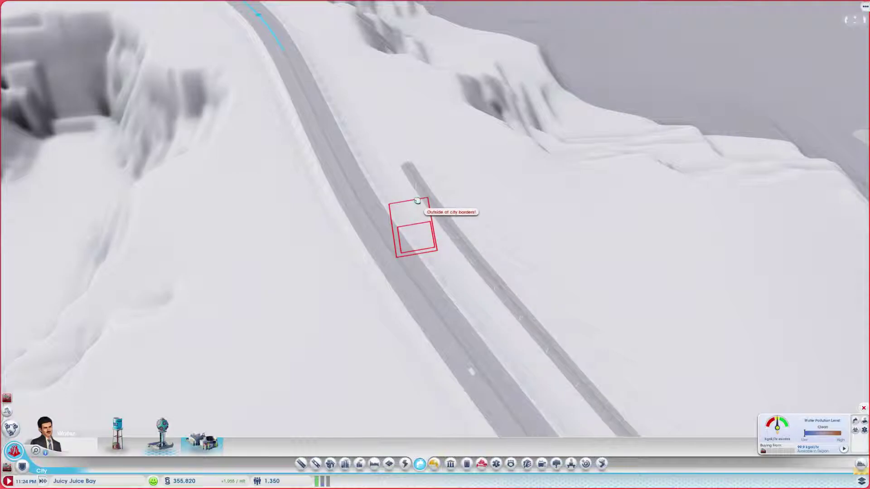
scroll(422, 238, "up", 3)
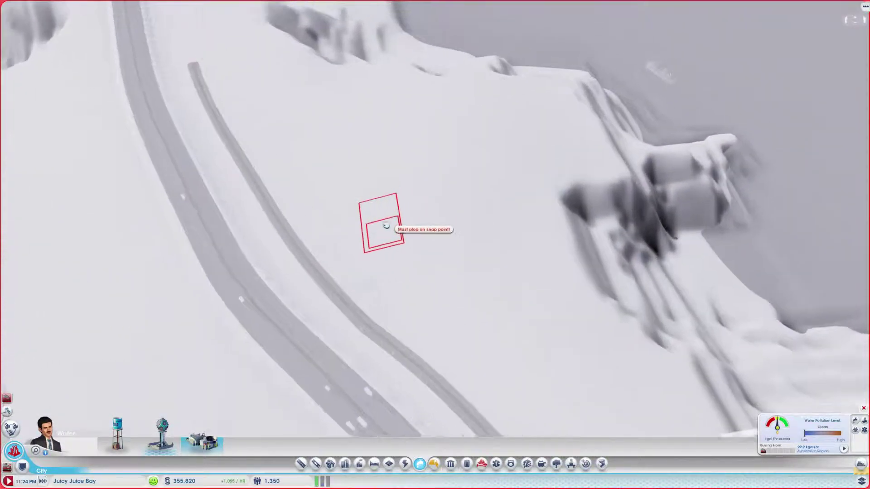
key("e")
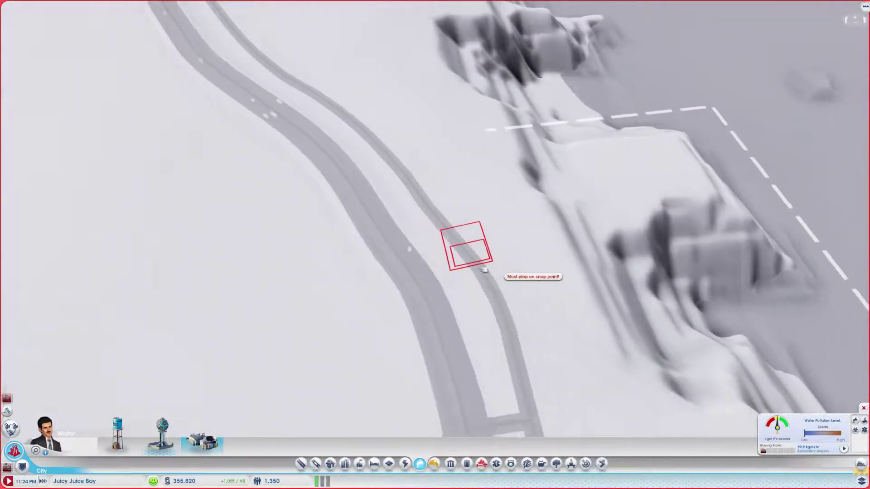
scroll(474, 275, "down", 3)
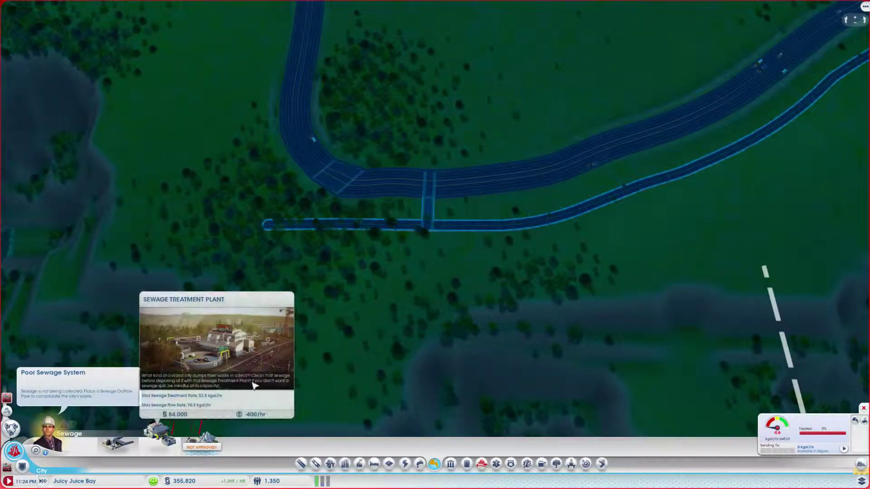
Step: Place a Sewage Treatment Plant beside the side street, leaving funds near §265,000
left_click(173, 445)
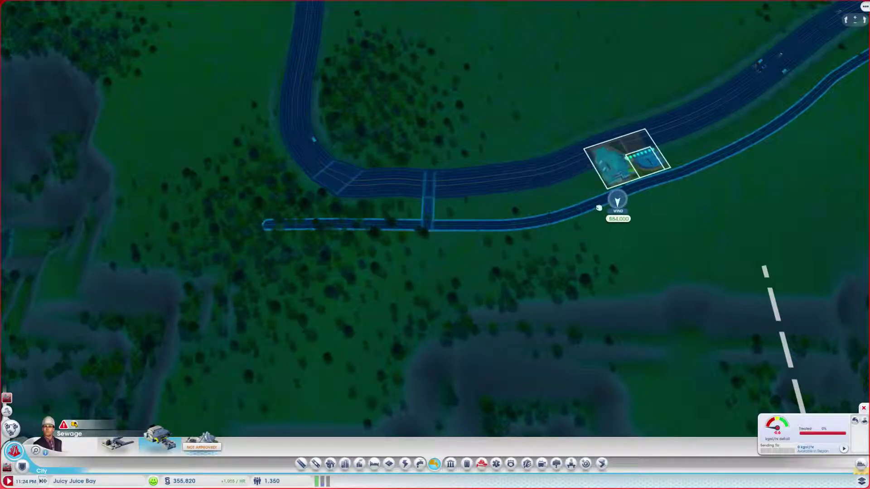
scroll(618, 194, "up", 1)
left_click_drag(618, 195, 506, 247)
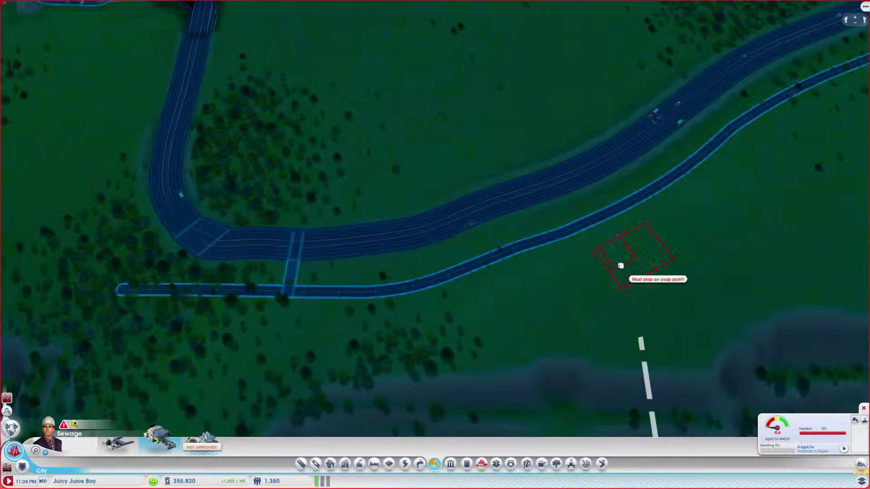
mouse_move(638, 259)
left_mouse_down()
mouse_move(427, 274)
mouse_move(404, 222)
left_mouse_up()
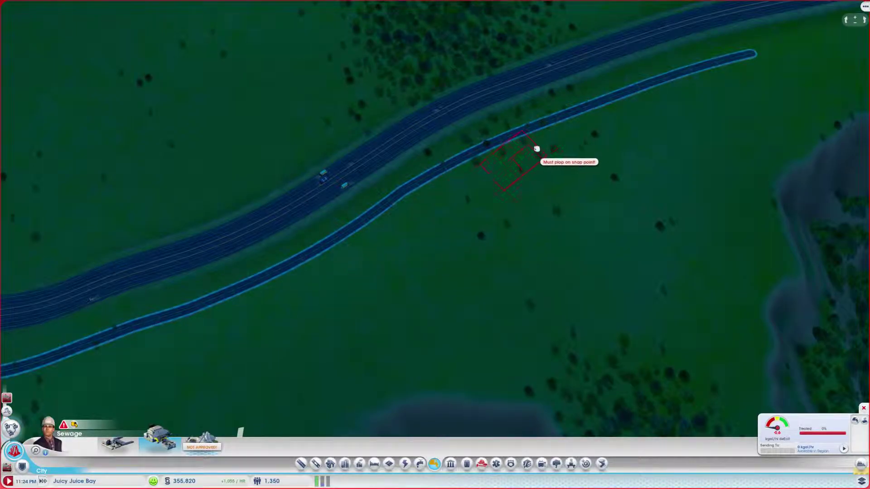
scroll(537, 149, "down", 1)
key("q")
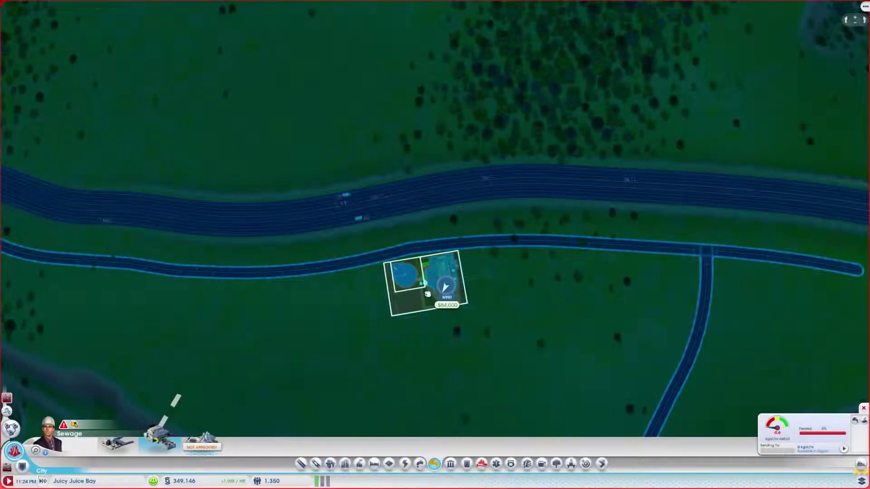
left_click(427, 293)
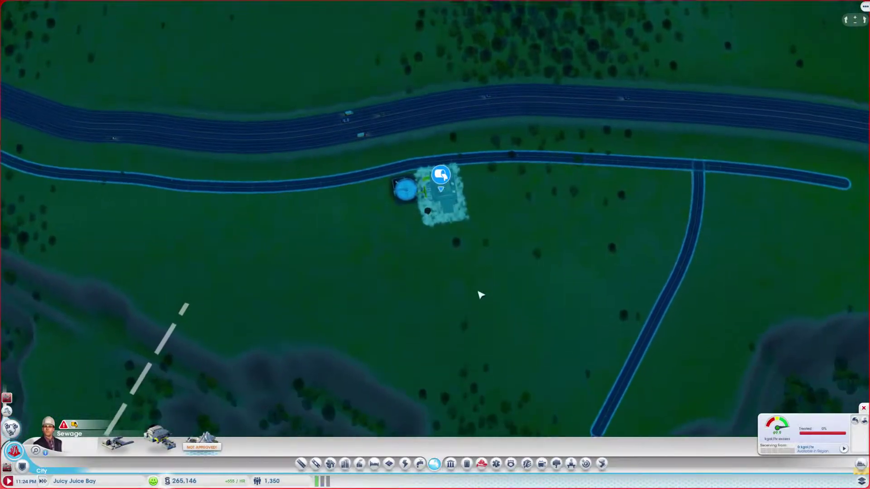
Step: Bulldoze the street branching south from the side road, then show the road types
left_click_drag(515, 262, 615, 293)
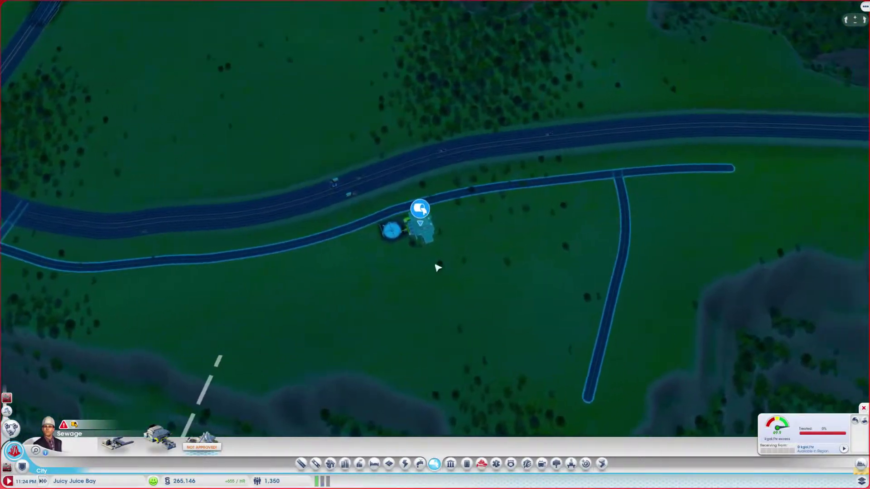
mouse_move(615, 294)
left_mouse_down()
mouse_move(555, 258)
mouse_move(419, 271)
left_mouse_up()
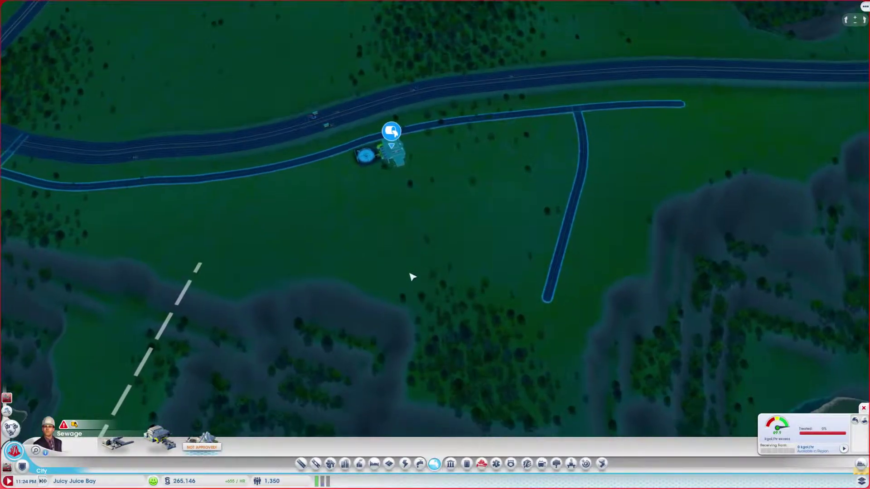
left_click_drag(420, 272, 503, 277)
key("b")
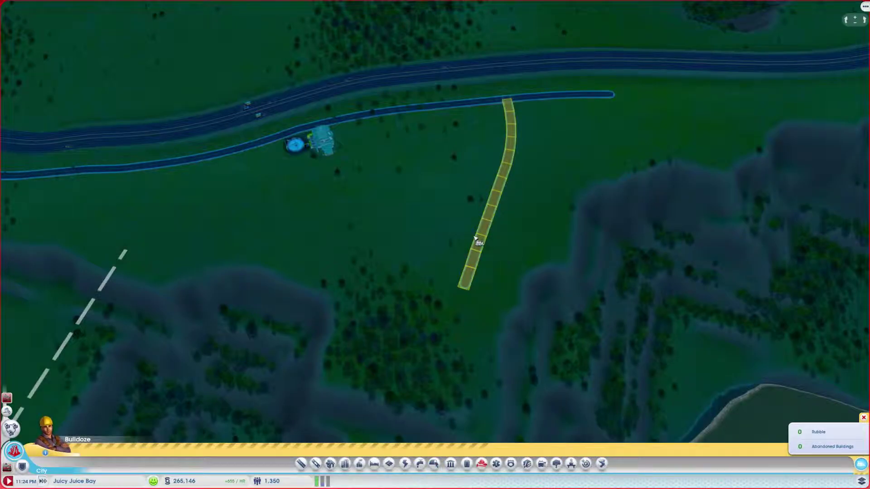
left_click(480, 242)
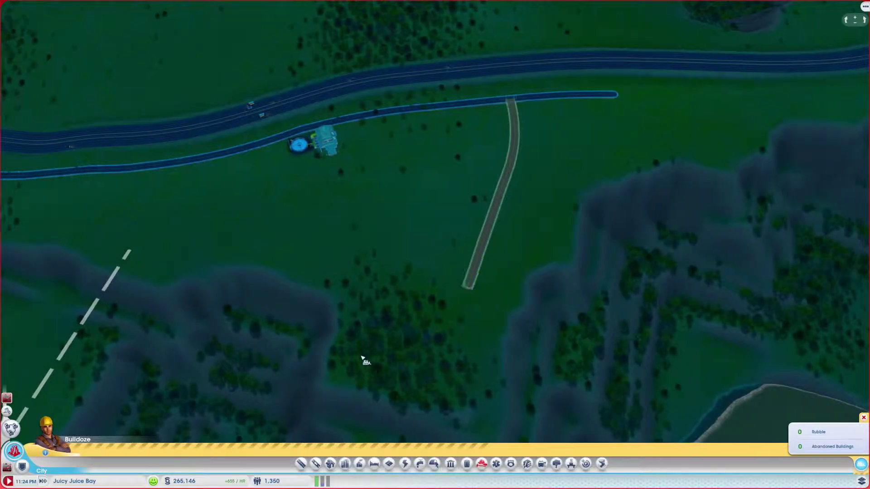
left_click(301, 463)
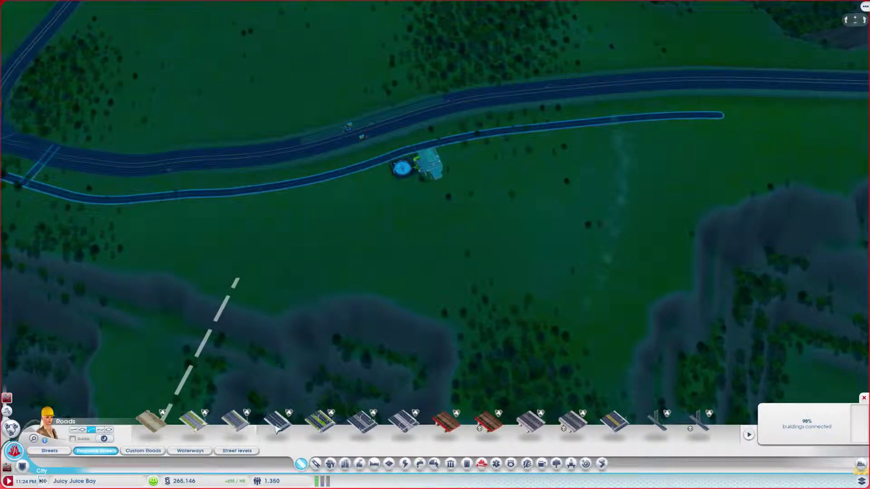
scroll(462, 327, "up", 3)
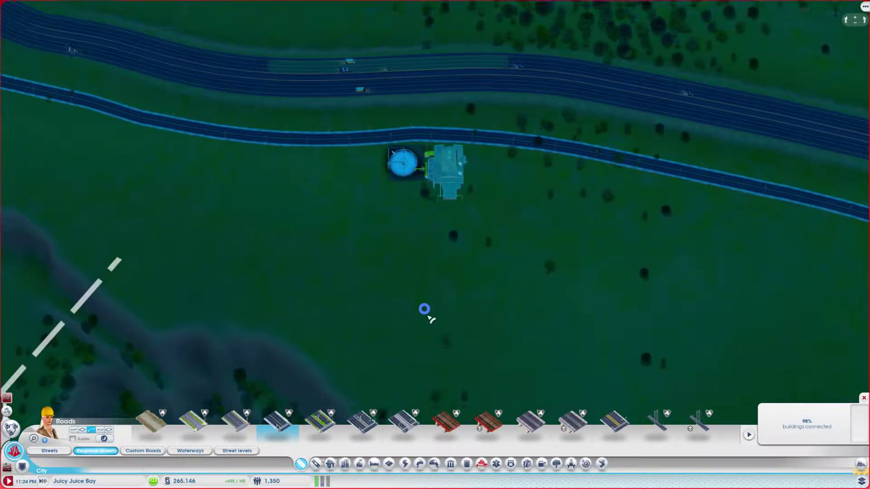
Step: Build a long curving street along the lower dashed guide, south of the sewage plant
left_click(73, 429)
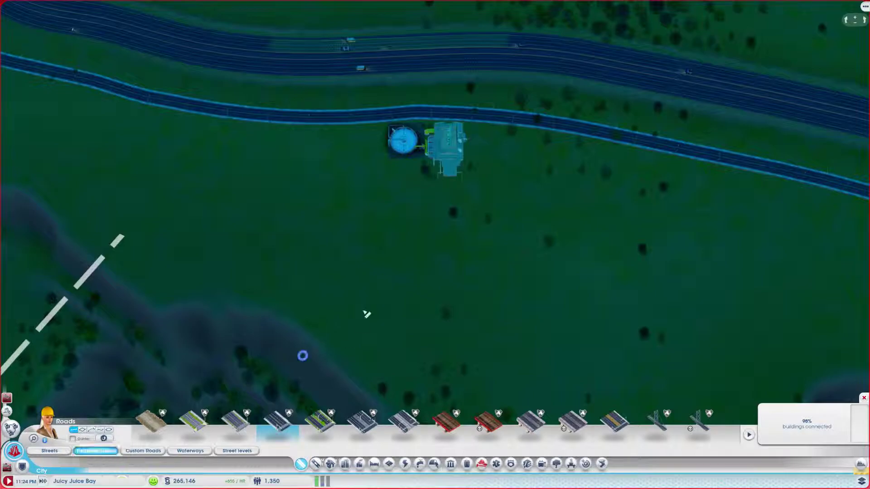
key("Up")
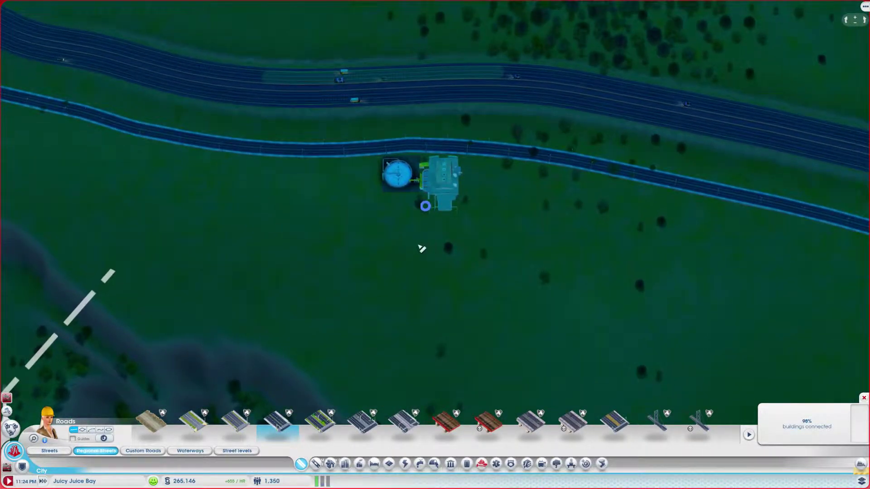
key("Left")
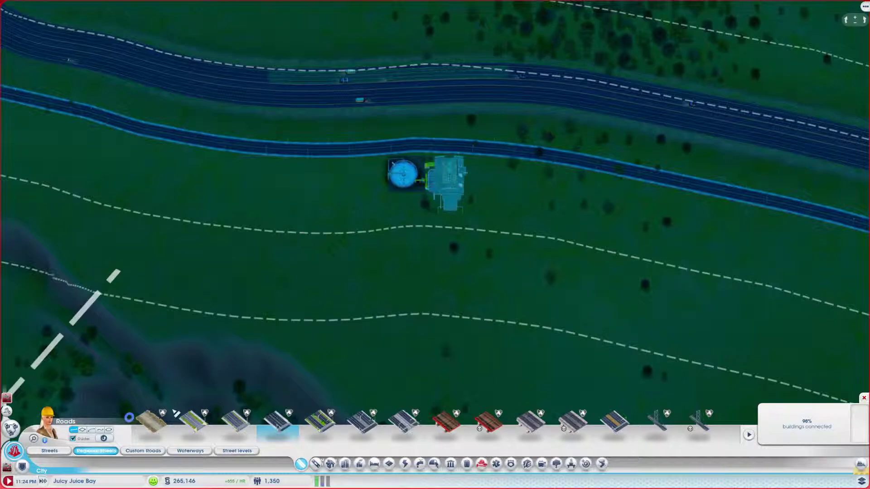
left_click(92, 431)
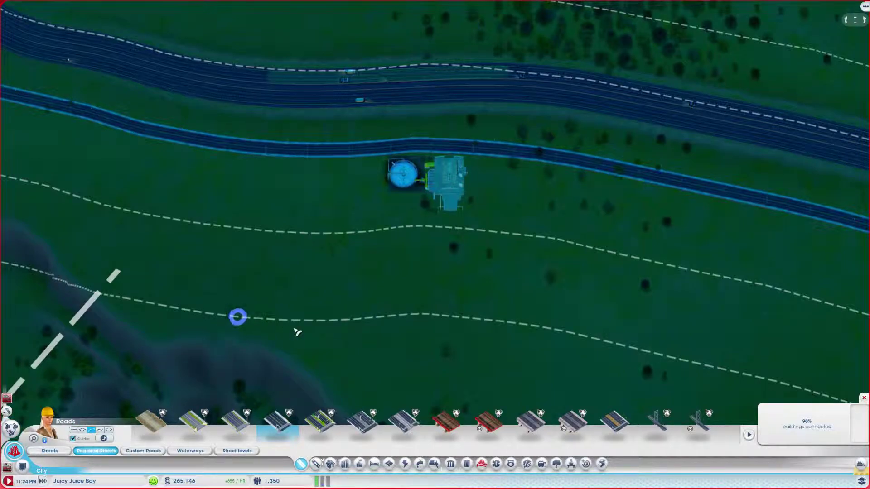
left_click_drag(297, 332, 359, 330)
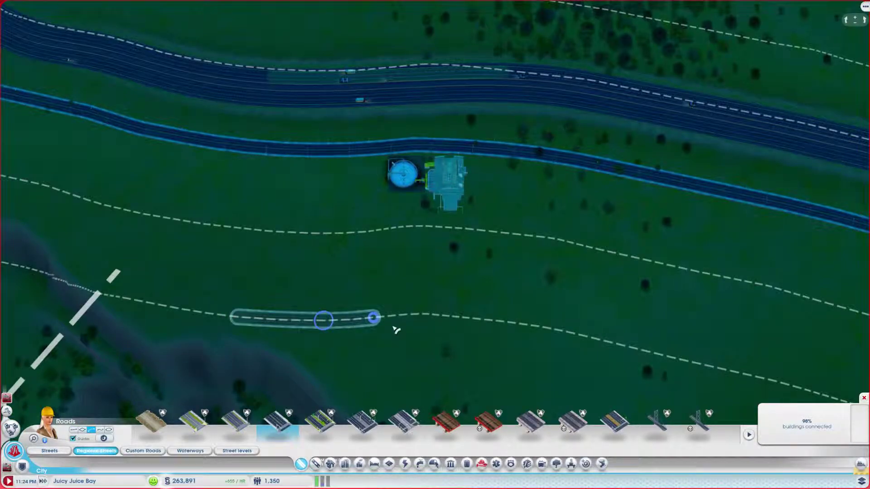
mouse_move(396, 329)
left_mouse_down()
mouse_move(452, 330)
mouse_move(576, 353)
left_mouse_up()
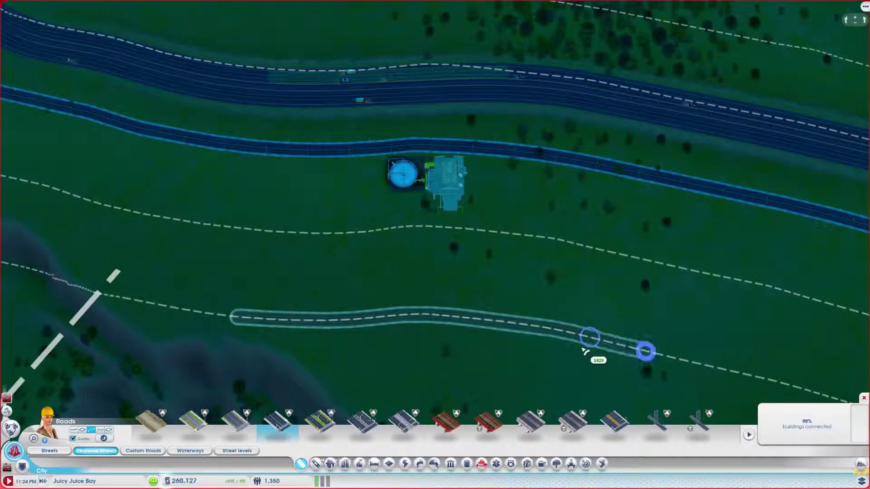
left_click_drag(545, 350, 652, 357)
Step: Start a road branch heading south from the main road toward the new street
key("e")
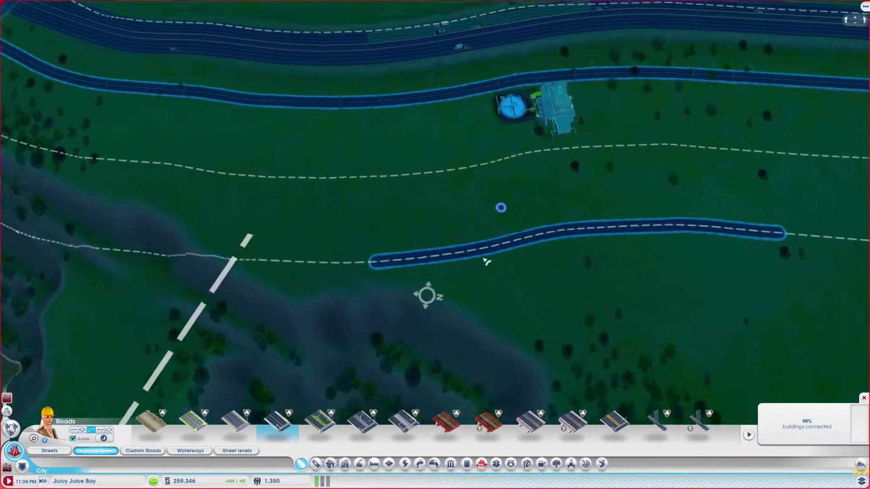
key("w")
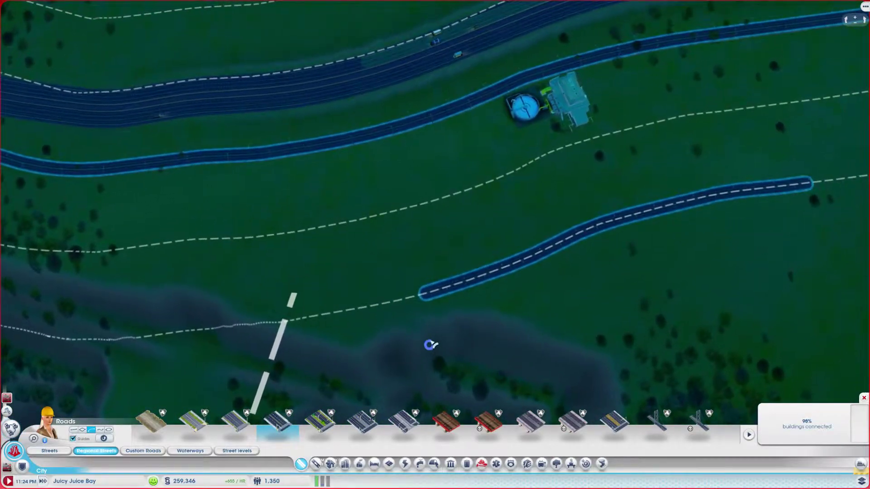
mouse_move(363, 157)
left_mouse_down()
mouse_move(402, 301)
mouse_move(420, 319)
left_mouse_up()
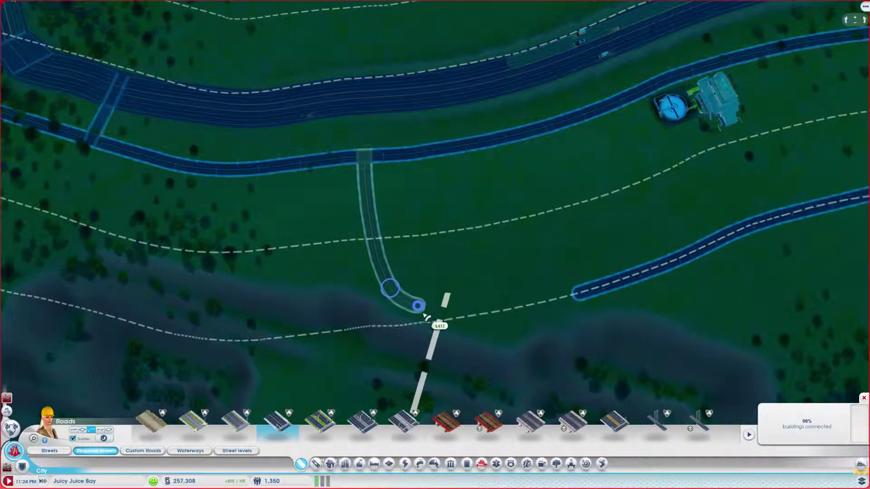
Step: Lay the first part of the branch road, cancelling the unwanted extension previews
left_click(426, 318)
left_click_drag(426, 319, 474, 337)
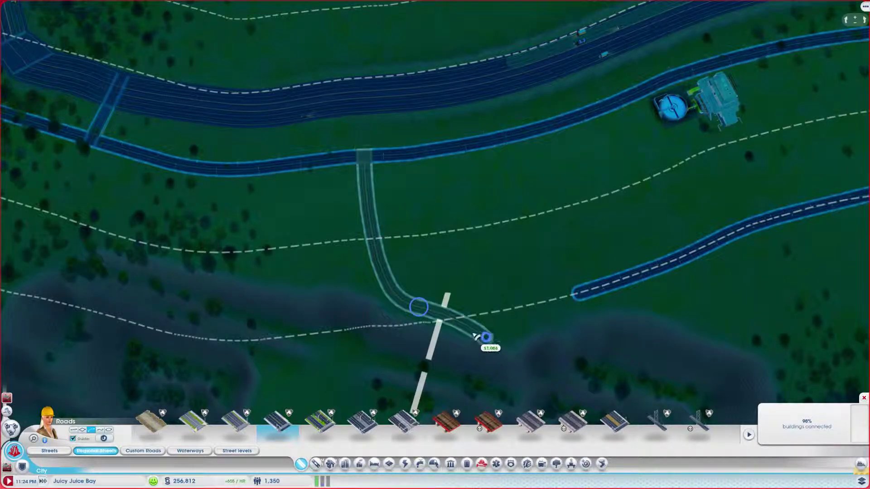
right_click(474, 336)
key("Down")
key("Right")
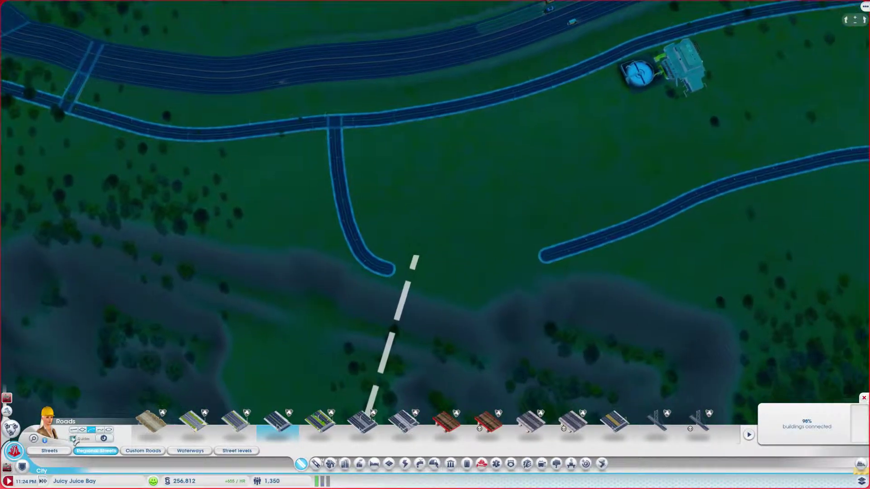
key("Up")
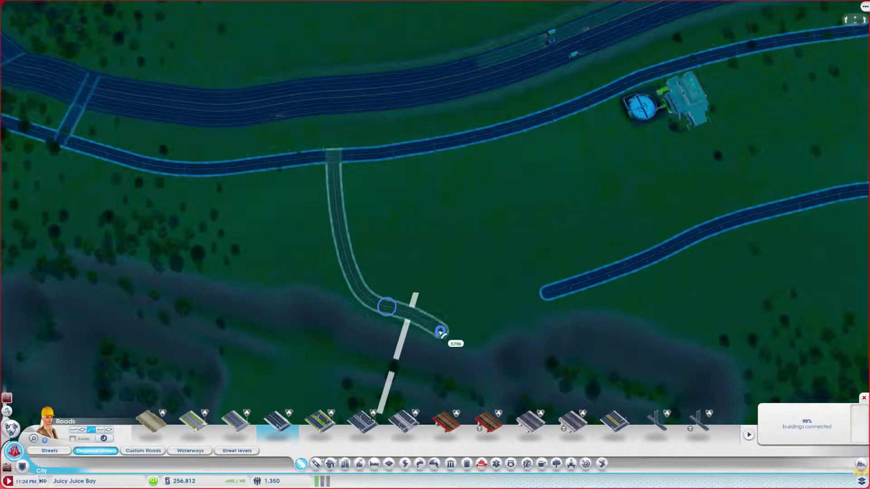
right_click(452, 334)
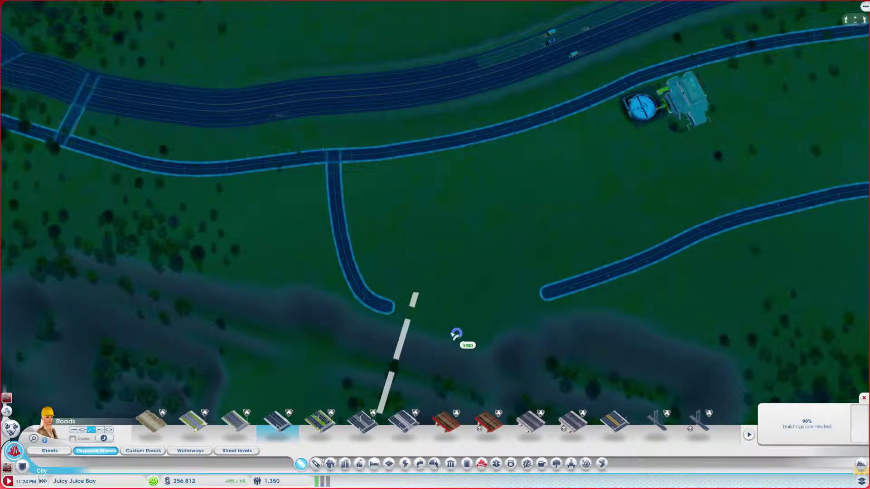
Step: Curve the branch east to join the separate street into one continuous road
left_click(409, 319)
left_click(496, 333)
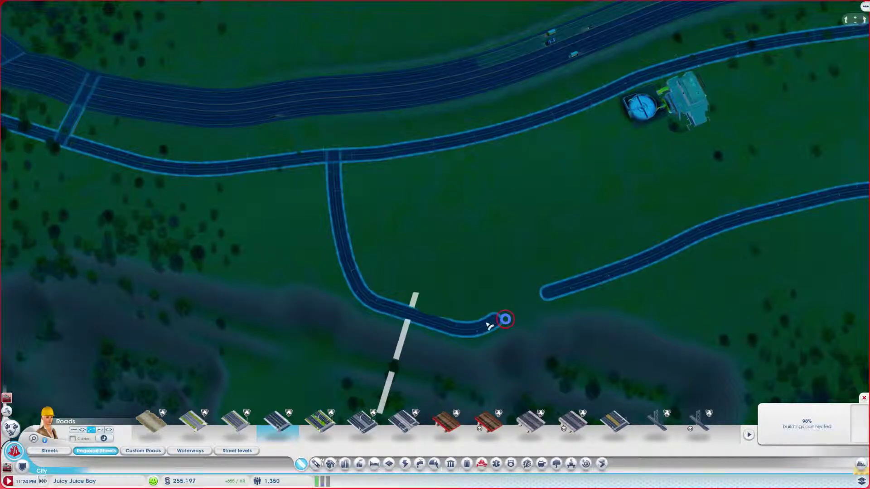
left_click(479, 328)
left_click(537, 299)
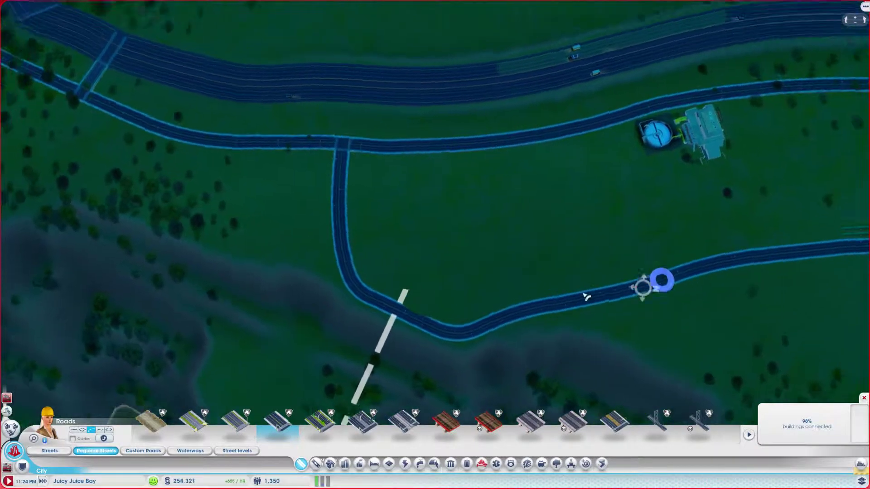
key("d")
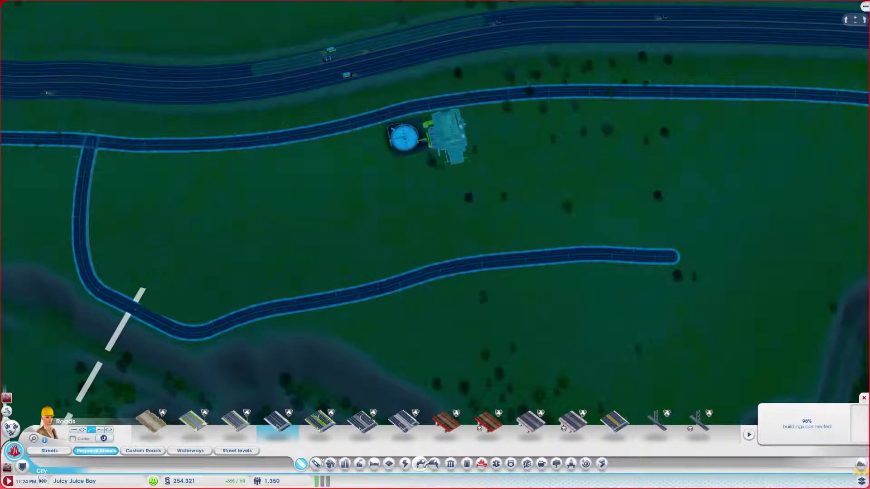
left_click(419, 463)
Step: Plop a Water Pumping Station beside the upper street north of the sewage plant and open its view
left_click(209, 450)
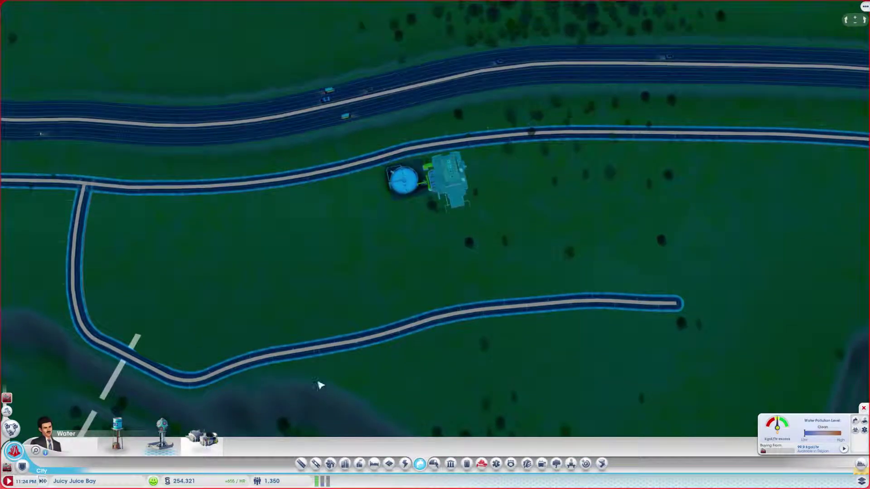
key("a")
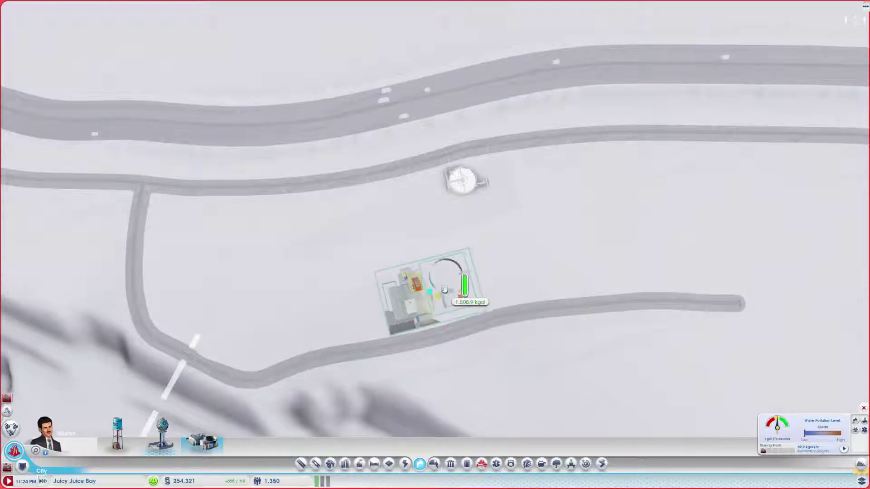
mouse_move(447, 294)
left_mouse_down()
mouse_move(325, 413)
mouse_move(437, 287)
left_mouse_up()
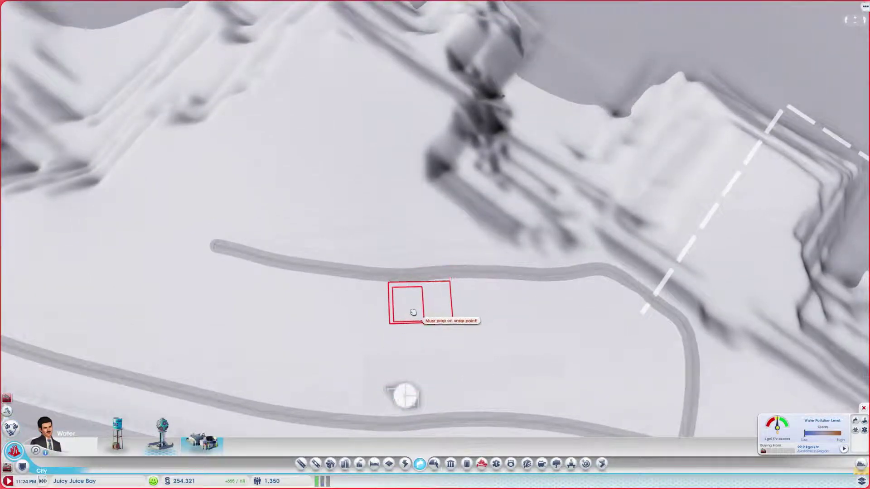
left_click_drag(442, 292, 445, 152)
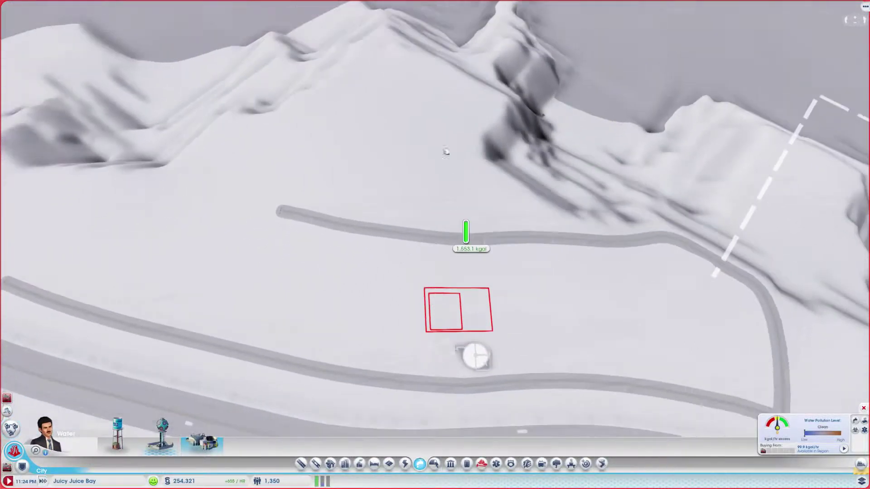
scroll(446, 151, "down", 3)
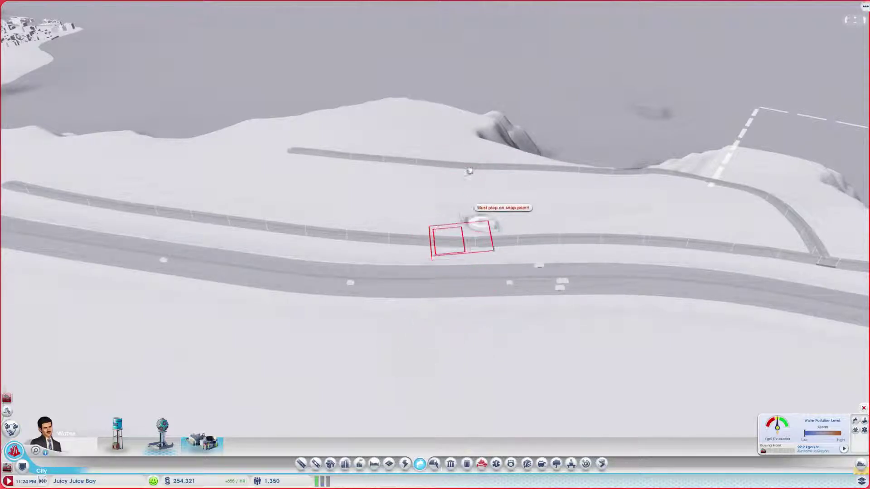
scroll(496, 255, "up", 5)
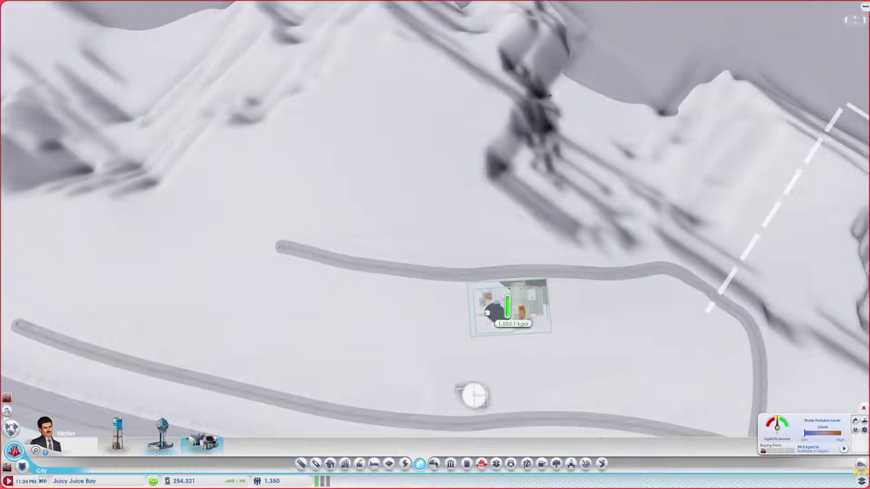
left_click(490, 314)
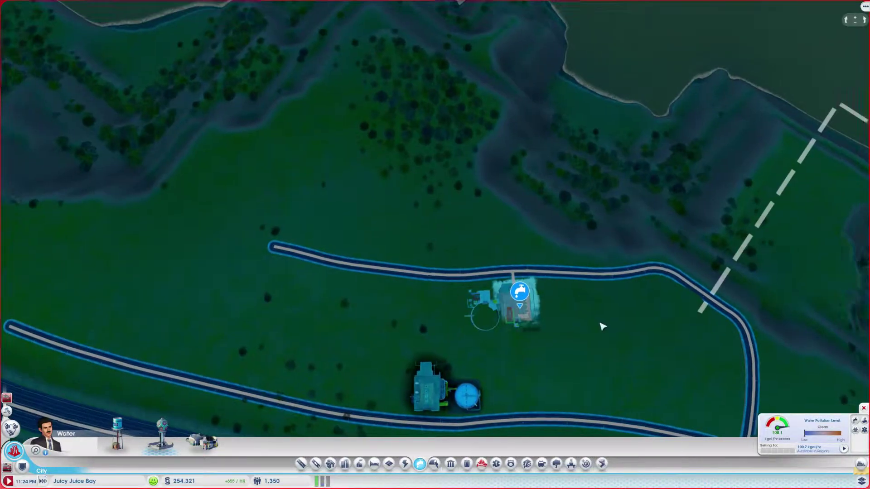
left_click(489, 204)
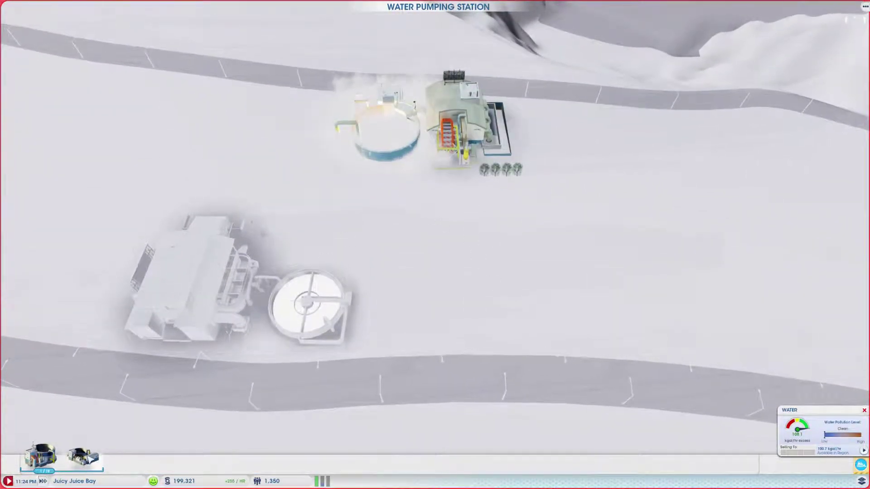
Step: Attach a Filtration Point module to the water pumping station
left_click(82, 460)
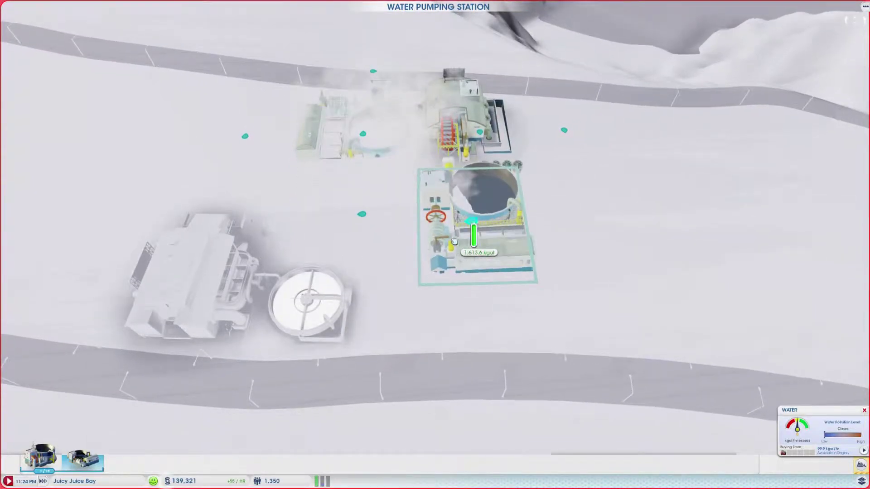
left_click(366, 159)
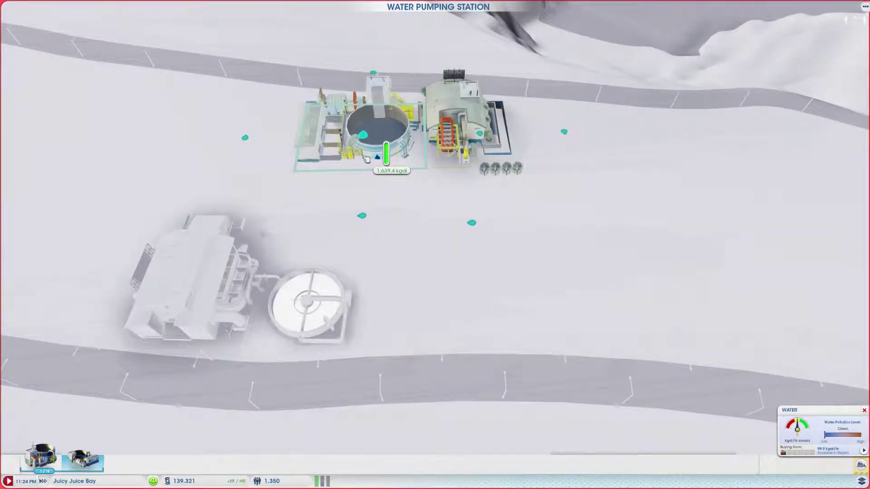
right_click(244, 270)
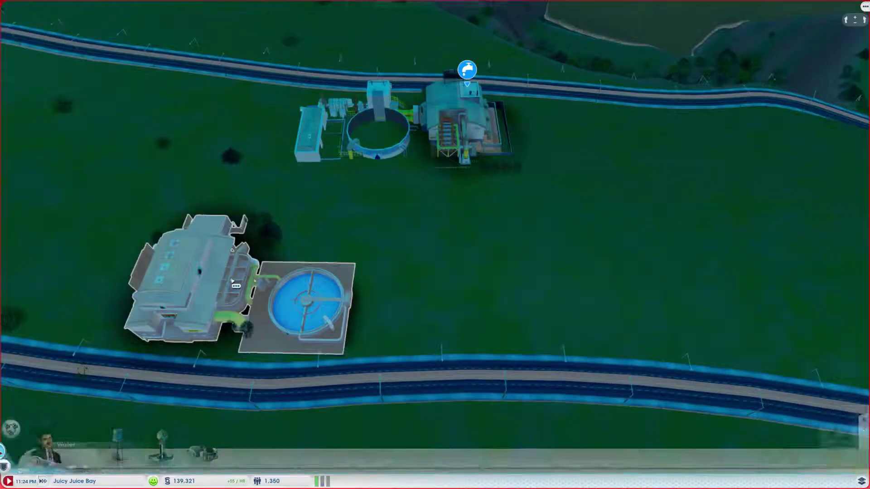
Step: Add a second treatment tank to the sewage treatment plant
left_click(244, 271)
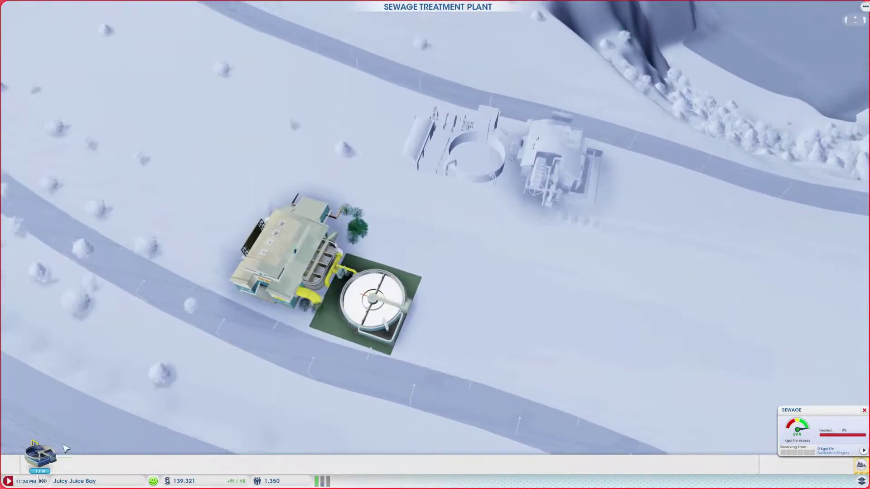
left_click(42, 456)
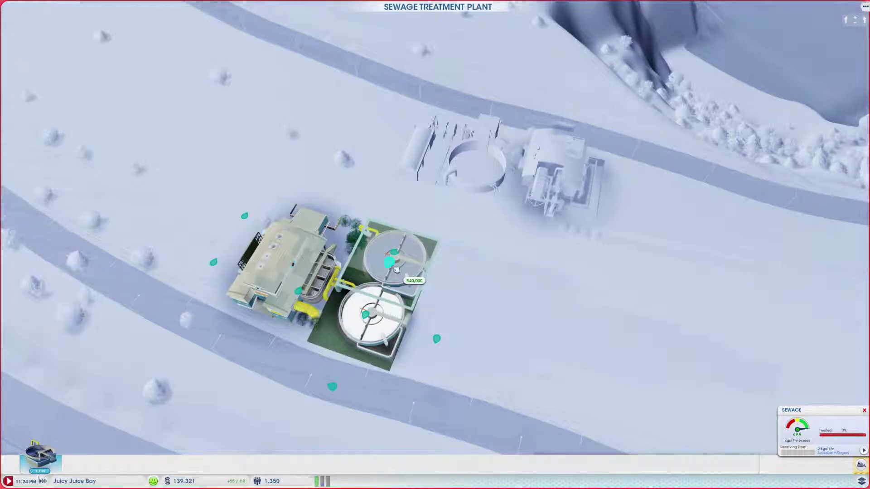
scroll(400, 250, "down", 3)
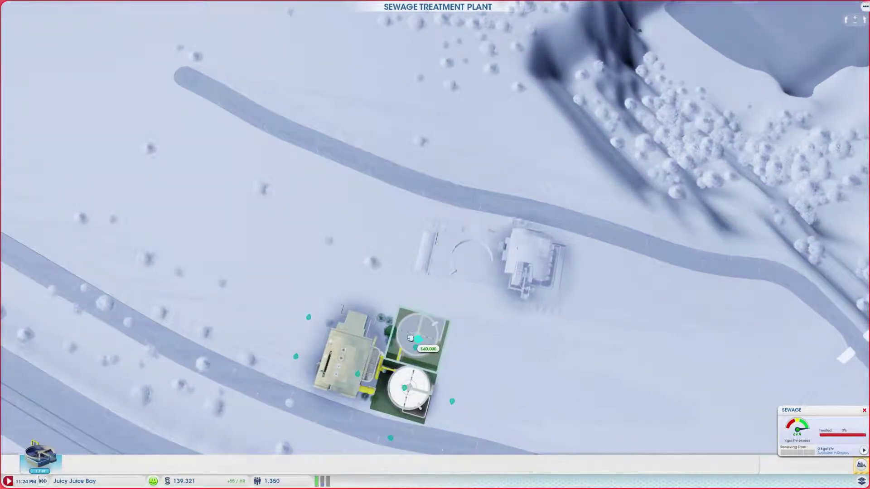
left_click(410, 338)
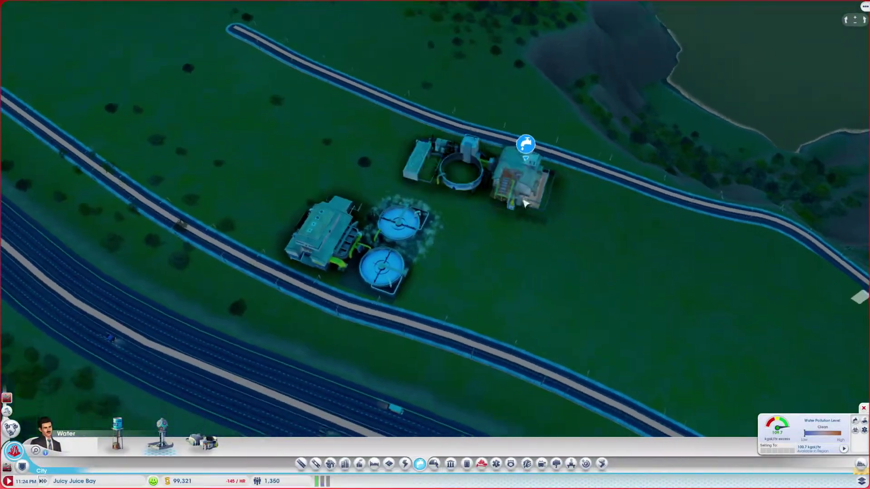
mouse_move(525, 202)
left_mouse_down()
mouse_move(417, 226)
mouse_move(637, 249)
mouse_move(531, 307)
mouse_move(437, 330)
mouse_move(453, 295)
mouse_move(451, 330)
mouse_move(195, 194)
mouse_move(395, 344)
left_mouse_up()
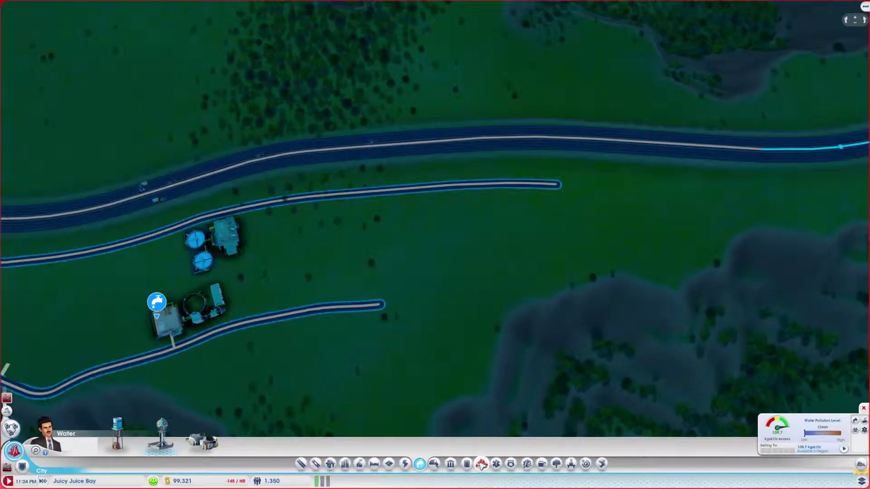
left_click(481, 463)
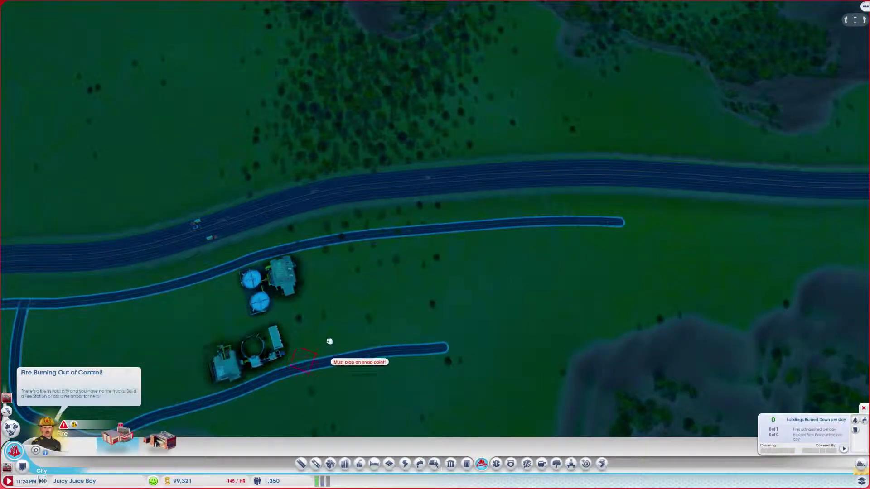
key("w")
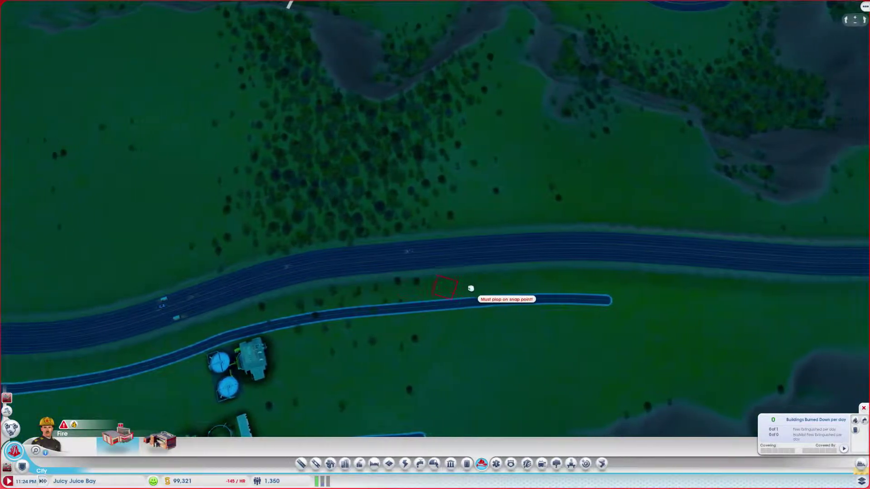
key("d")
key("a")
key("s")
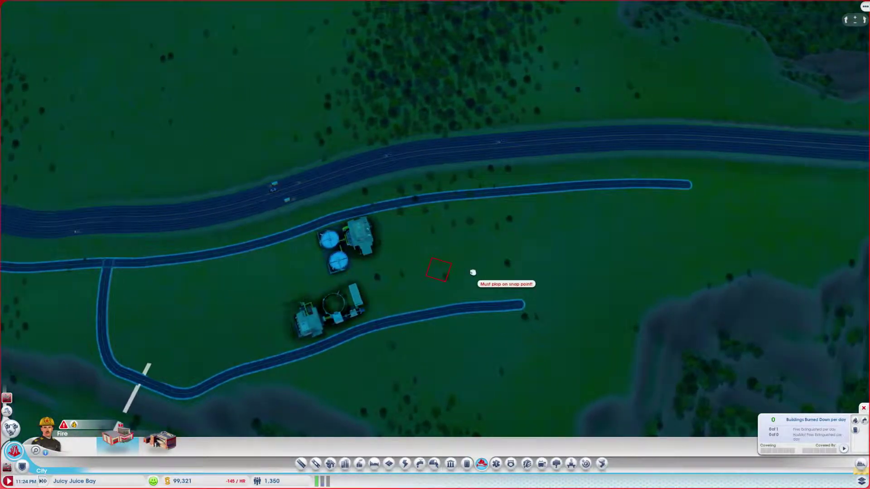
key("w")
key("a")
key("d")
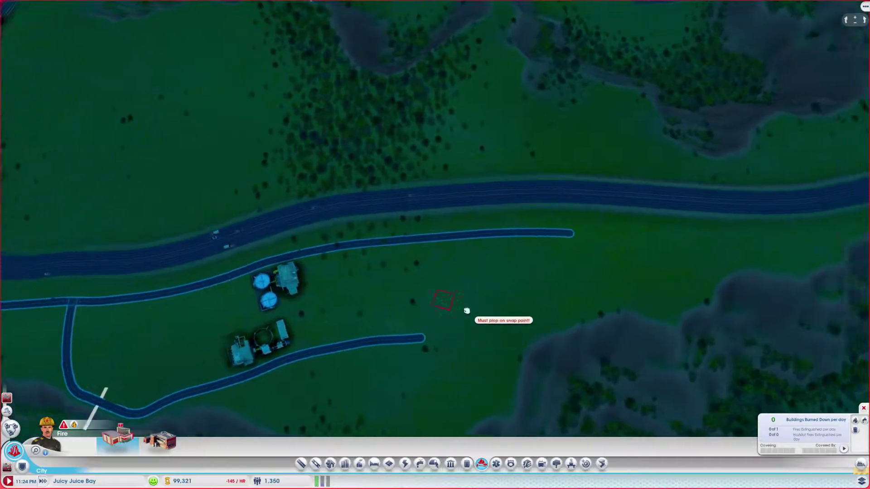
key("w")
key("d")
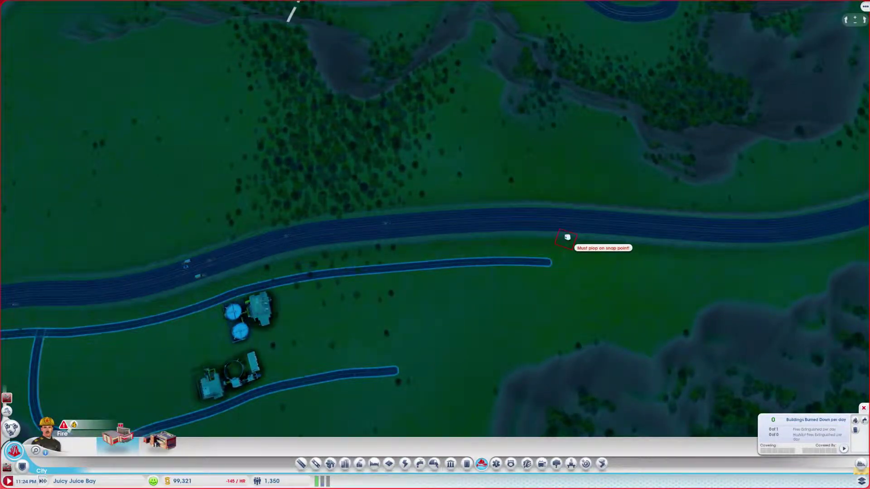
scroll(568, 237, "up", 5)
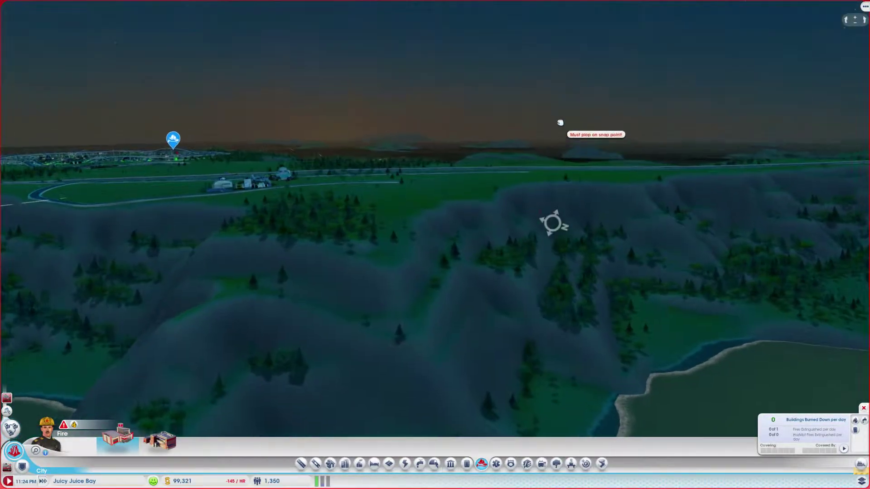
scroll(534, 343, "down", 3)
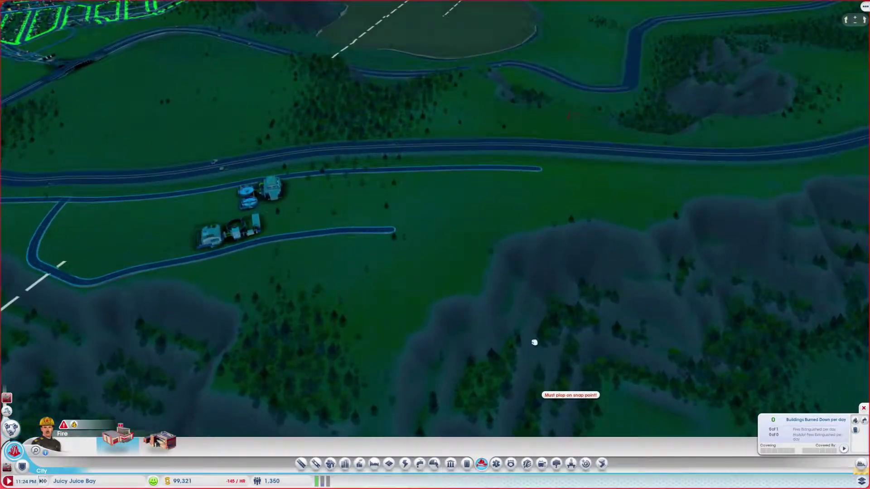
scroll(583, 186, "up", 2)
key("a")
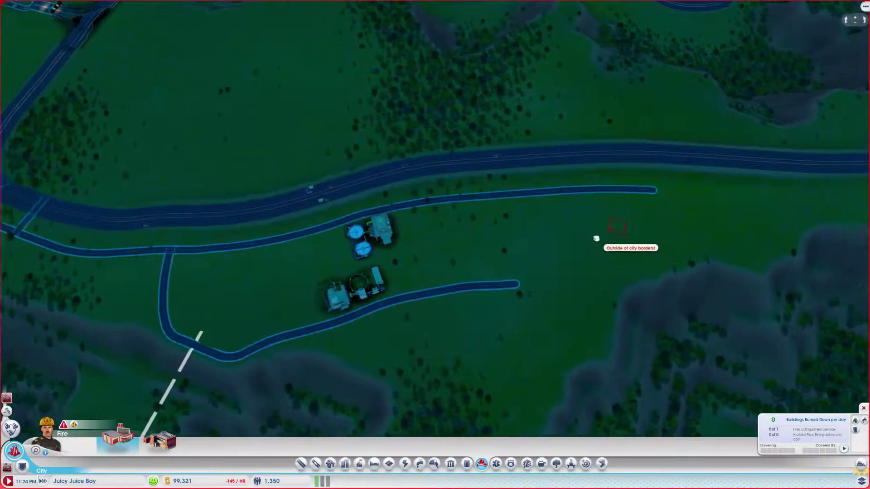
key("a")
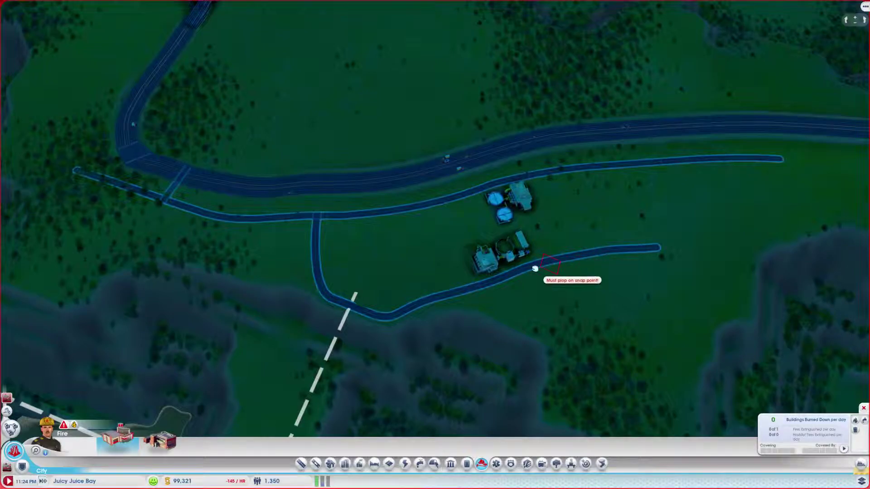
left_click_drag(451, 373, 538, 381)
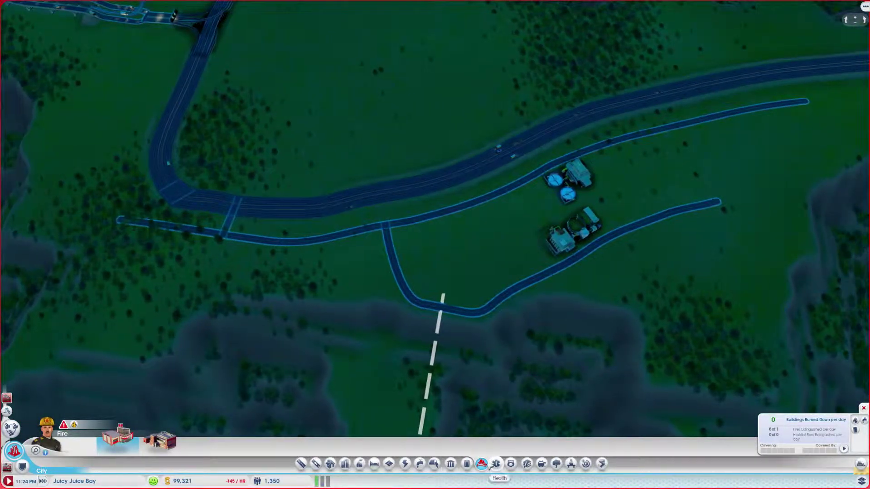
key("a")
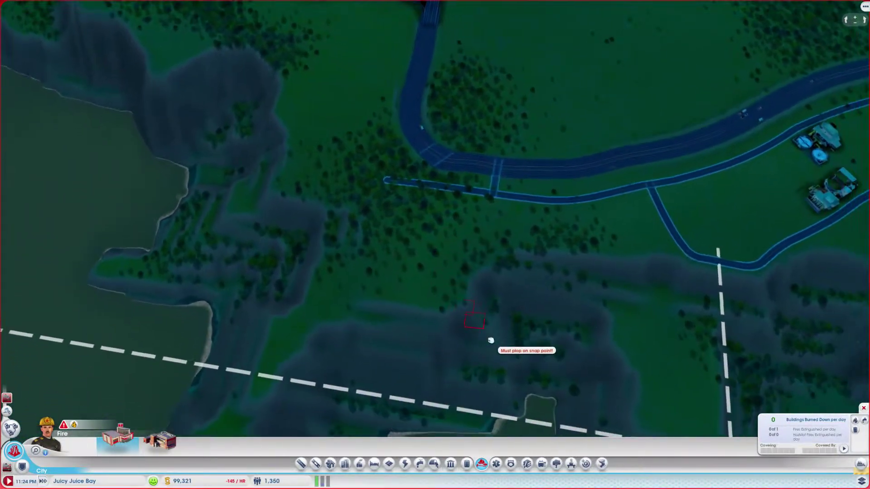
scroll(490, 340, "up", 3)
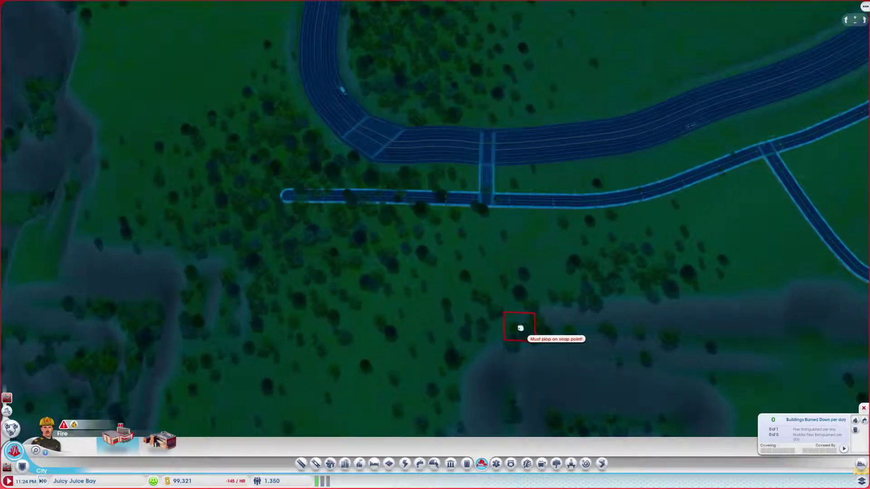
key("s")
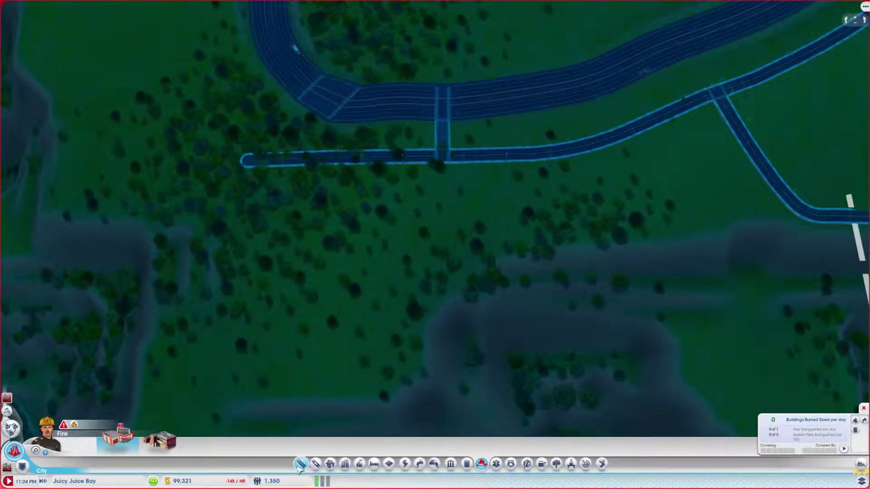
left_click(300, 464)
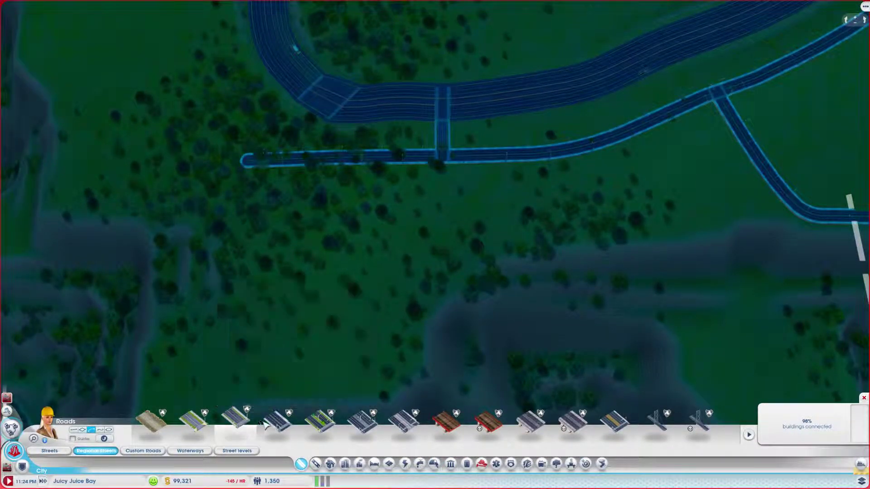
Step: Lay a new street south from the intersection, curving down toward the hills
left_click(277, 421)
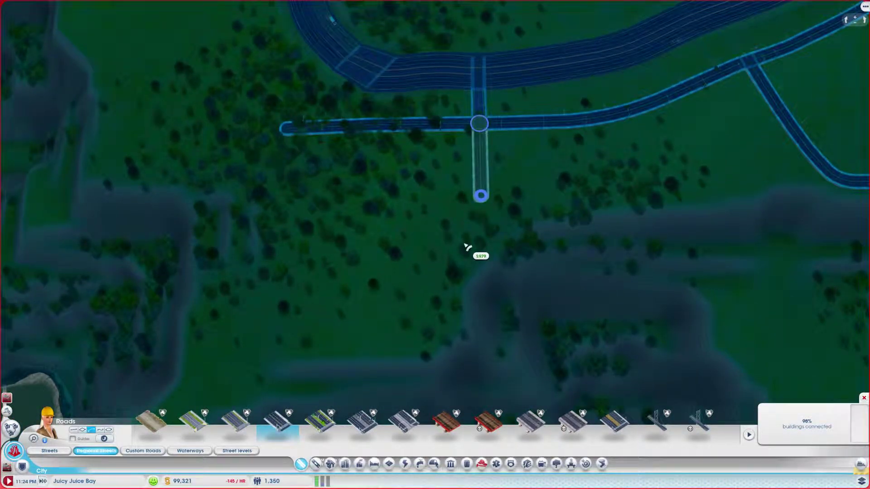
left_click(468, 248)
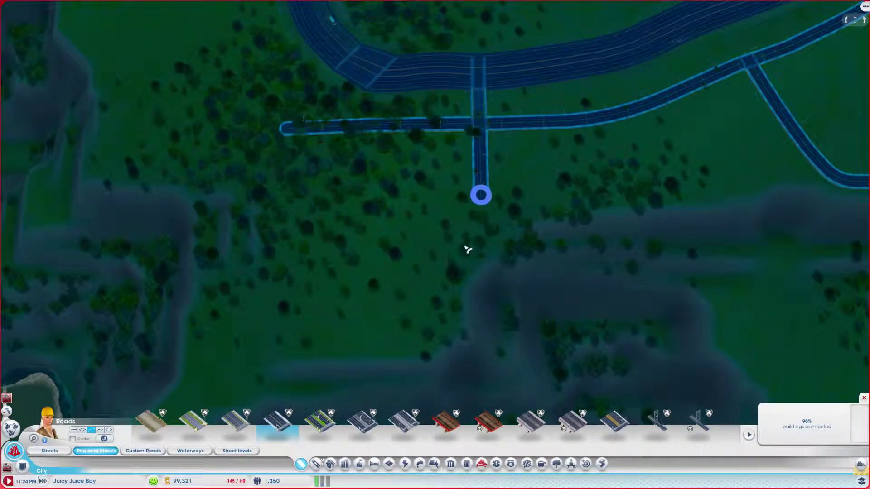
left_click(471, 274)
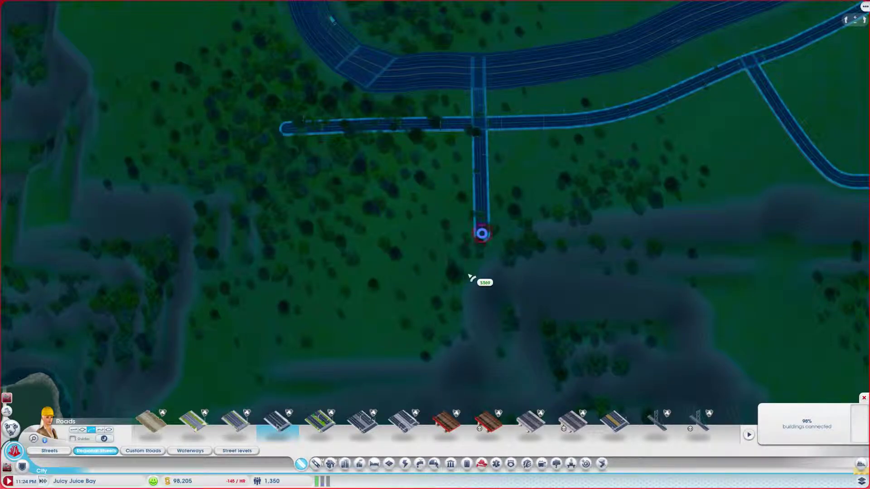
left_click(454, 295)
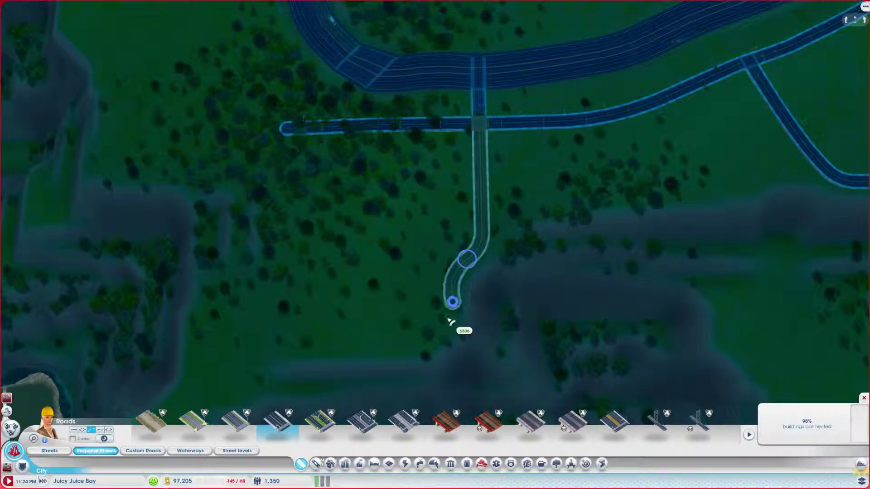
left_click(449, 313)
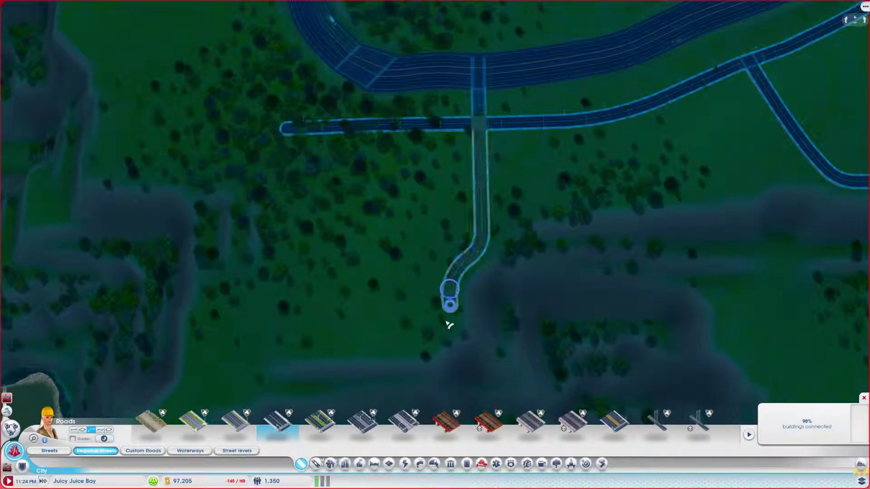
left_click(450, 314)
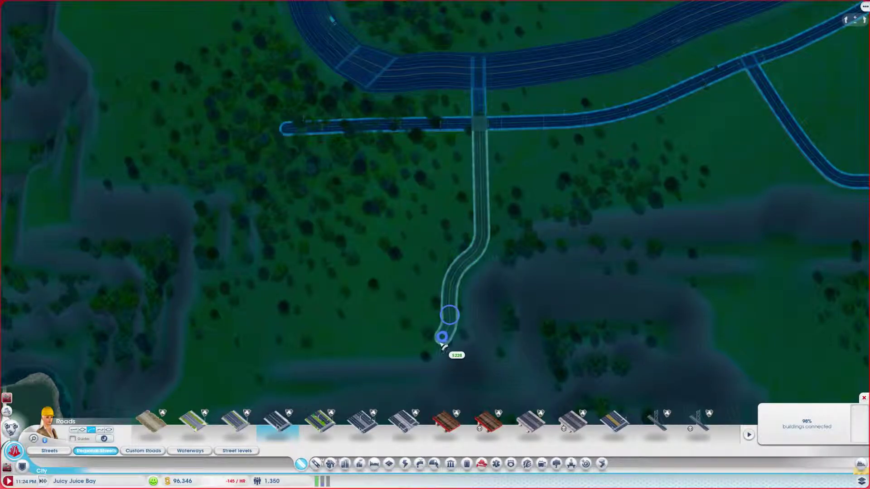
right_click(435, 338)
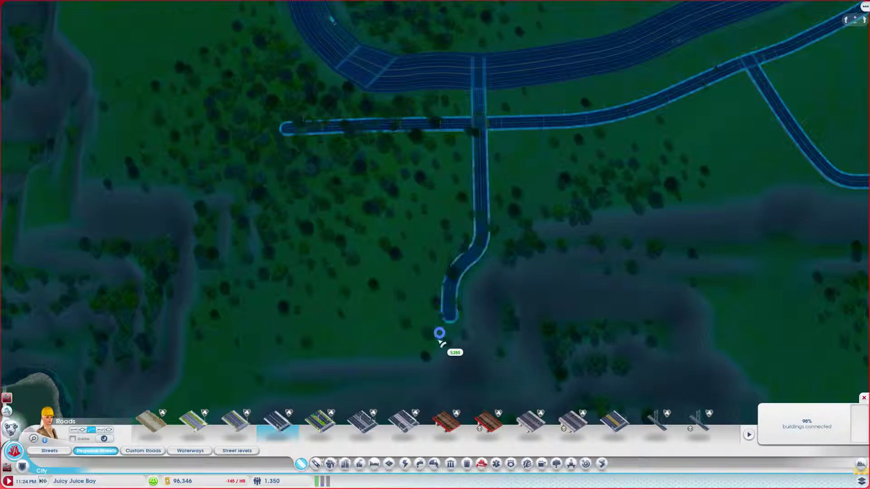
Step: Continue the street down-left from its southern end
left_click(449, 329)
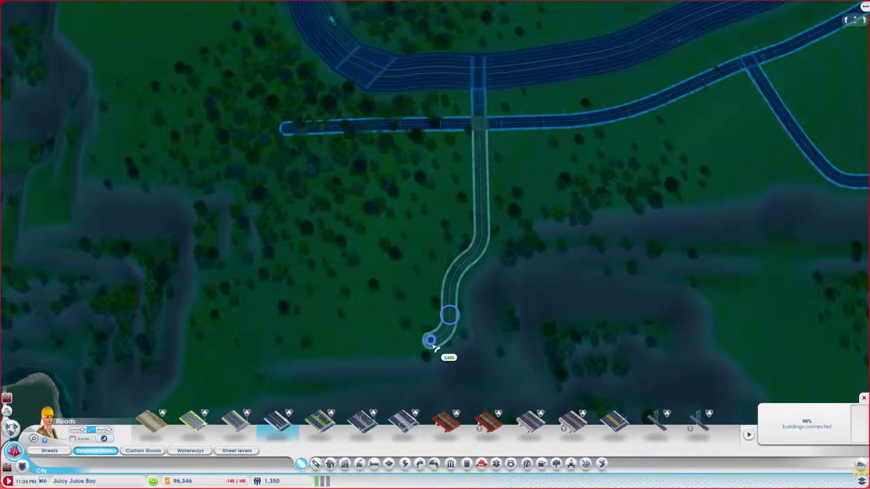
left_click(431, 343)
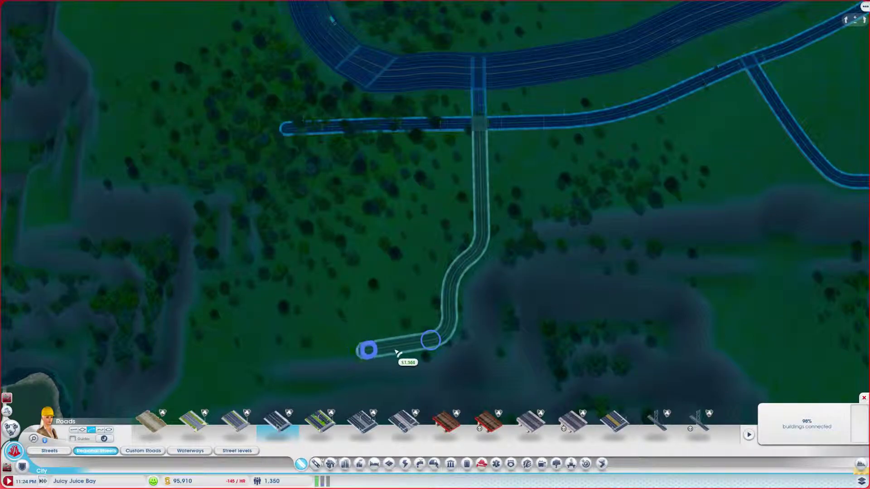
right_click(380, 350)
left_click_drag(364, 373, 405, 377)
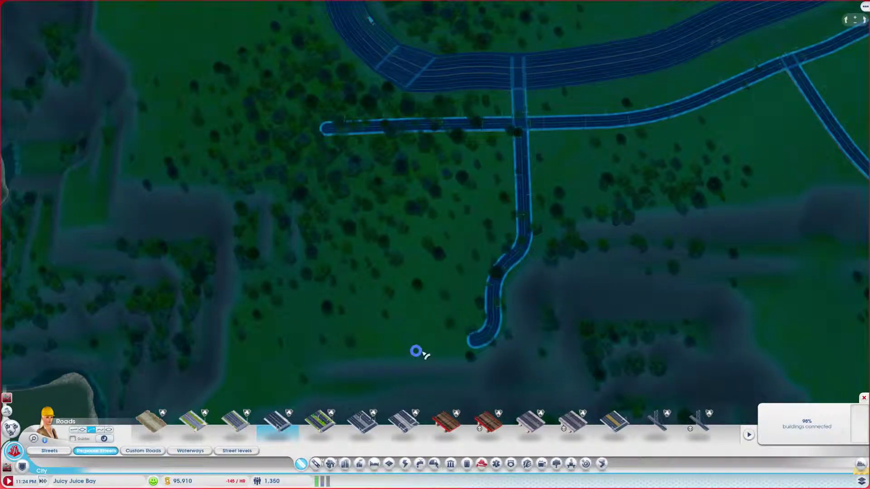
left_click(407, 347)
left_click(472, 353)
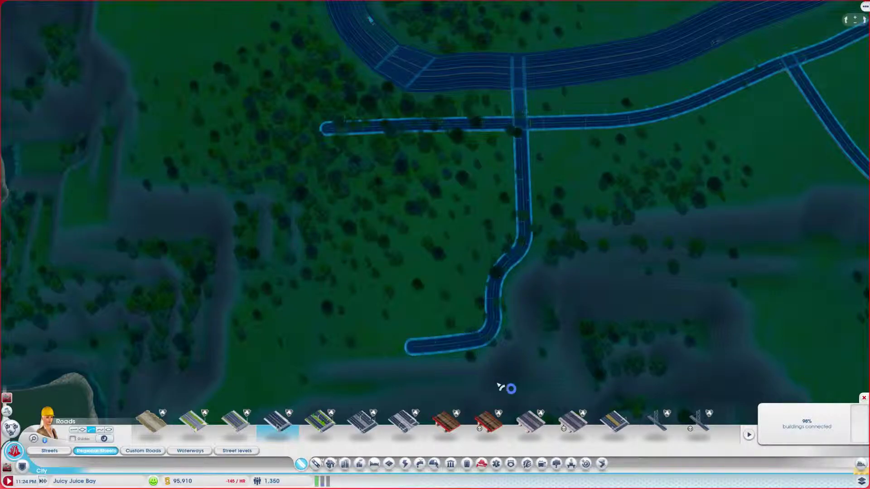
scroll(503, 378, "up", 5)
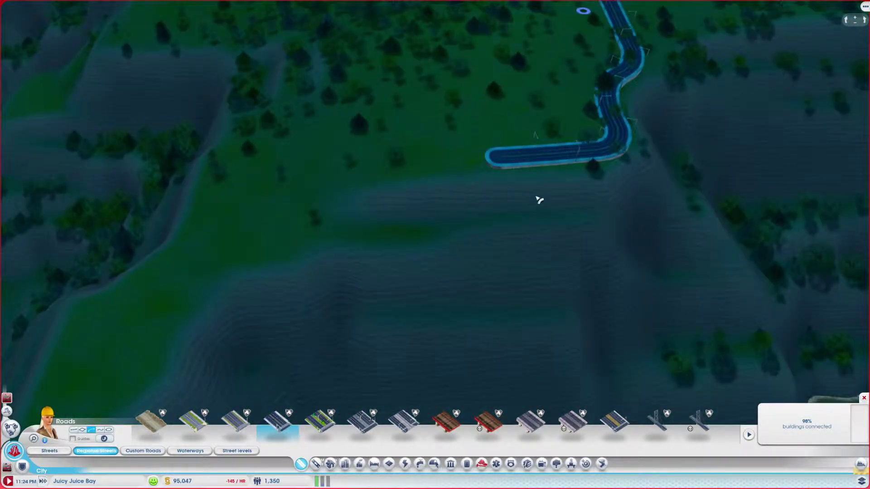
scroll(537, 200, "up", 3)
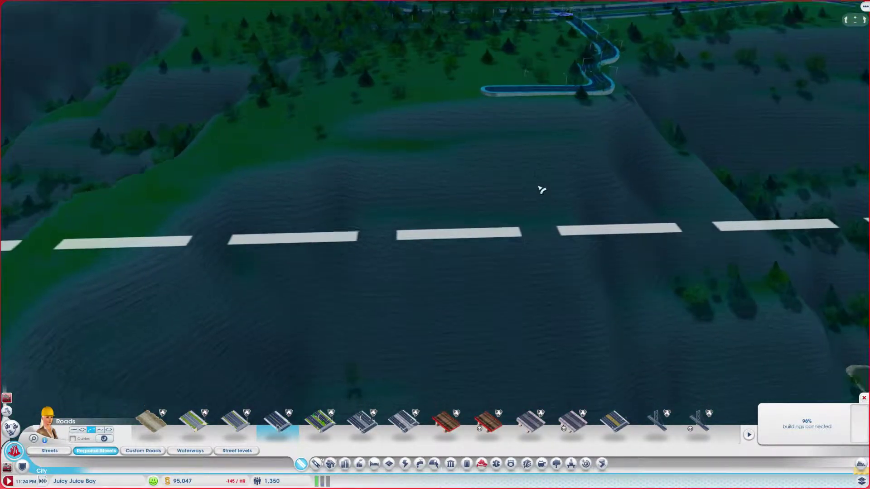
Step: Extend the street westward in several pieces, then demolish its leftmost piece
left_click_drag(524, 274, 527, 314)
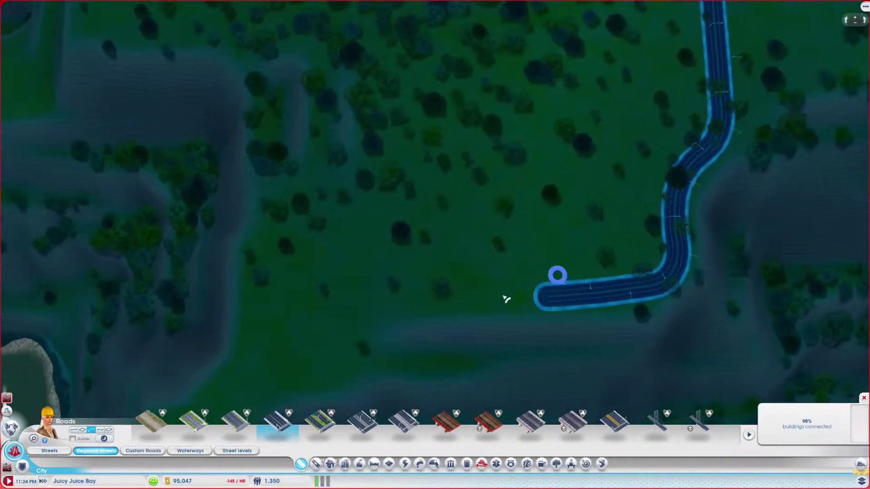
left_click(508, 306)
left_click(459, 314)
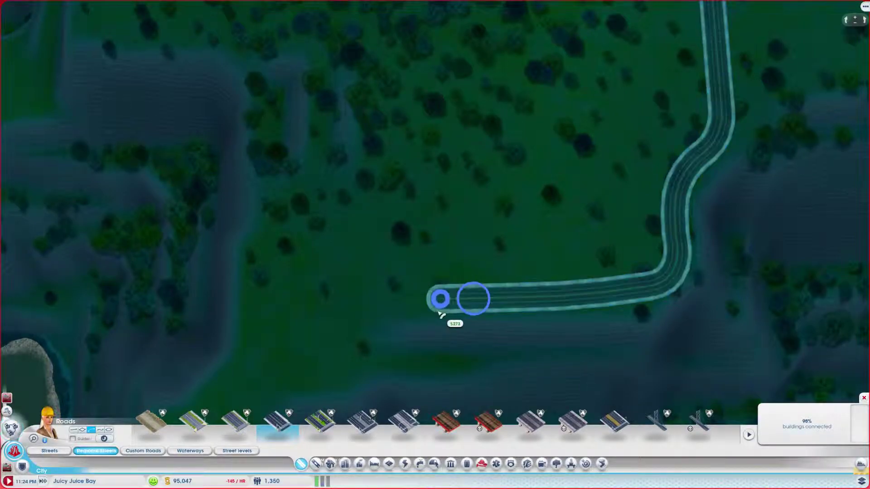
left_click(439, 313)
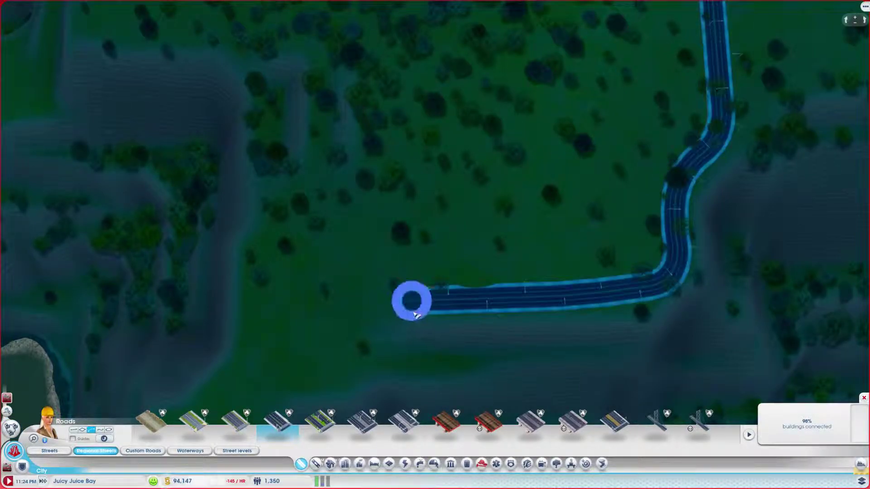
left_click(408, 312)
key("b")
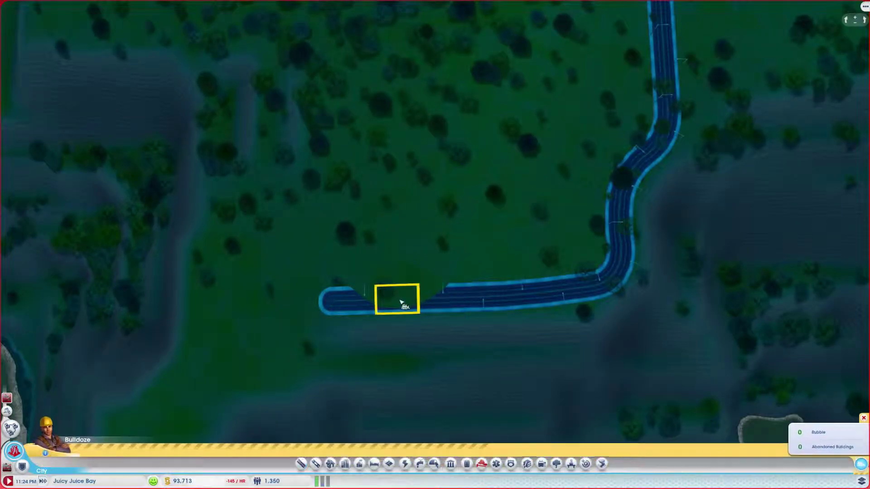
left_click(355, 307)
scroll(376, 318, "down", 3)
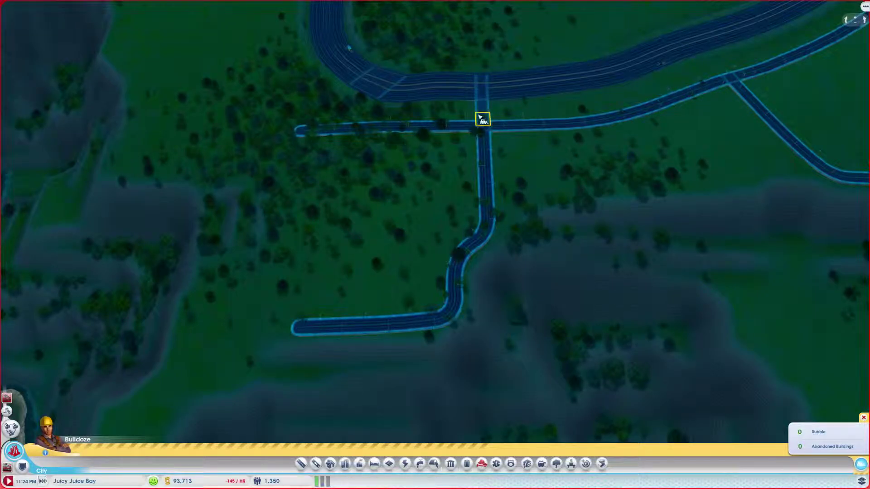
Step: Upgrade the street to a High Density Street and follow the upgrade along it
key("r")
mouse_move(481, 95)
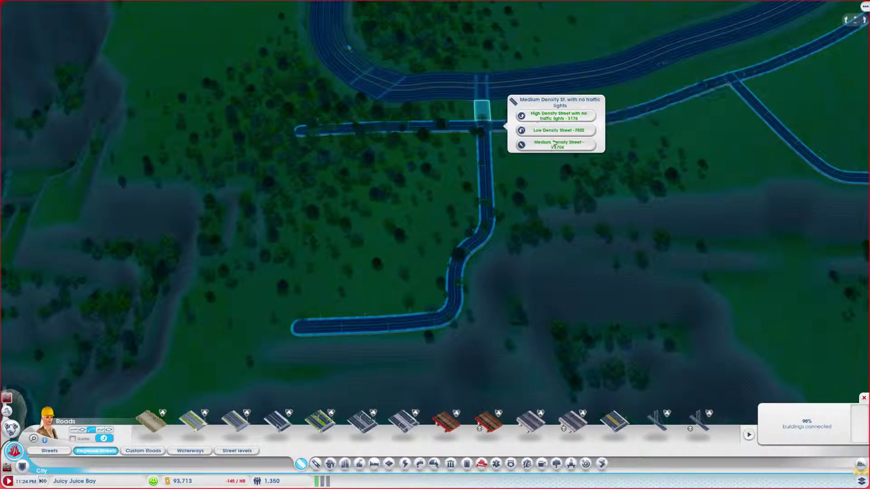
left_click(565, 119)
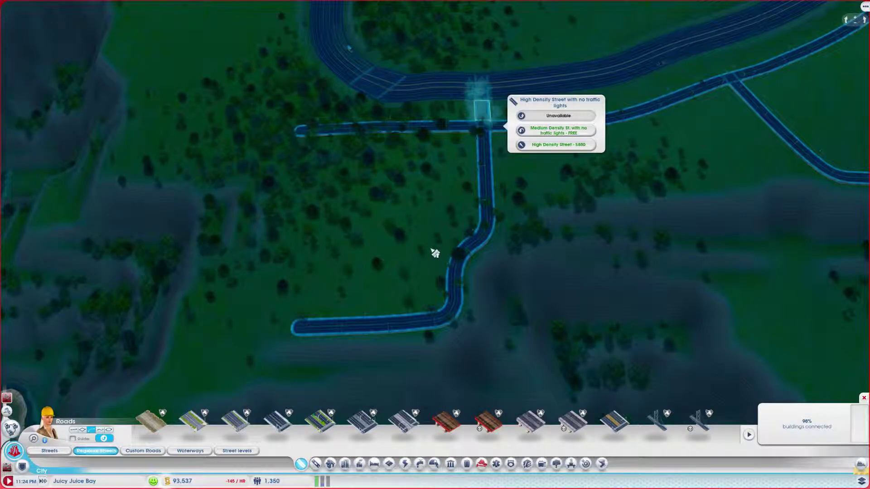
scroll(548, 171, "up", 2)
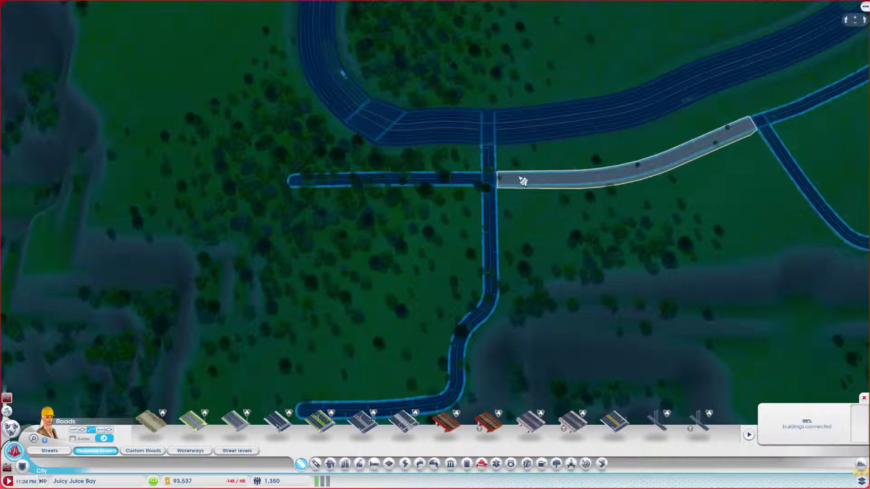
key("Right")
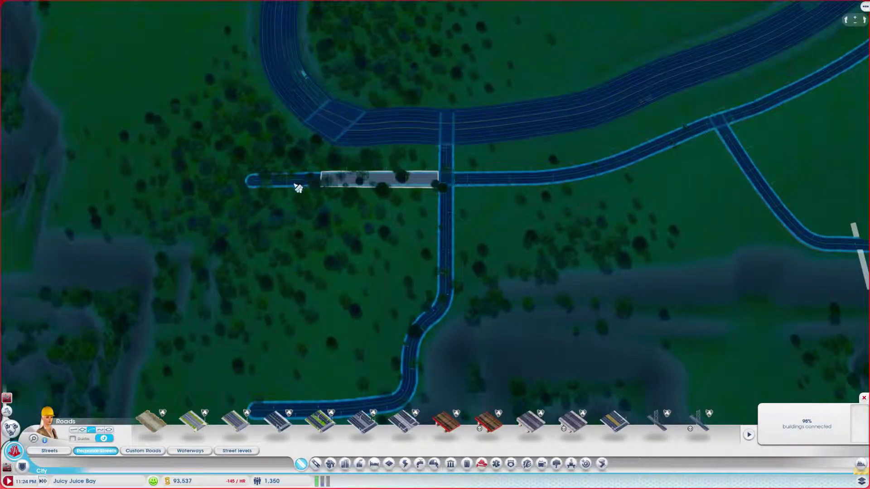
key("Right")
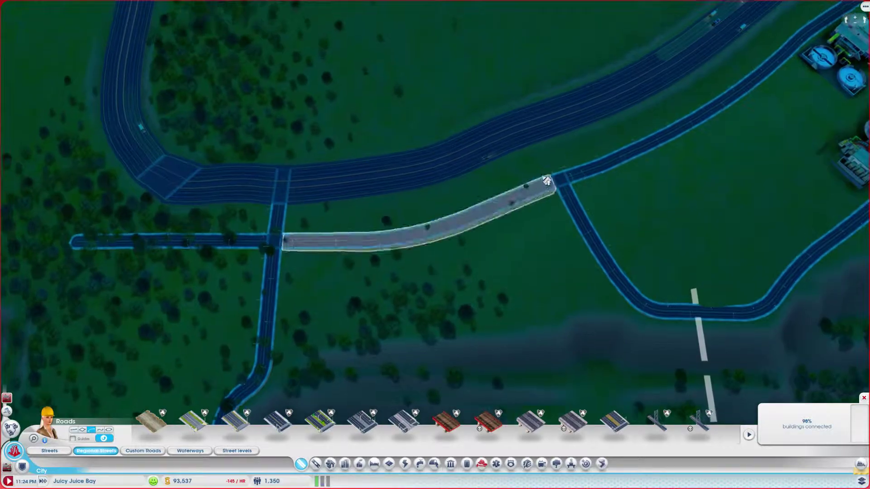
scroll(437, 206, "up", 3)
scroll(462, 220, "up", 2)
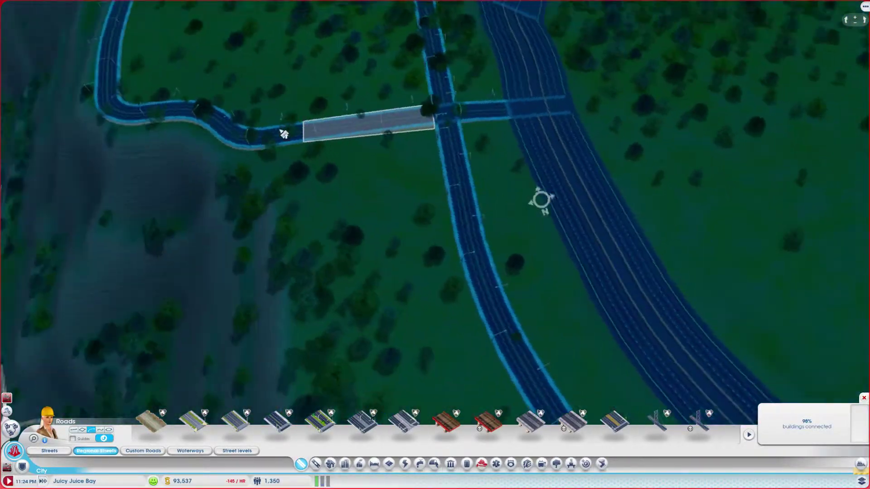
scroll(541, 201, "down", 5)
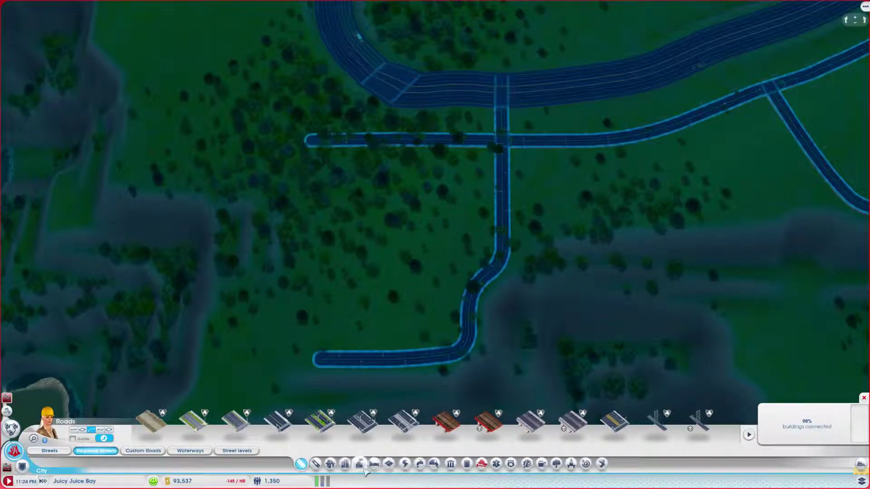
Step: Show buildings by wealth and density, then pan over the green-zoned district
left_click(360, 463)
key("Down")
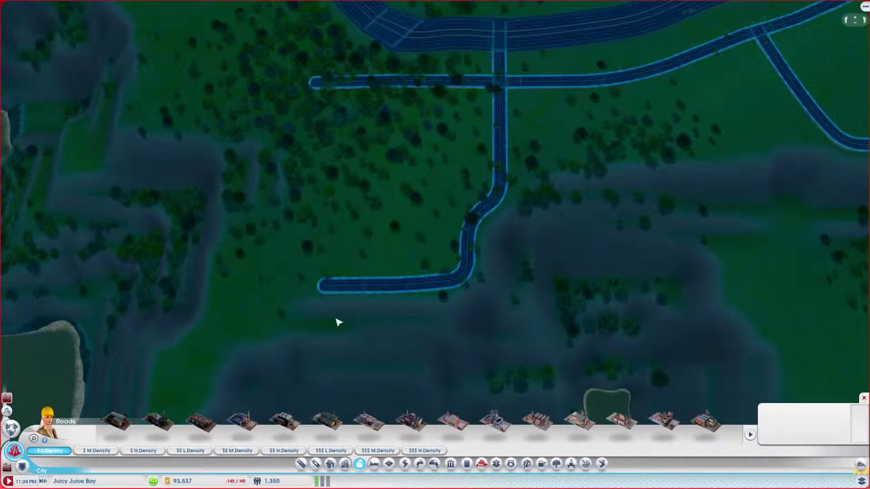
key("Up")
key("Left")
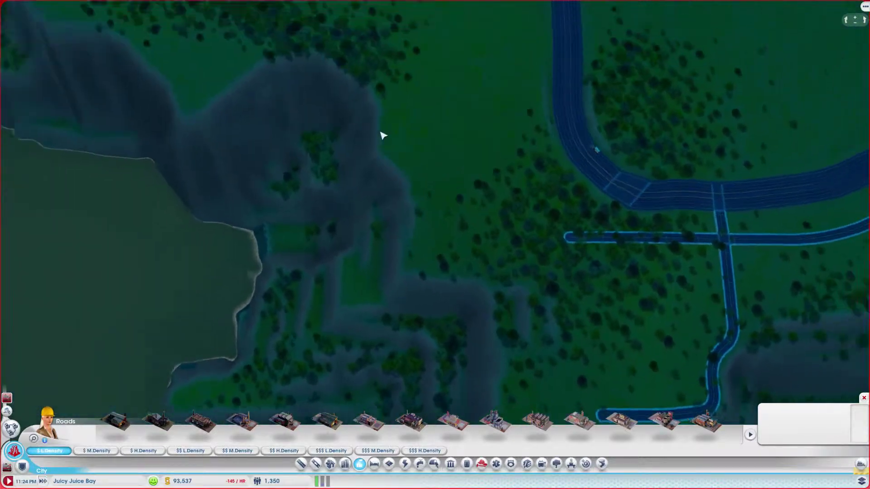
key("Up")
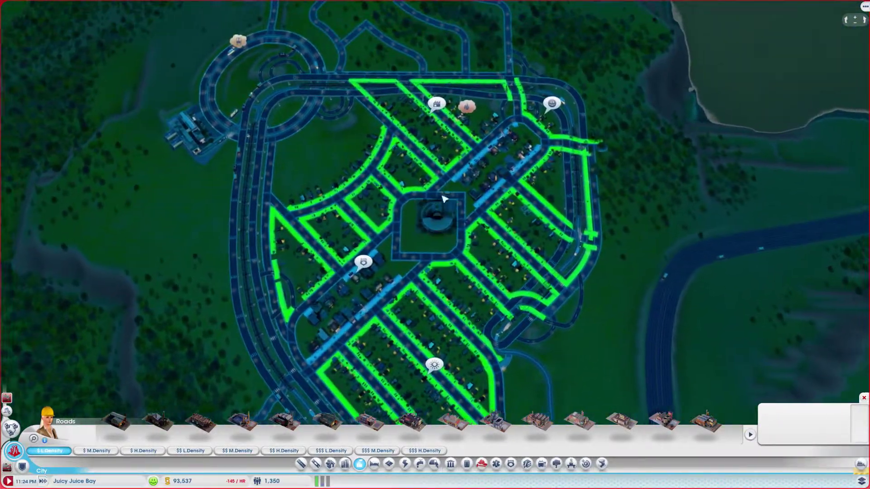
key("Left")
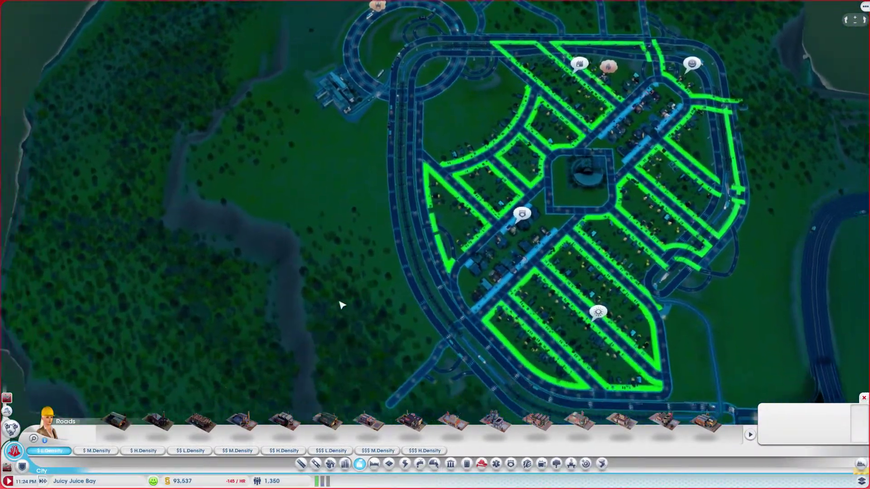
Step: Look over the north-west forest, then pan back to the new street area
key("Up")
key("Left")
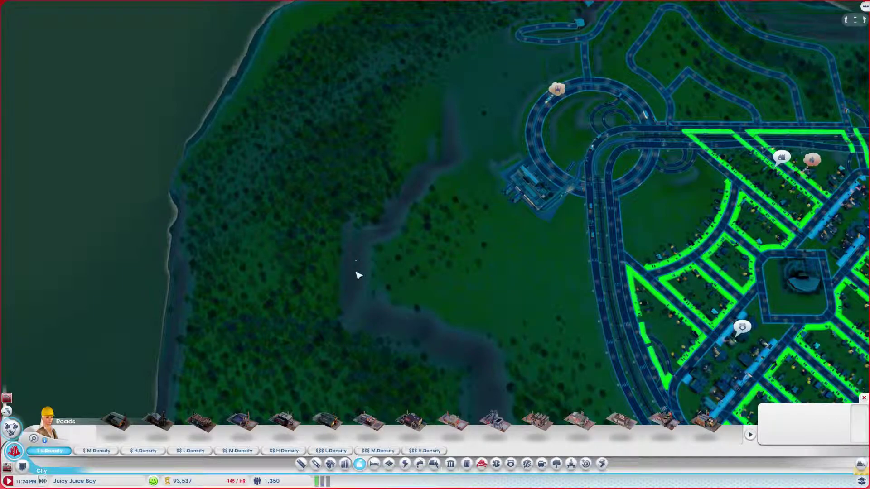
key("Down")
key("Right")
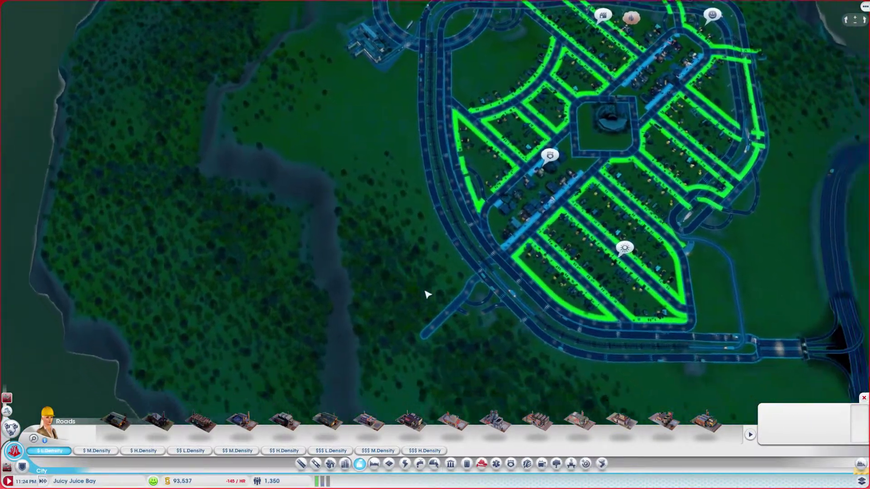
key("Down")
key("Right")
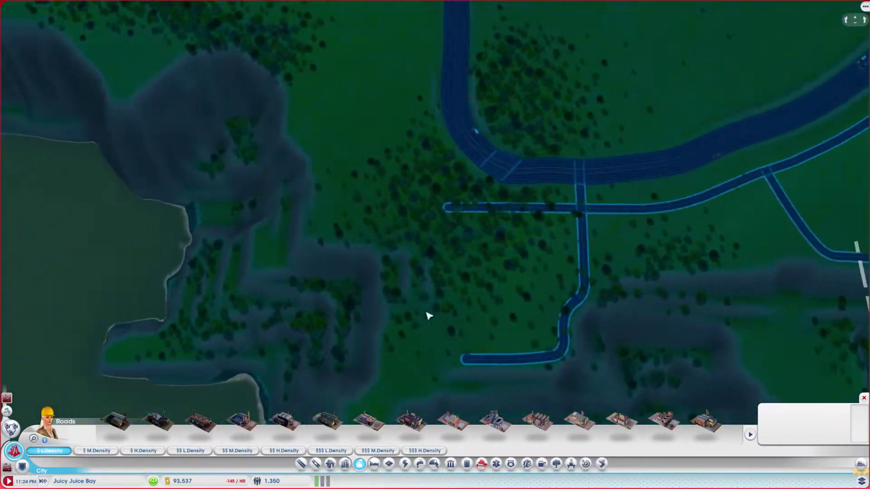
scroll(427, 324, "up", 2)
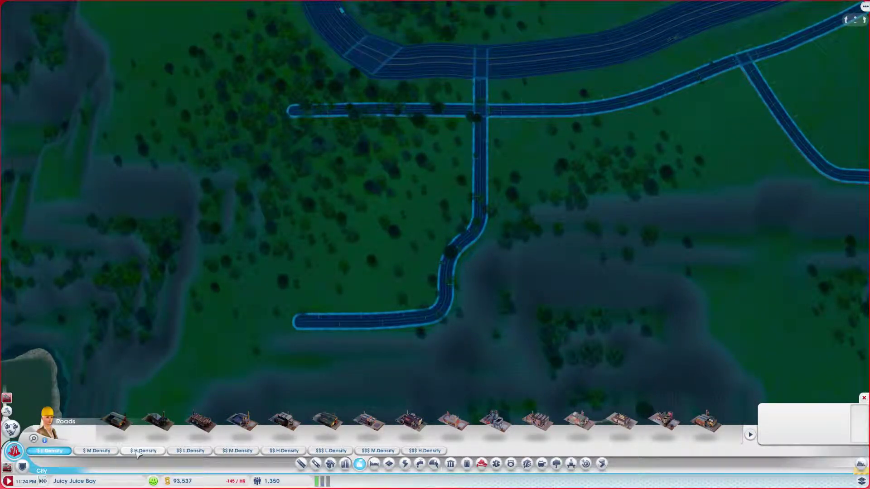
Step: From the $ M.Density tab, plop medium-density buildings on both sides of the street below the junction
left_click(113, 453)
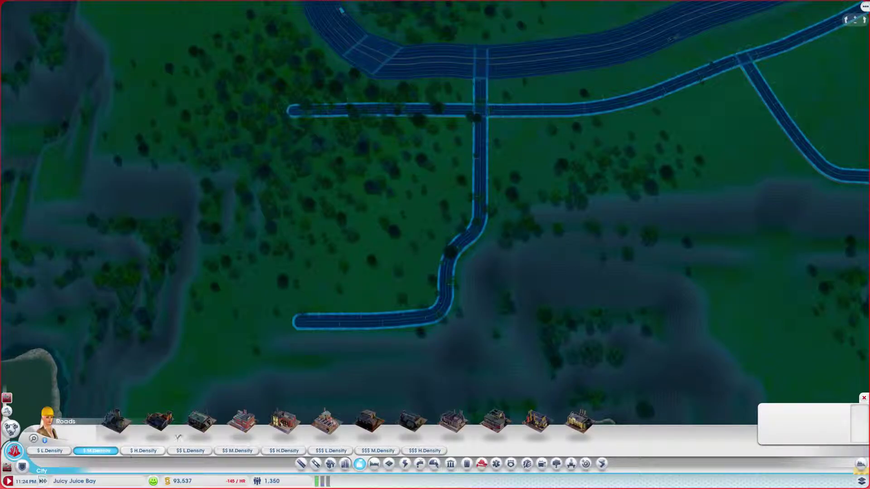
left_click(278, 409)
scroll(446, 248, "up", 3)
scroll(446, 248, "down", 5)
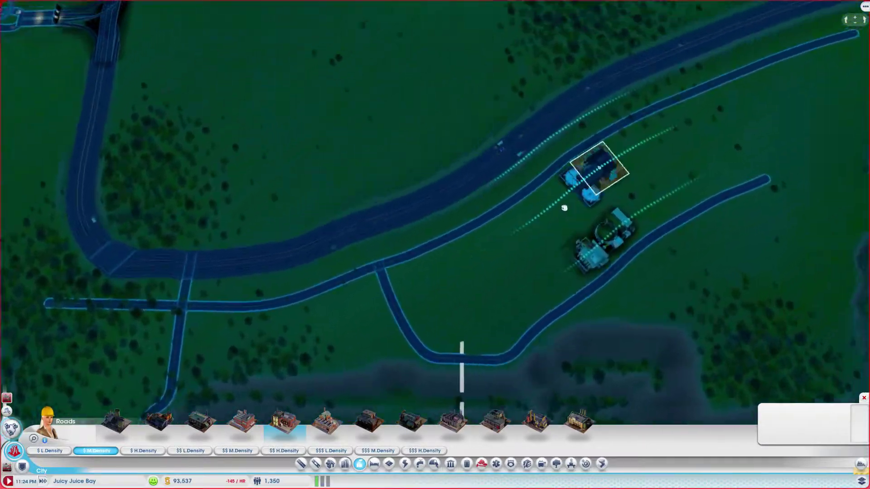
left_click(565, 208)
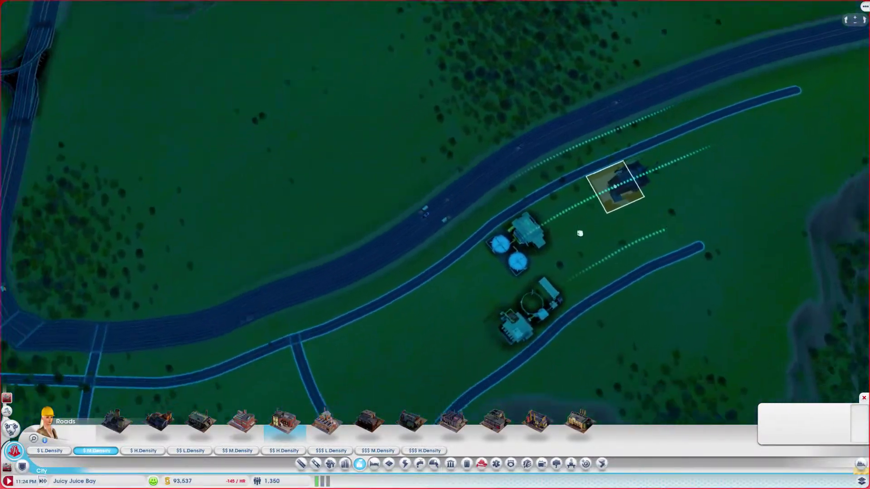
scroll(579, 233, "down", 3)
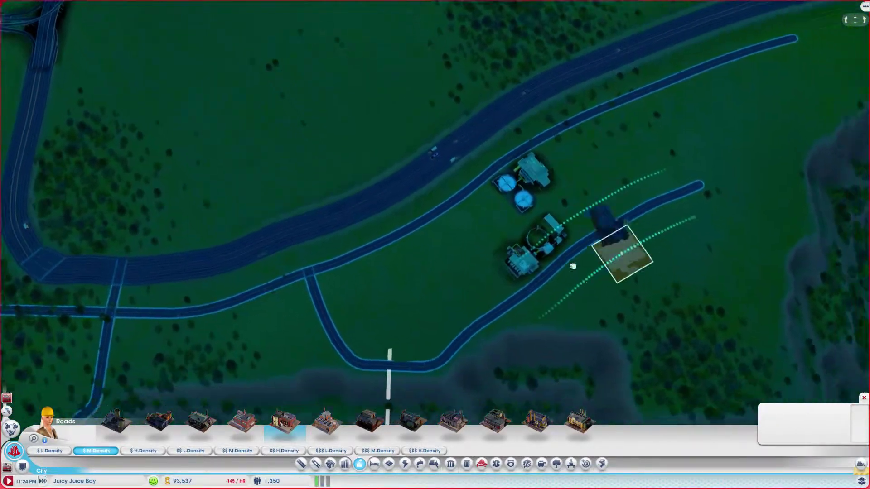
scroll(408, 190, "up", 3)
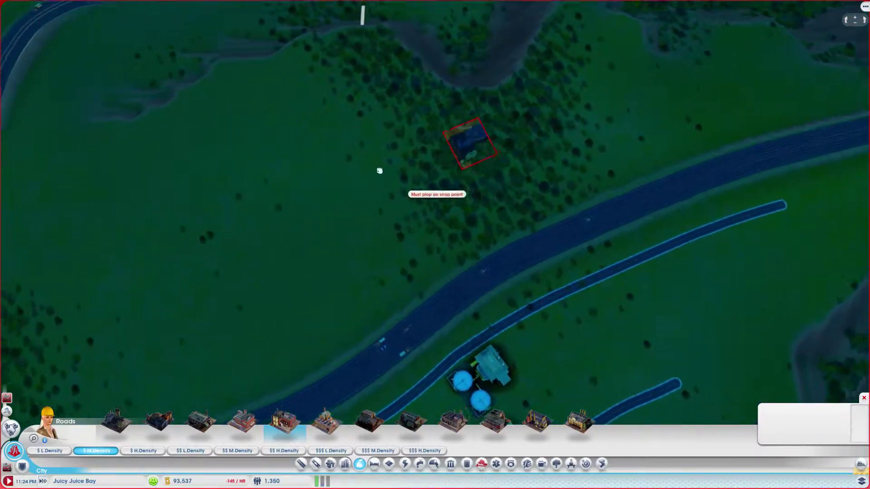
scroll(379, 170, "down", 3)
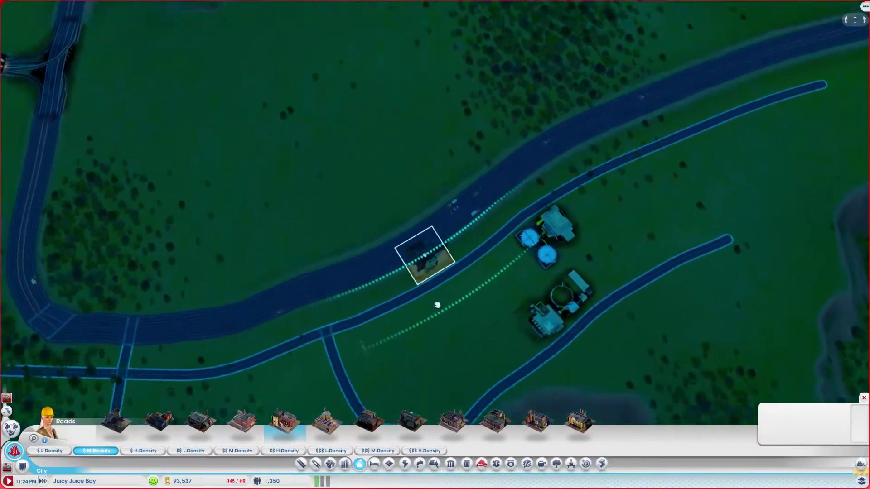
scroll(455, 288, "up", 3)
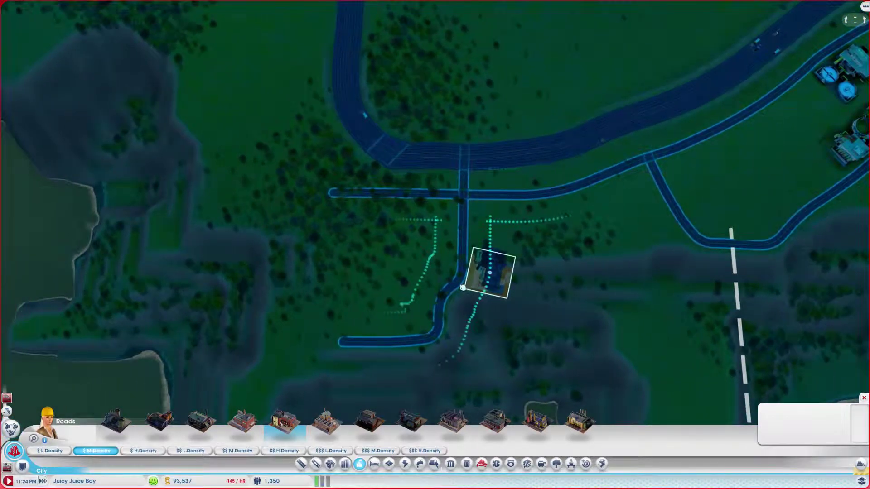
scroll(442, 268, "up", 3)
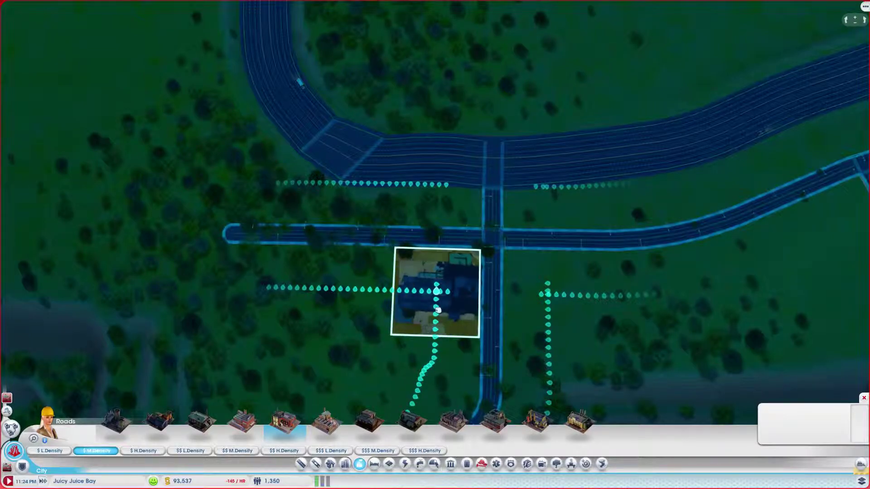
left_click(436, 310)
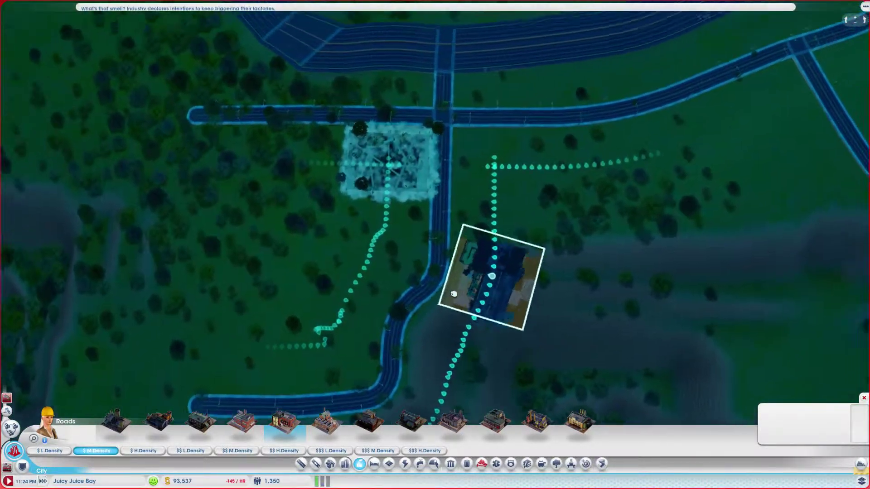
scroll(454, 292, "up", 5)
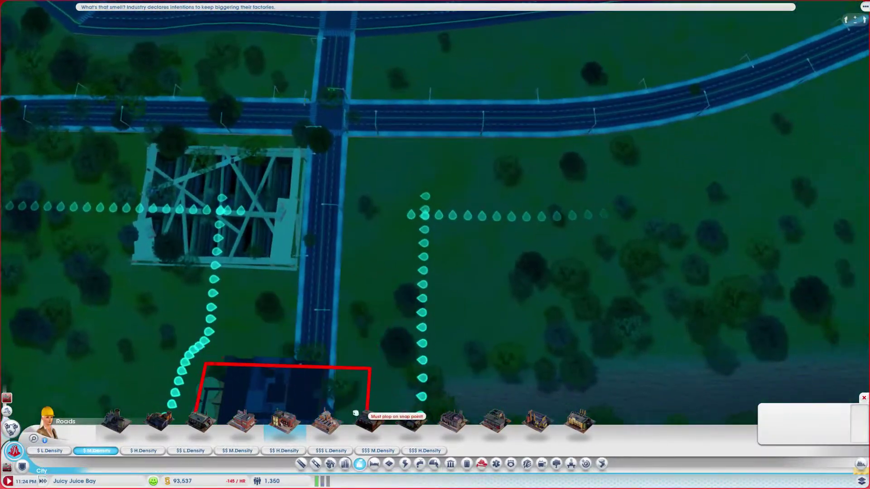
left_click(339, 425)
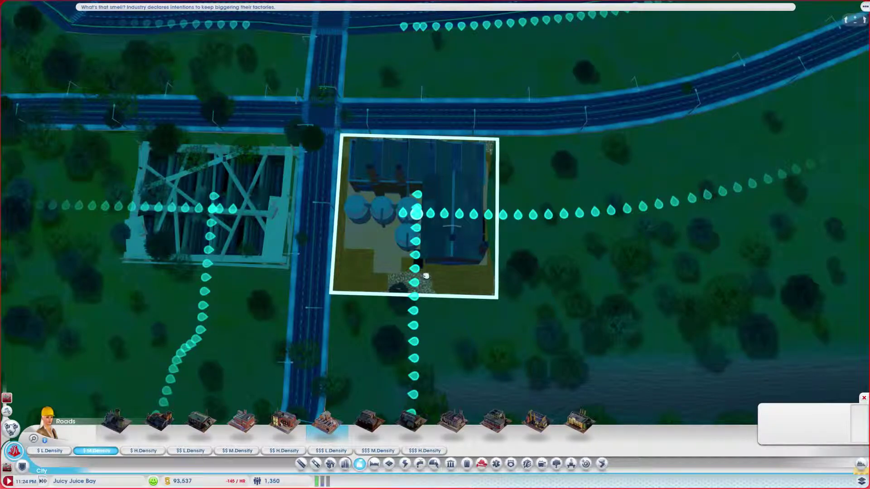
scroll(472, 202, "down", 2)
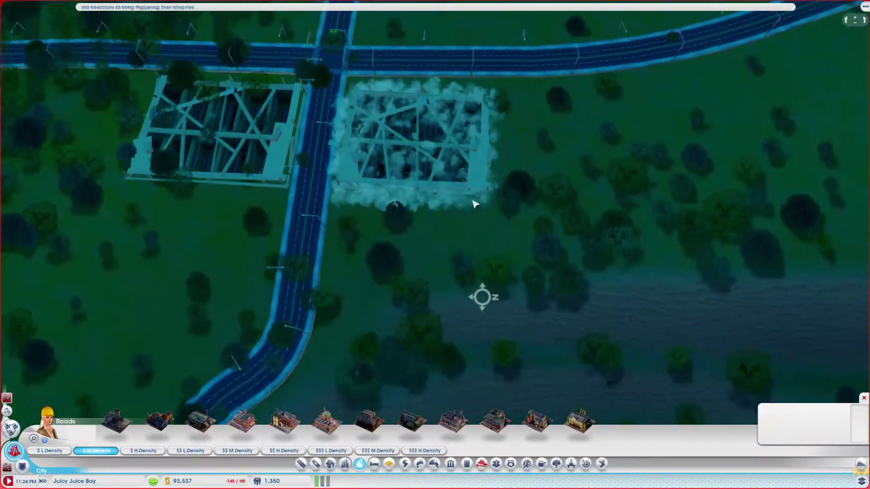
scroll(478, 222, "down", 3)
scroll(479, 232, "down", 3)
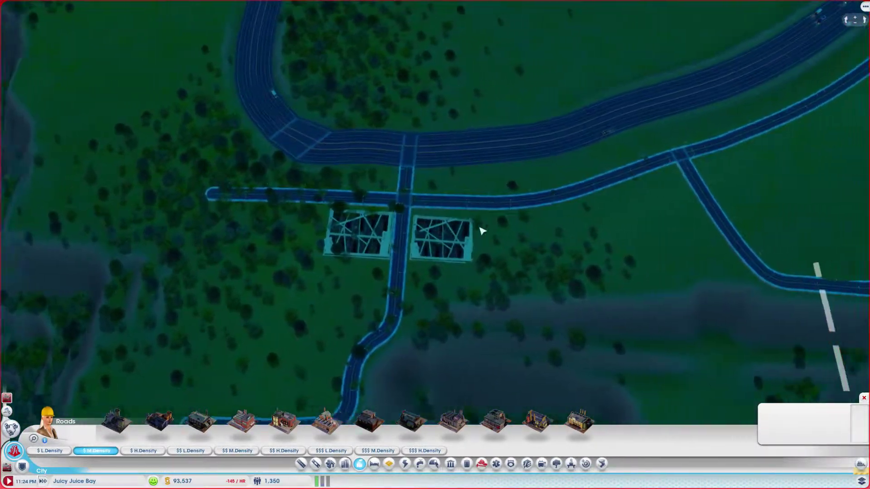
scroll(476, 243, "down", 3)
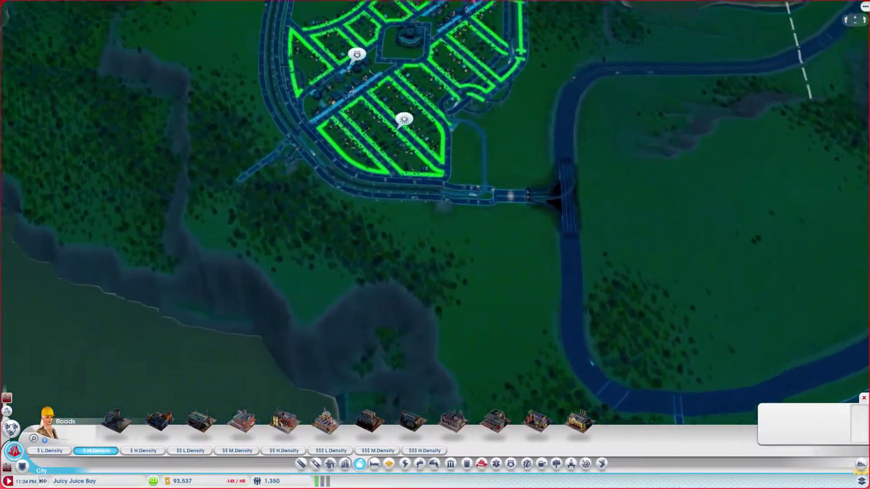
Step: Orbit, tilt and zoom onto the highway ramp interchange beside the residential blocks
key("Up")
left_click_drag(486, 276, 405, 284)
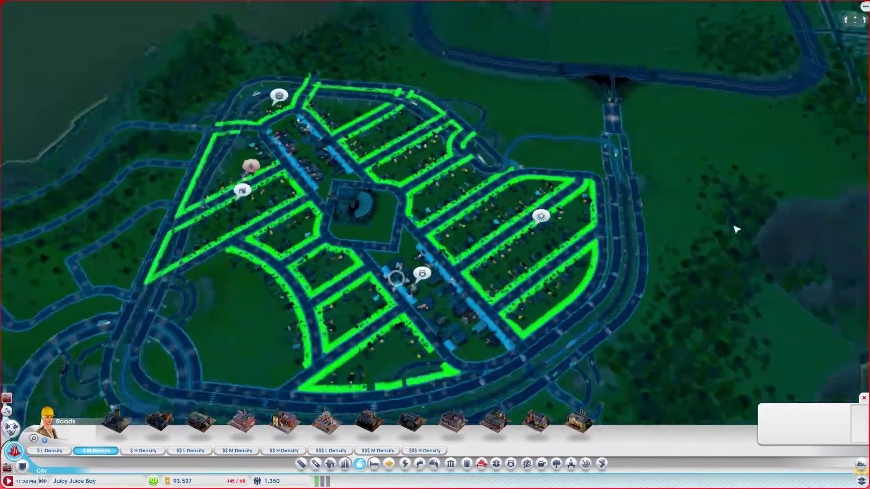
scroll(442, 315, "up", 3)
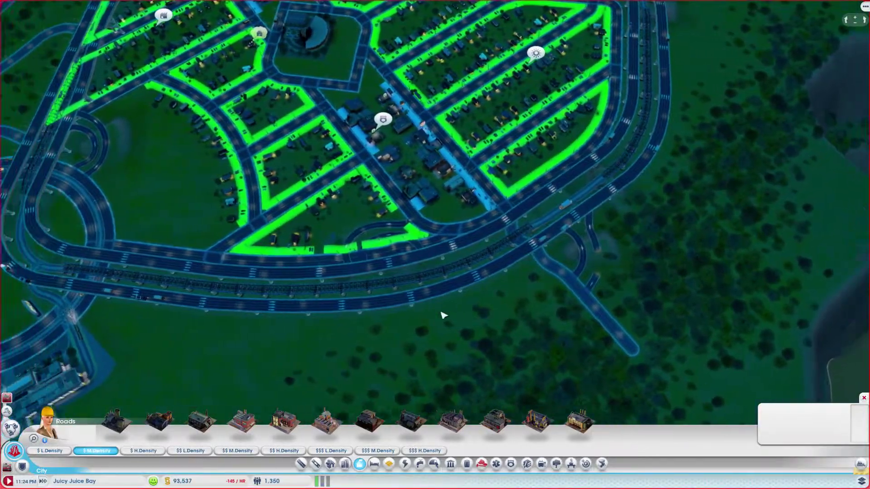
scroll(442, 315, "up", 3)
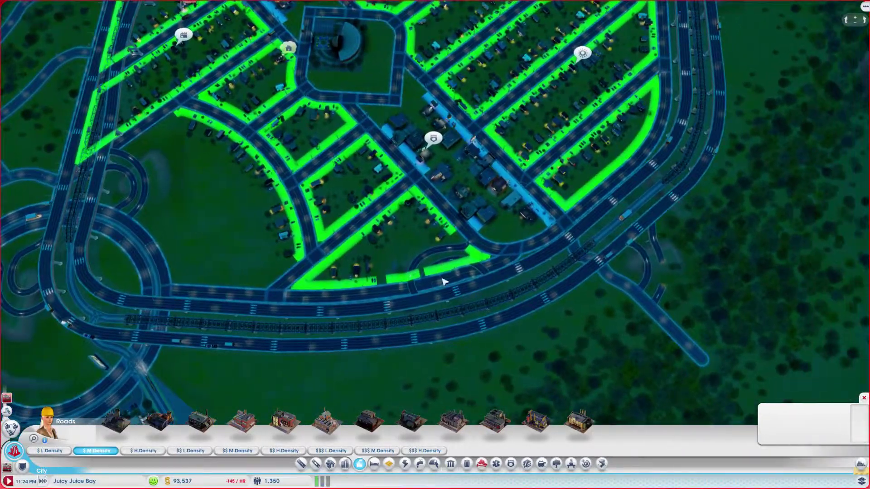
left_click_drag(442, 282, 749, 54)
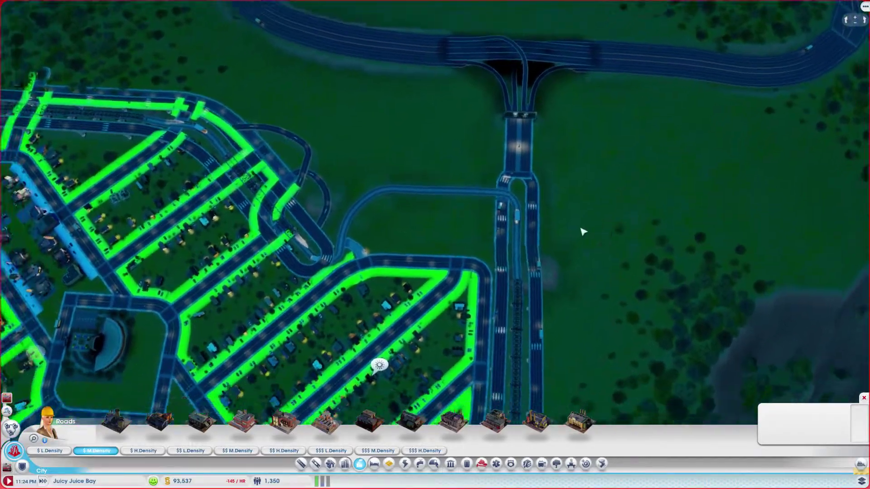
mouse_move(582, 232)
left_mouse_down()
mouse_move(617, 252)
mouse_move(579, 255)
left_mouse_up()
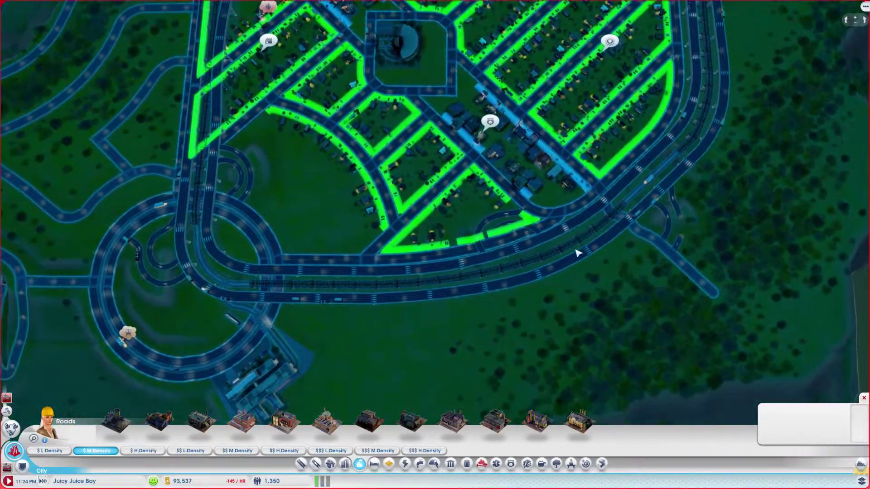
left_click_drag(530, 268, 574, 303)
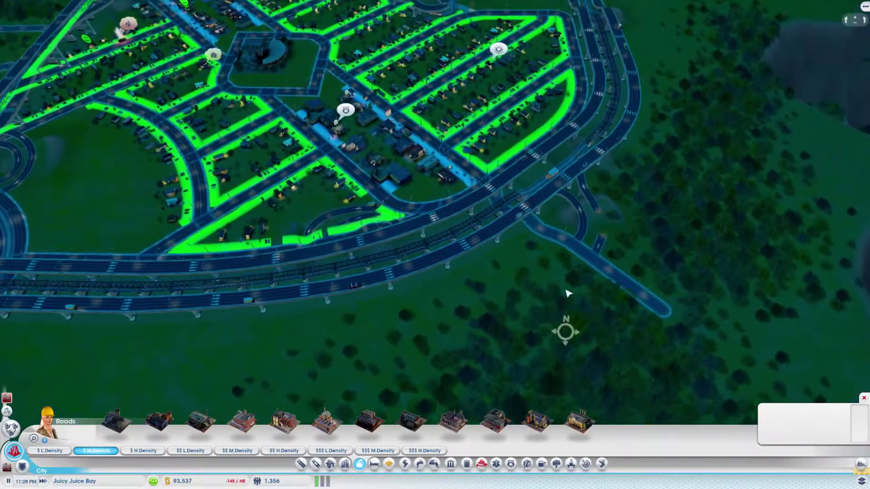
left_click_drag(642, 257, 626, 253)
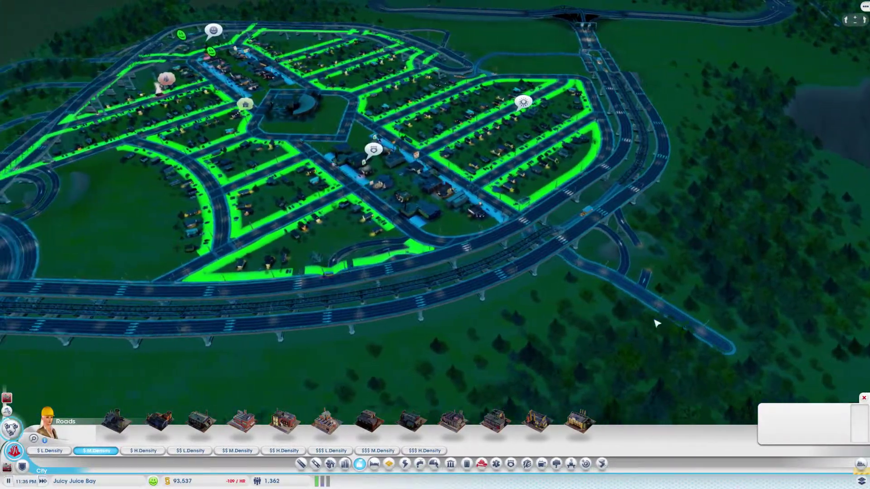
left_click_drag(657, 320, 583, 320)
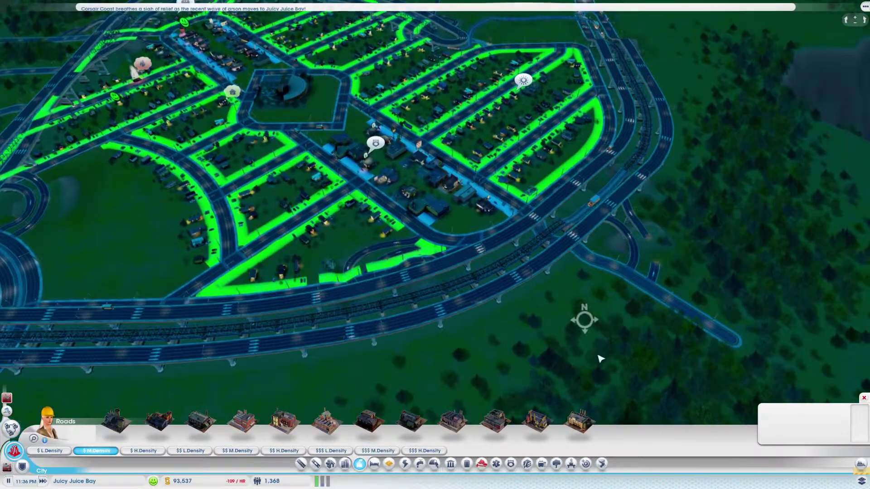
scroll(541, 293, "up", 3)
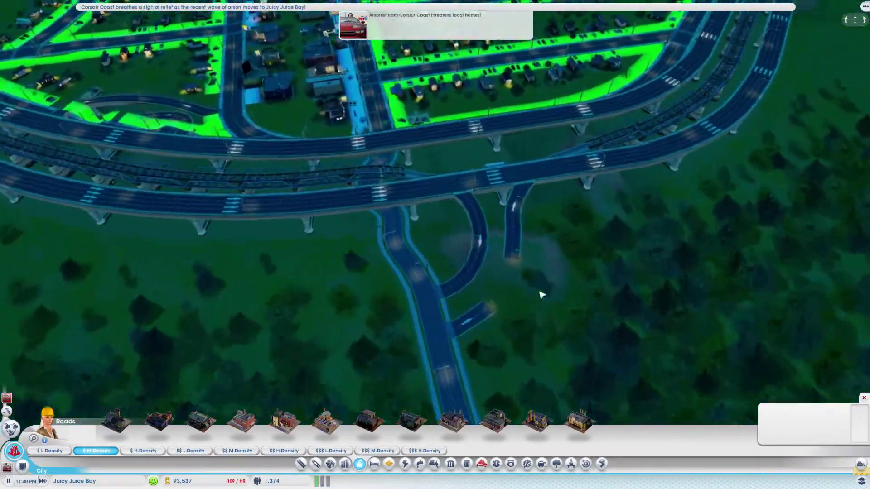
mouse_move(600, 277)
left_mouse_down()
mouse_move(403, 294)
mouse_move(305, 272)
left_mouse_up()
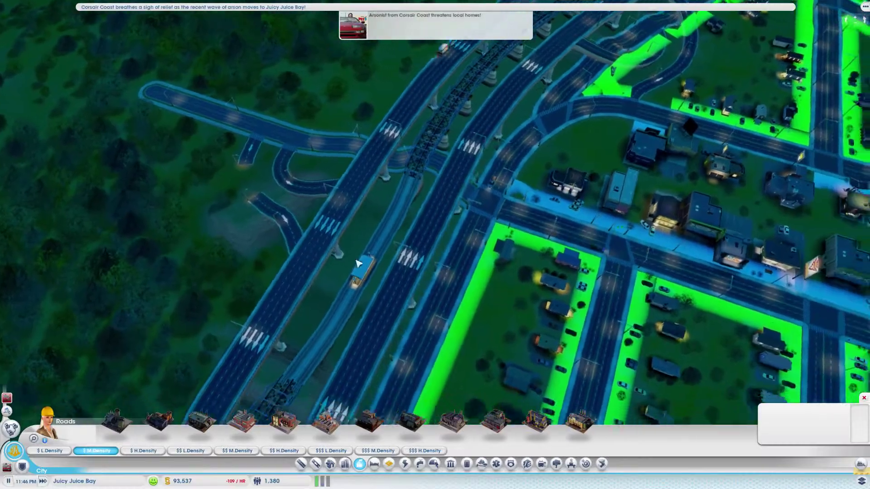
left_click_drag(358, 264, 398, 201)
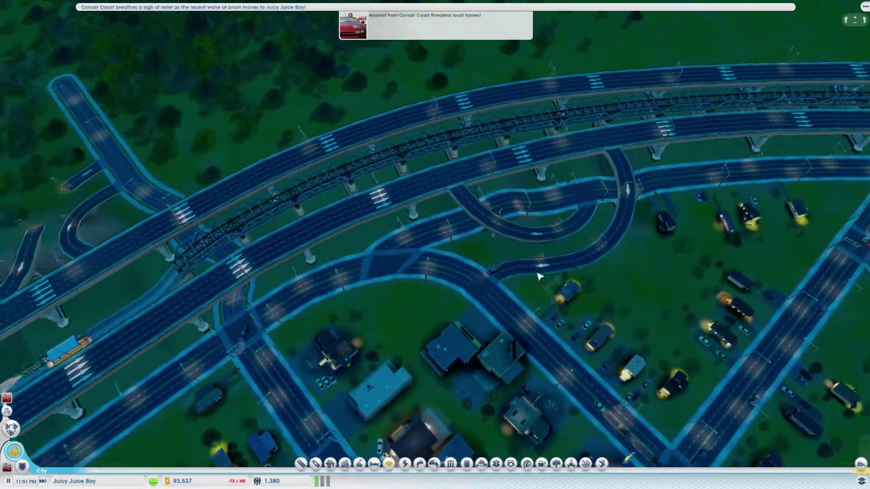
mouse_move(539, 274)
left_mouse_down()
mouse_move(558, 361)
mouse_move(496, 345)
left_mouse_up()
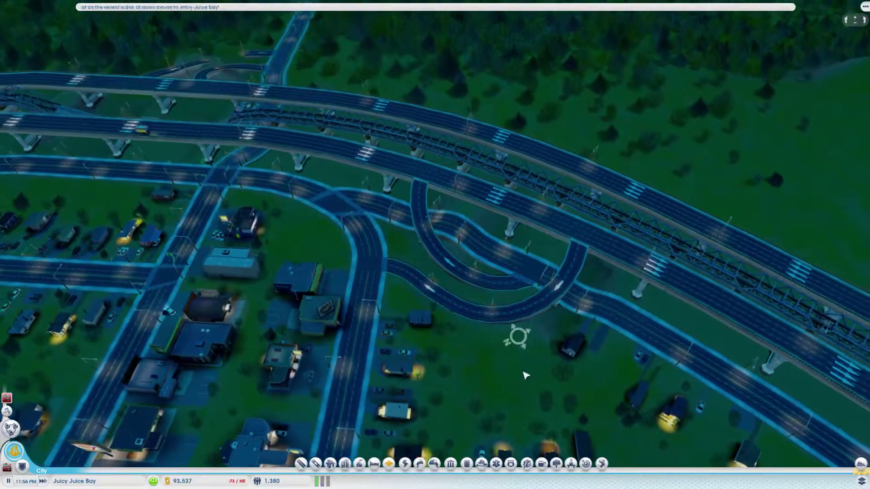
scroll(476, 305, "down", 5)
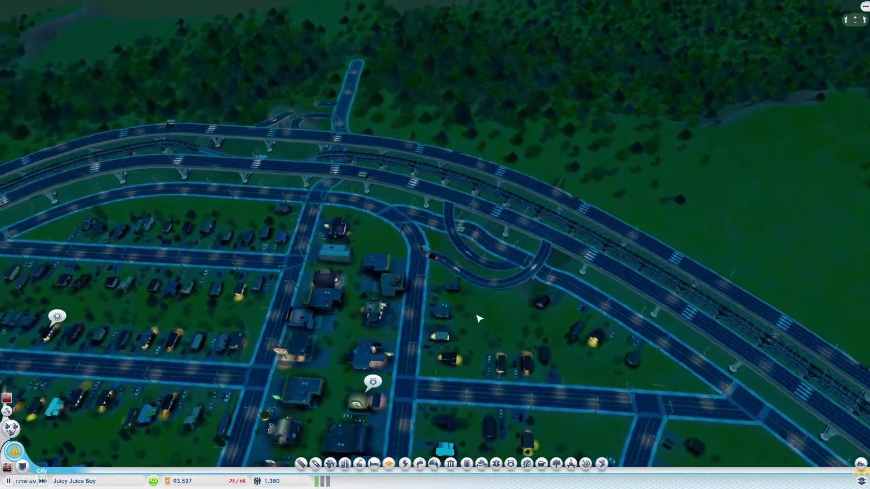
scroll(435, 292, "up", 3)
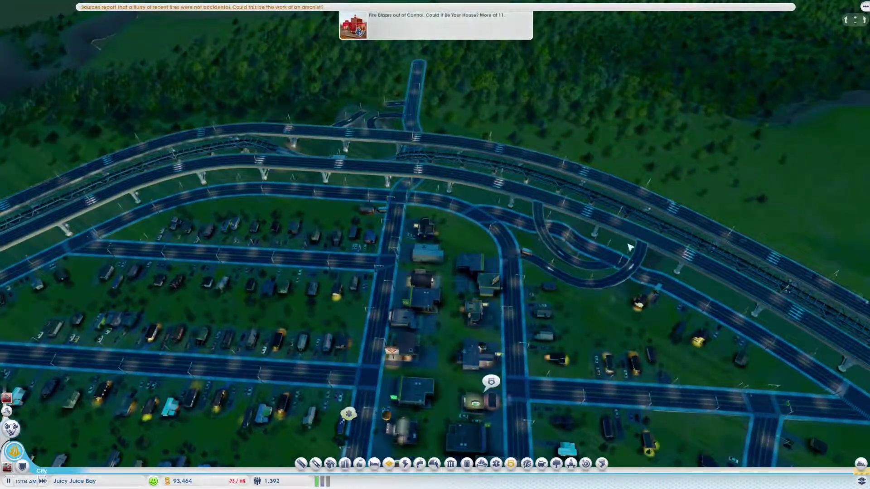
left_click_drag(629, 248, 631, 261)
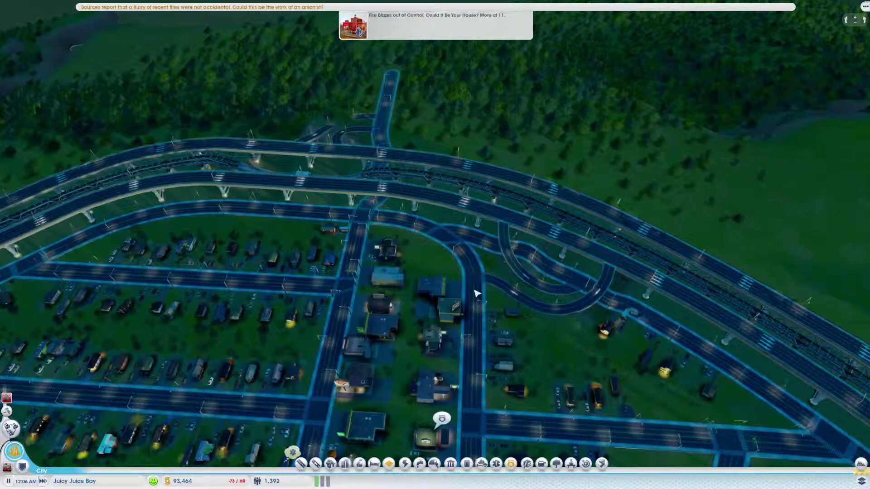
mouse_move(475, 294)
left_mouse_down()
mouse_move(517, 321)
mouse_move(505, 275)
mouse_move(481, 412)
mouse_move(487, 367)
mouse_move(472, 355)
mouse_move(499, 355)
mouse_move(411, 323)
mouse_move(480, 276)
mouse_move(418, 265)
mouse_move(501, 342)
mouse_move(696, 339)
mouse_move(514, 355)
mouse_move(461, 375)
left_mouse_up()
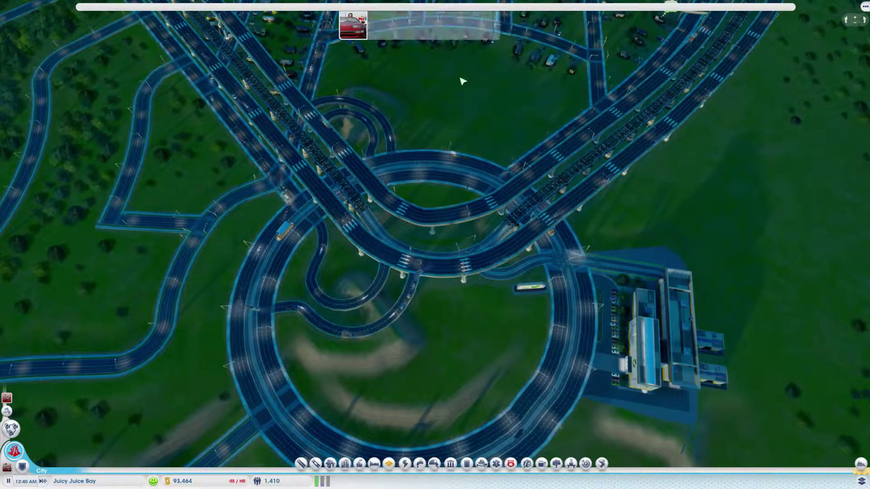
scroll(460, 81, "down", 3)
scroll(442, 138, "down", 2)
scroll(431, 154, "down", 1)
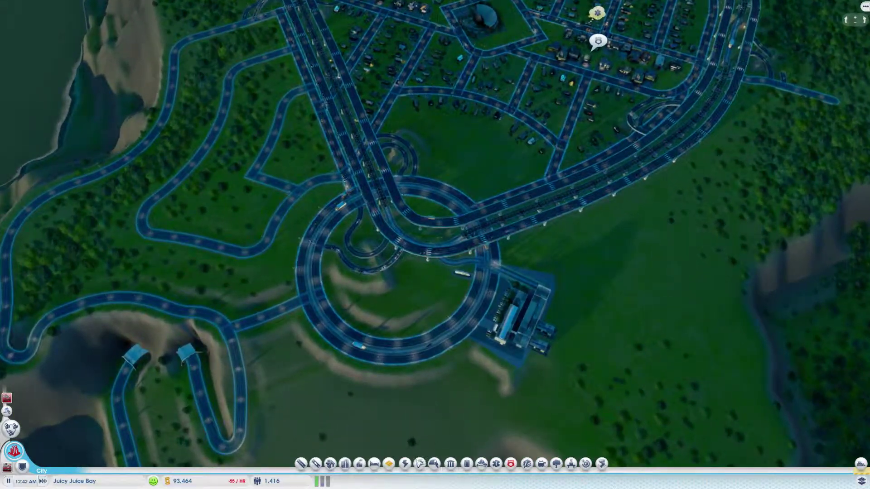
Step: Cycle through the Water, Power and Sewage data maps, finishing on the Police crime map
left_click(420, 464)
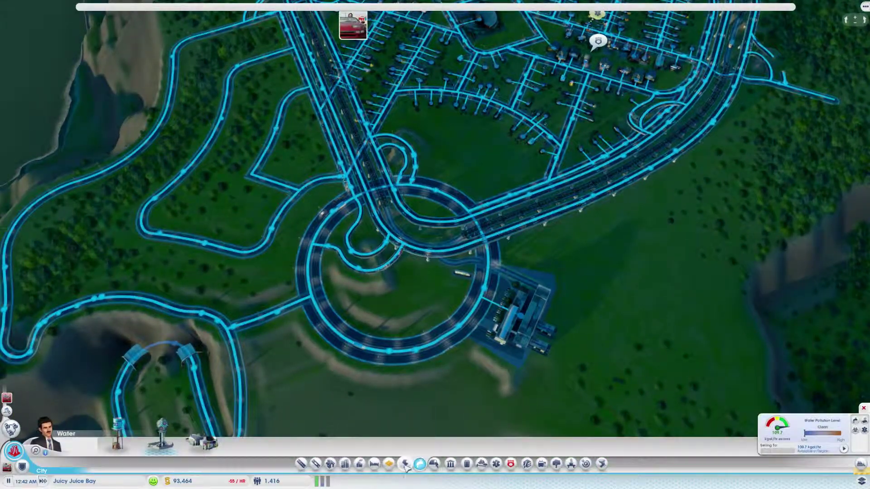
left_click(405, 464)
left_click(434, 464)
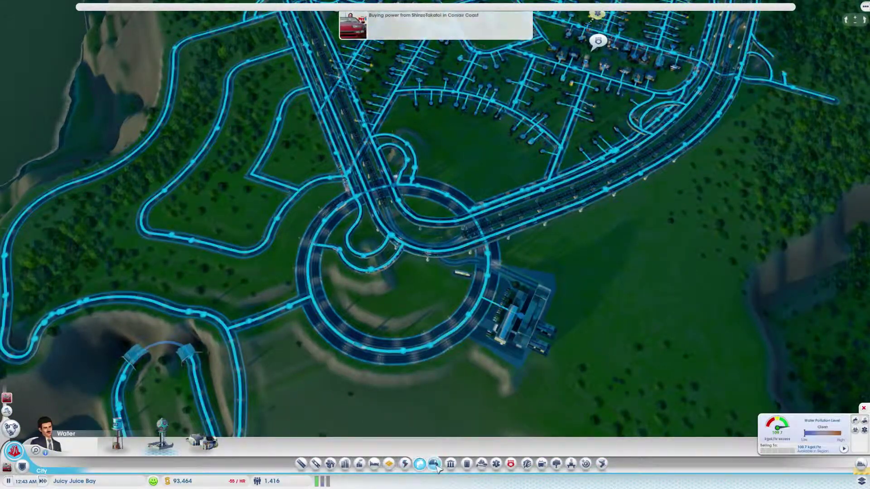
left_click(511, 465)
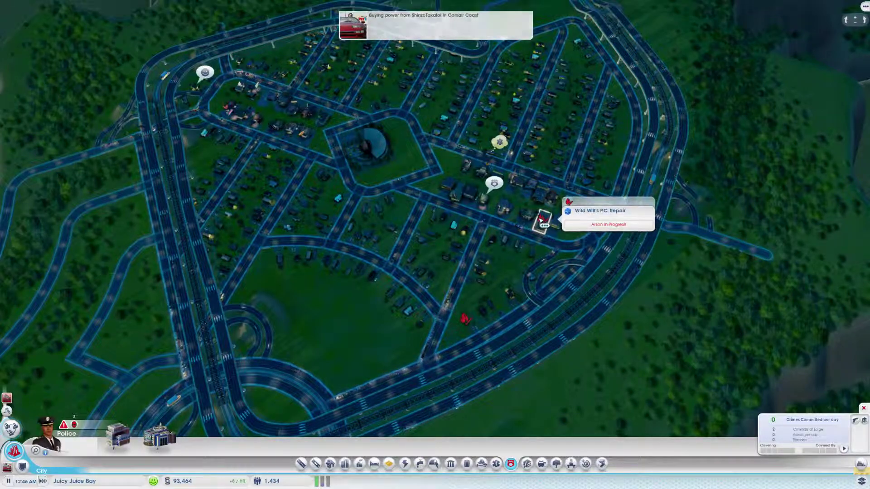
scroll(451, 259, "down", 2)
scroll(453, 245, "up", 3)
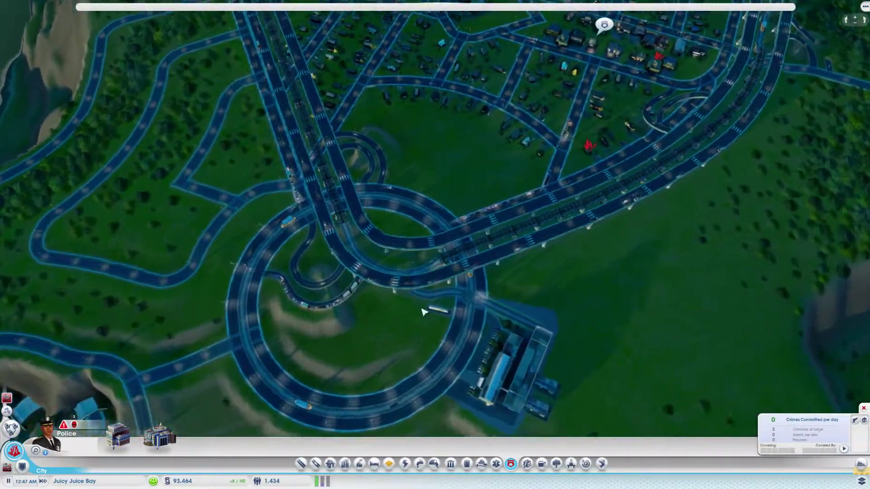
scroll(424, 307, "up", 2)
Step: Orbit and pan past the interchange and central plaza to view the forest branch road
left_click_drag(437, 304, 593, 351)
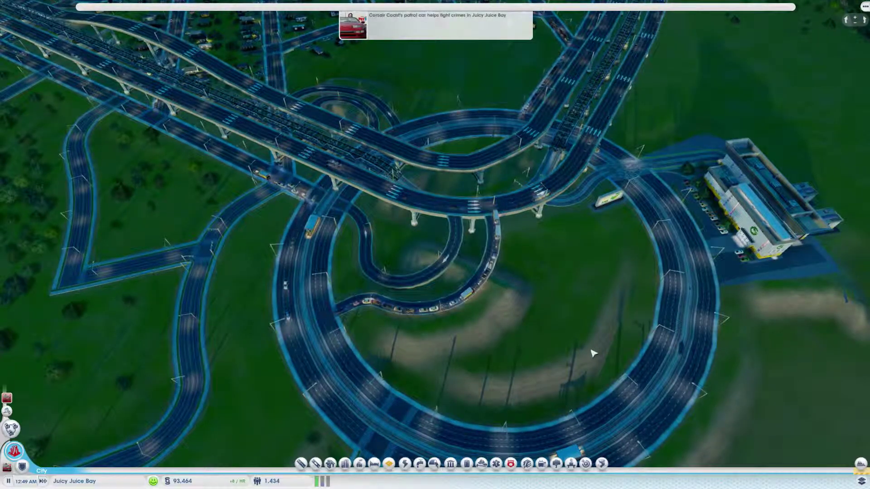
mouse_move(561, 292)
left_mouse_down()
mouse_move(386, 292)
mouse_move(455, 278)
mouse_move(435, 287)
mouse_move(524, 287)
mouse_move(373, 291)
mouse_move(460, 297)
left_mouse_up()
scroll(460, 295, "up", 2)
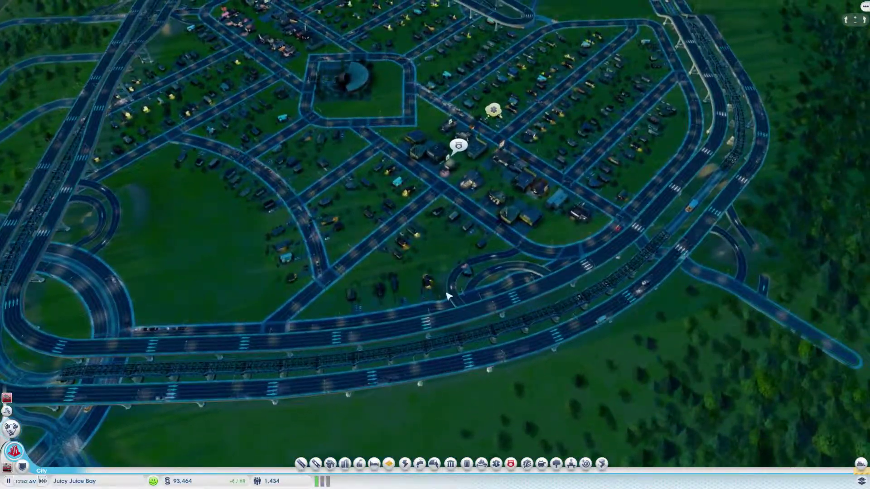
scroll(448, 295, "up", 2)
scroll(443, 299, "up", 2)
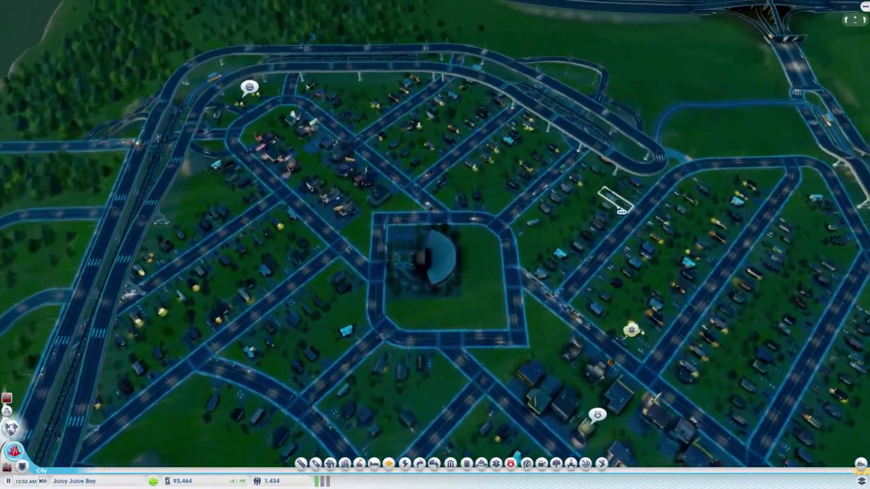
scroll(562, 291, "up", 2)
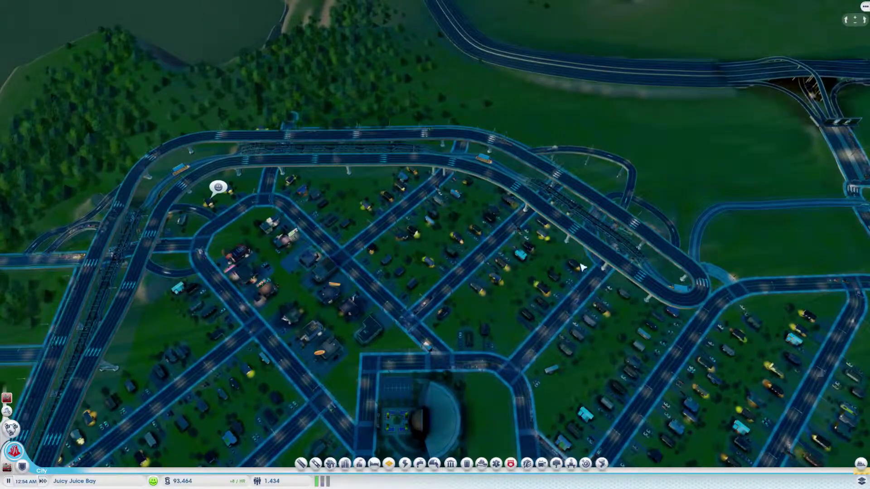
mouse_move(581, 267)
left_mouse_down()
mouse_move(349, 271)
mouse_move(295, 227)
mouse_move(281, 165)
mouse_move(280, 174)
mouse_move(521, 385)
mouse_move(326, 352)
mouse_move(334, 351)
mouse_move(237, 235)
left_mouse_up()
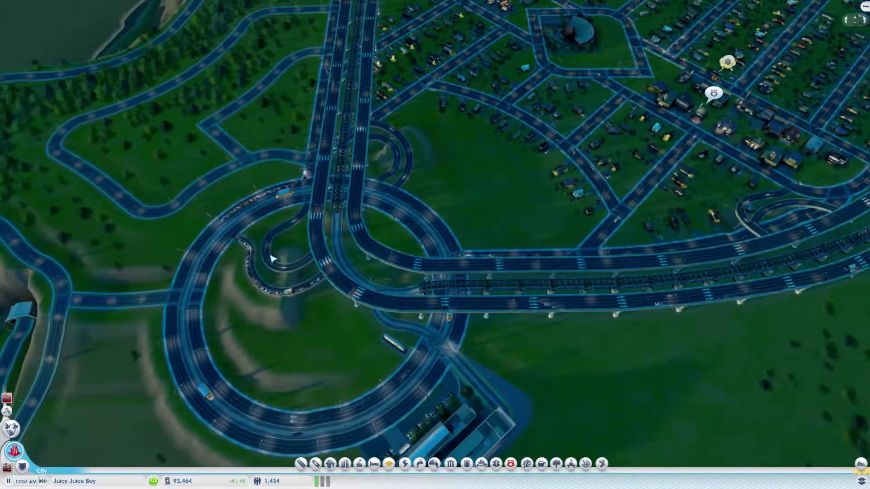
left_click_drag(271, 259, 392, 300)
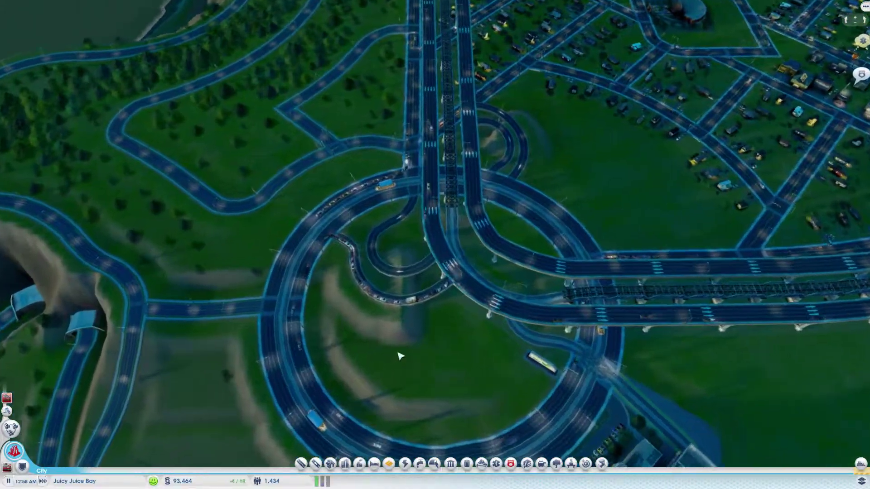
scroll(400, 356, "up", 2)
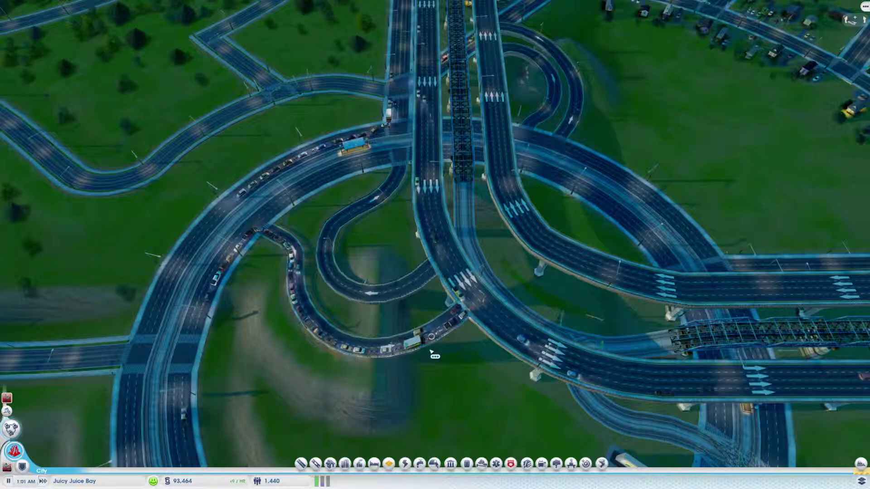
key("Down")
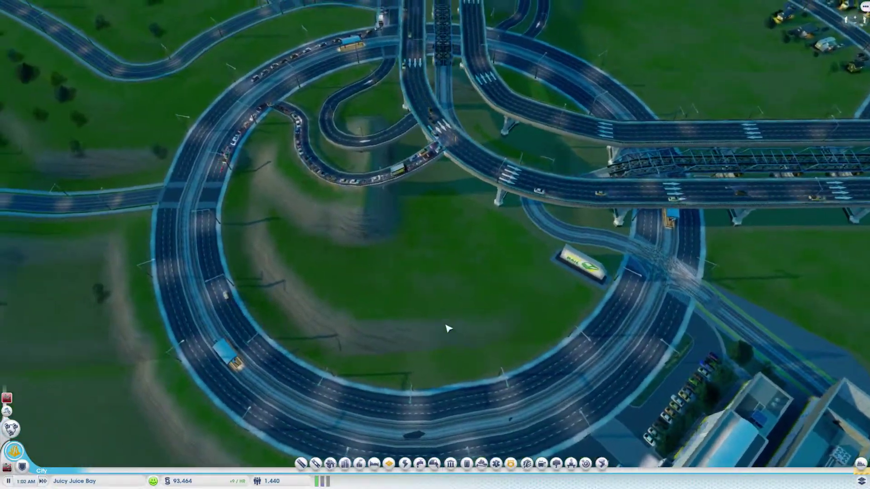
scroll(447, 330, "down", 2)
scroll(336, 161, "up", 3)
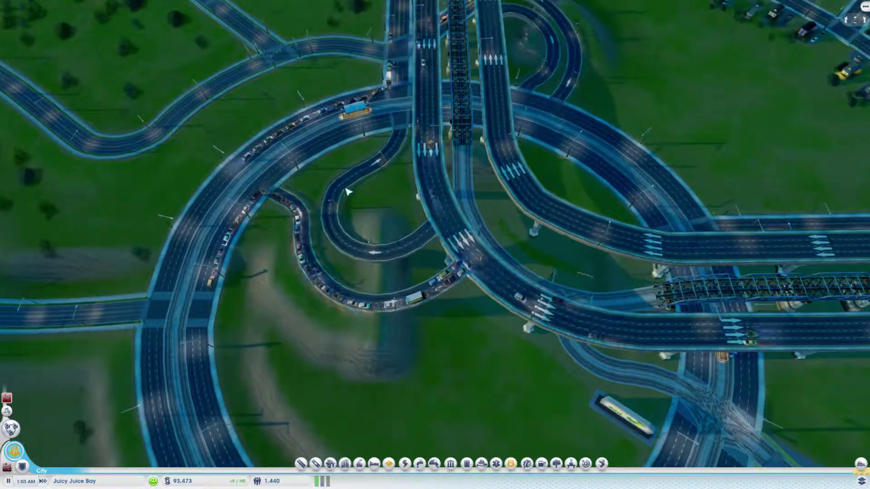
key("Right")
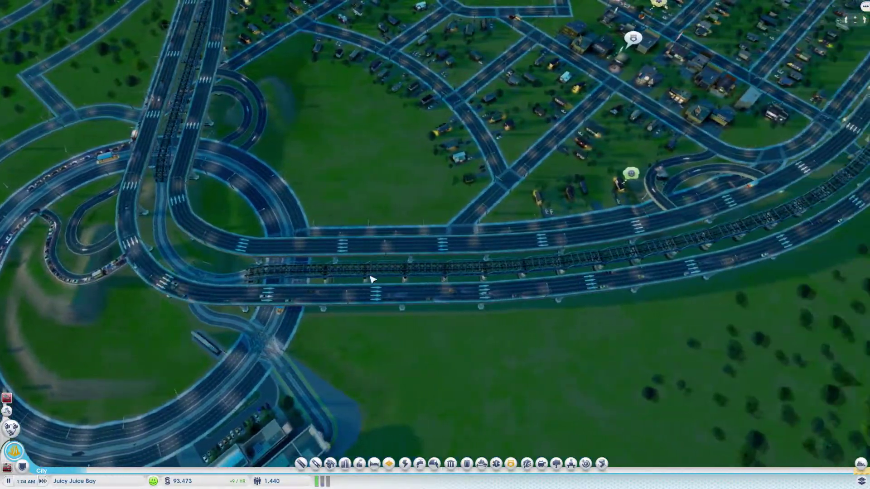
key("e")
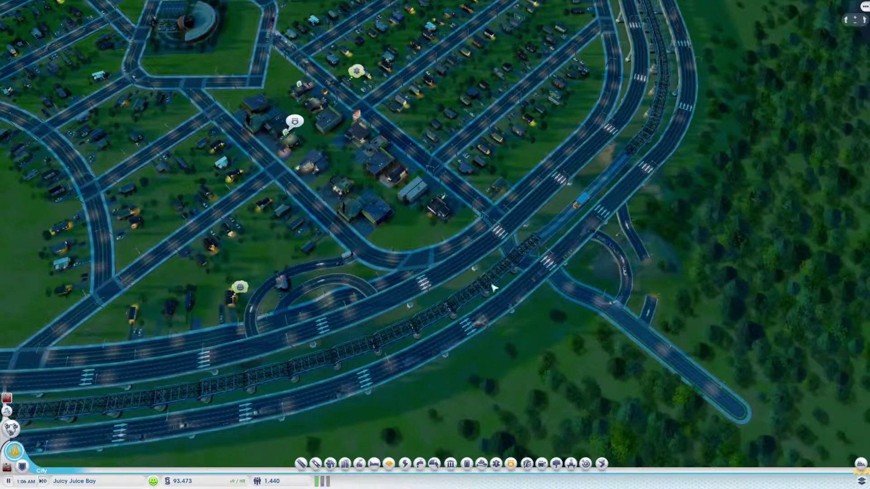
scroll(494, 289, "up", 5)
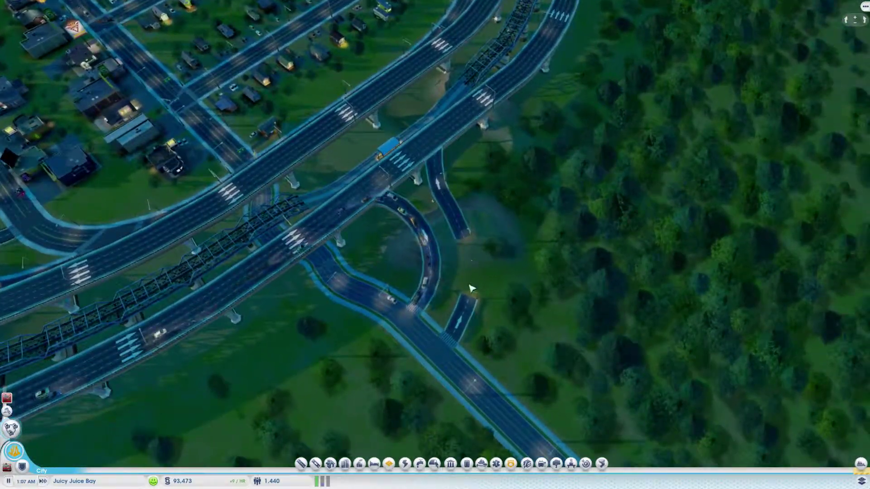
scroll(472, 289, "down", 5)
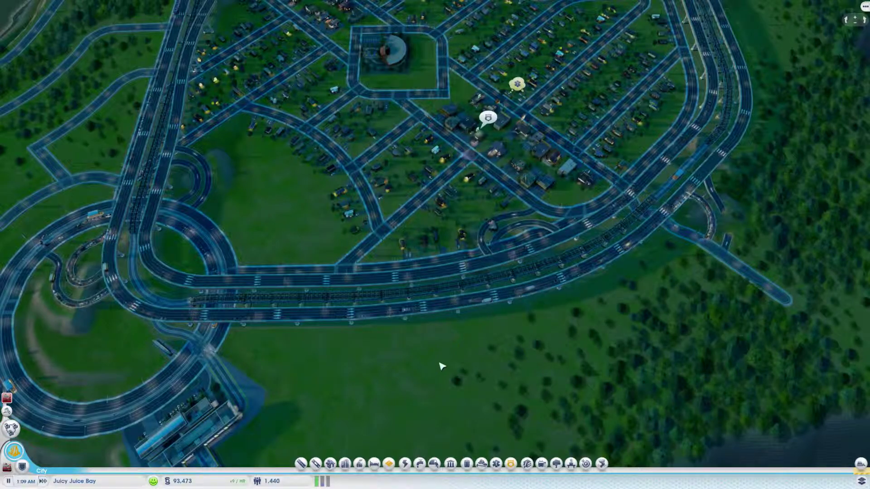
key("e")
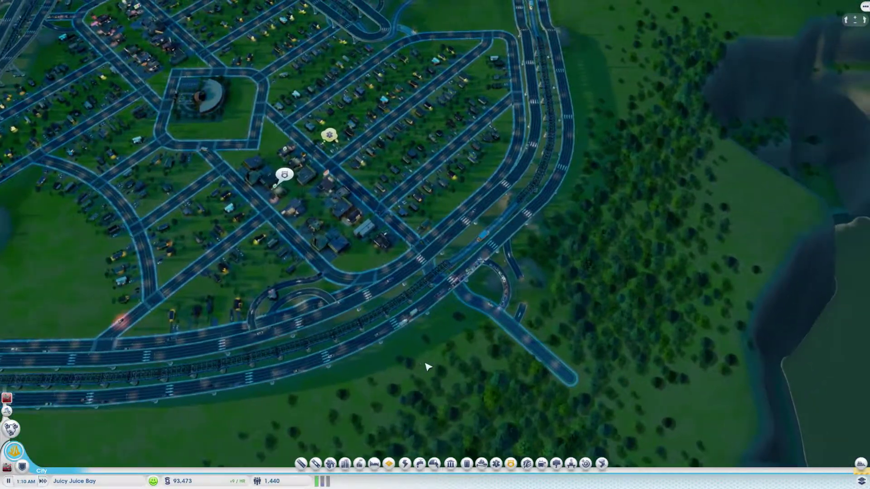
scroll(426, 367, "up", 5)
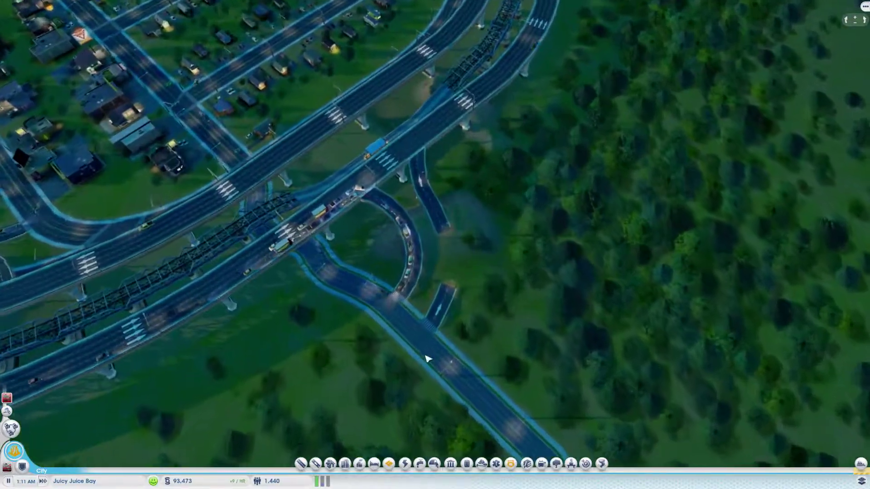
scroll(426, 360, "down", 2)
Step: Survey Juicy Juice Bay's residential neighbourhood from tilted and top-down angles, then show Waste Disposal options
key("e")
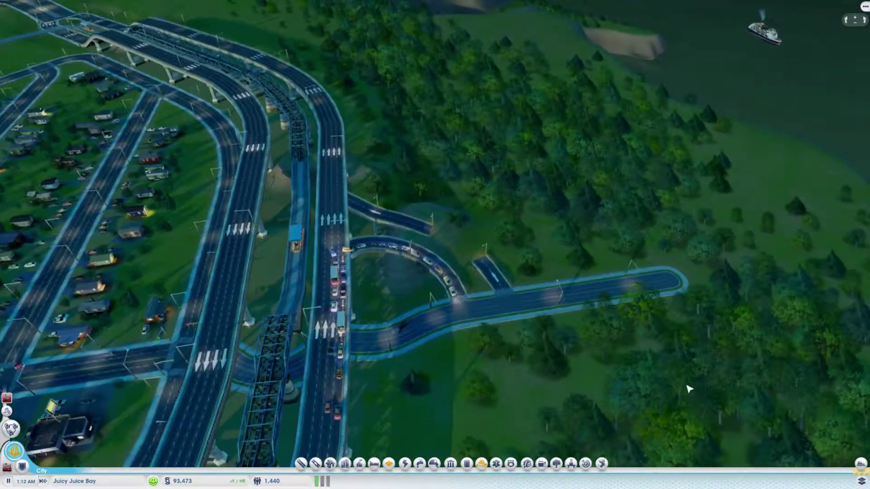
scroll(437, 407, "down", 3)
scroll(443, 411, "down", 3)
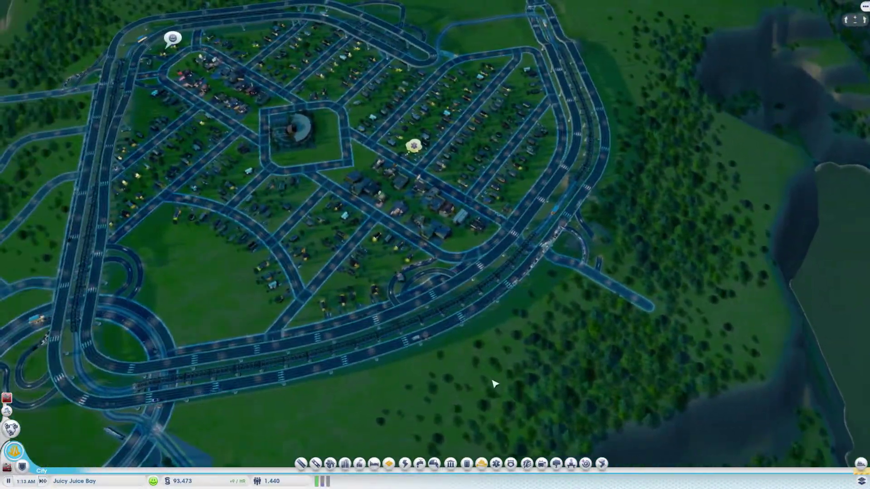
left_click_drag(494, 384, 430, 439)
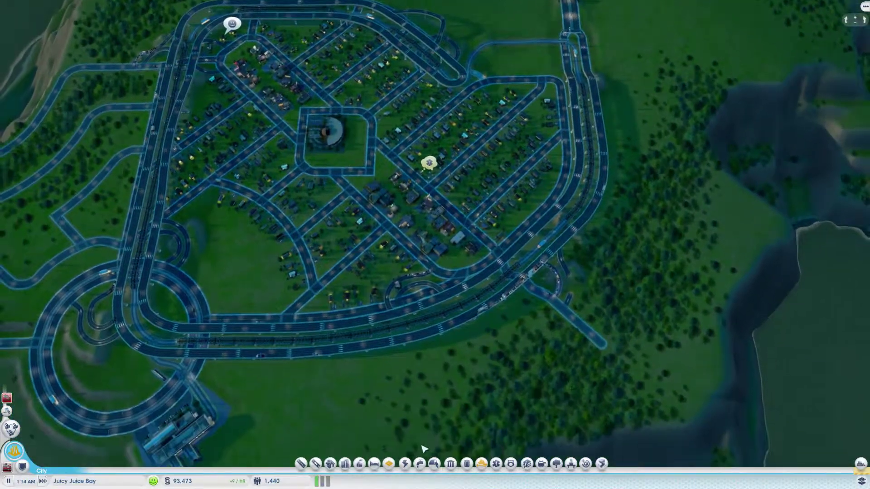
left_click_drag(459, 386, 401, 151)
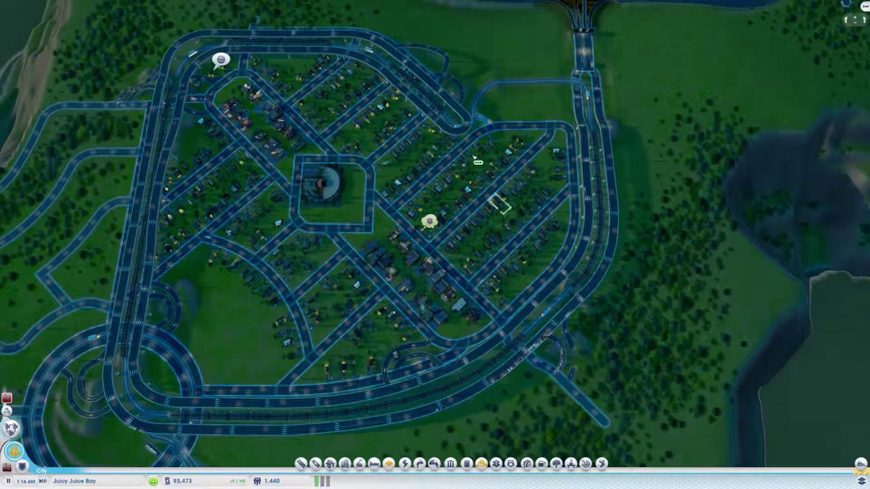
left_click_drag(496, 50, 506, 65)
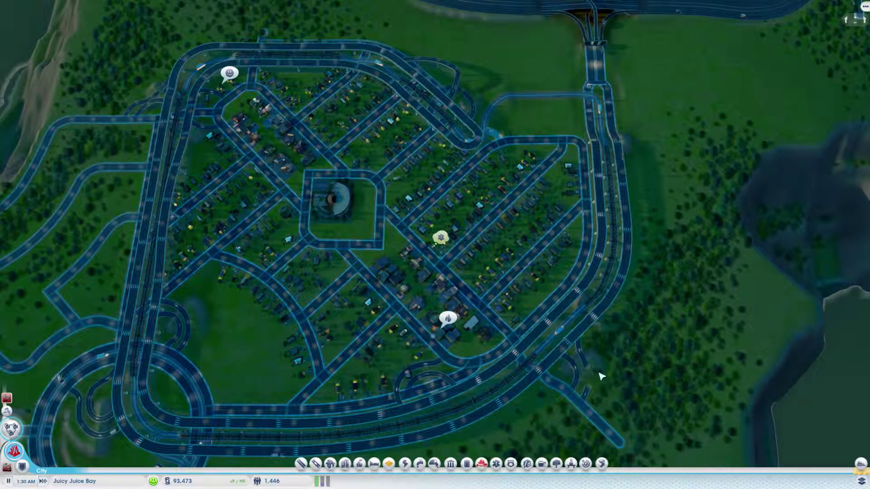
scroll(583, 387, "down", 2)
scroll(602, 357, "up", 3)
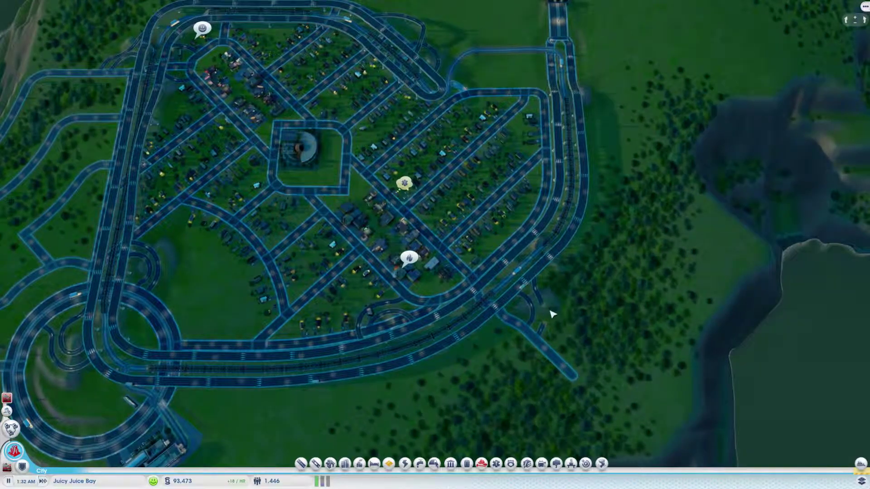
key("Left")
key("Up")
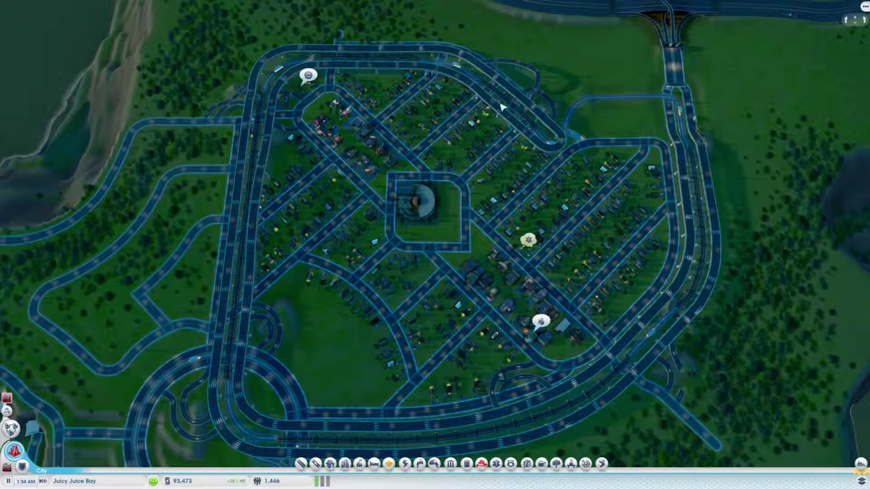
scroll(204, 334, "down", 2)
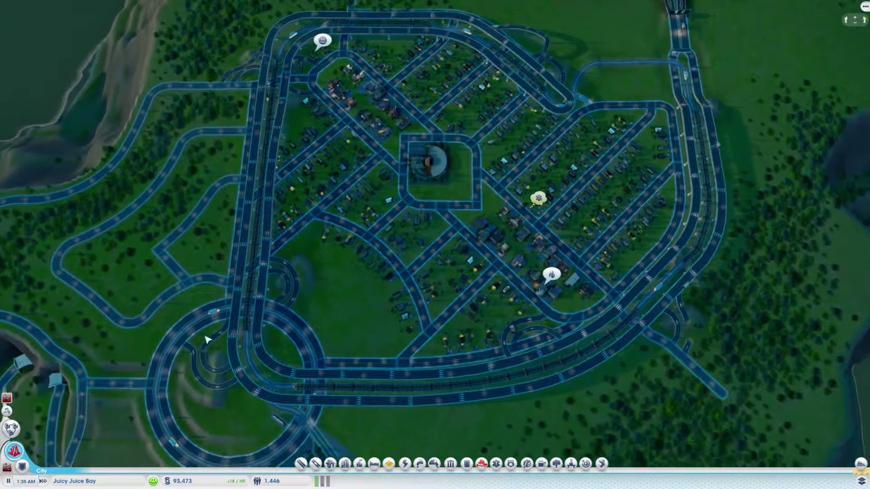
scroll(370, 310, "up", 2)
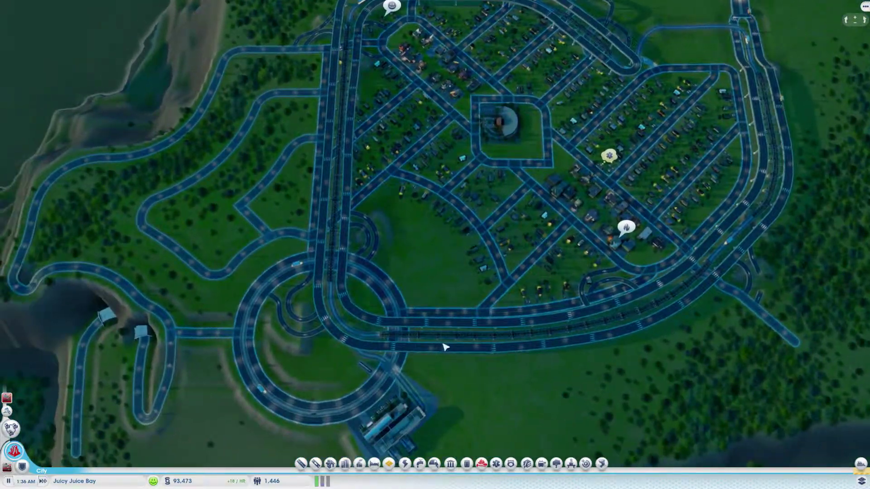
scroll(445, 347, "up", 3)
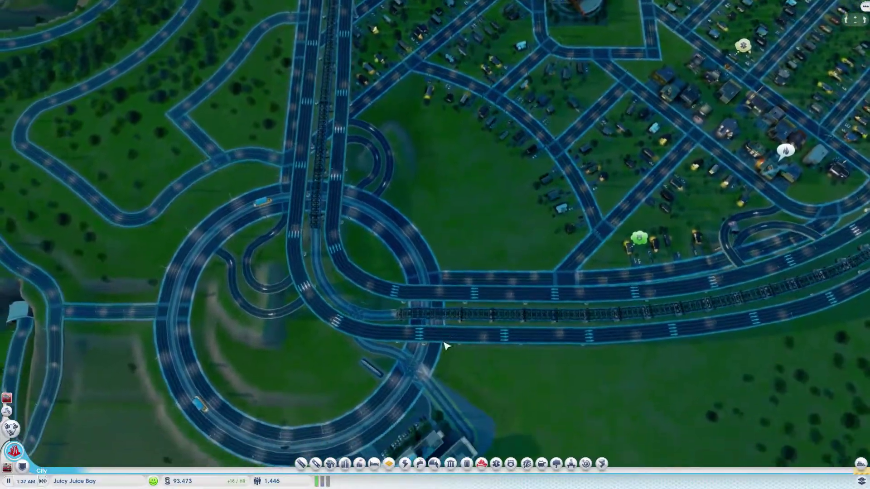
scroll(445, 347, "down", 4)
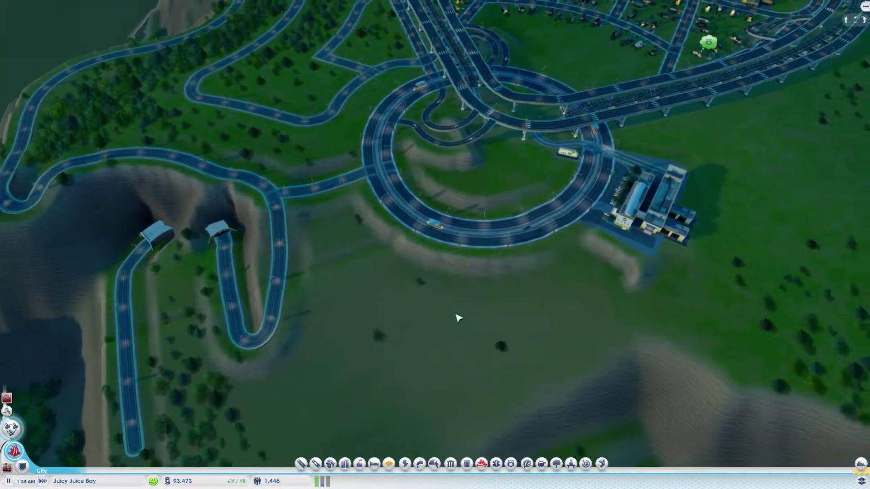
scroll(456, 313, "up", 3)
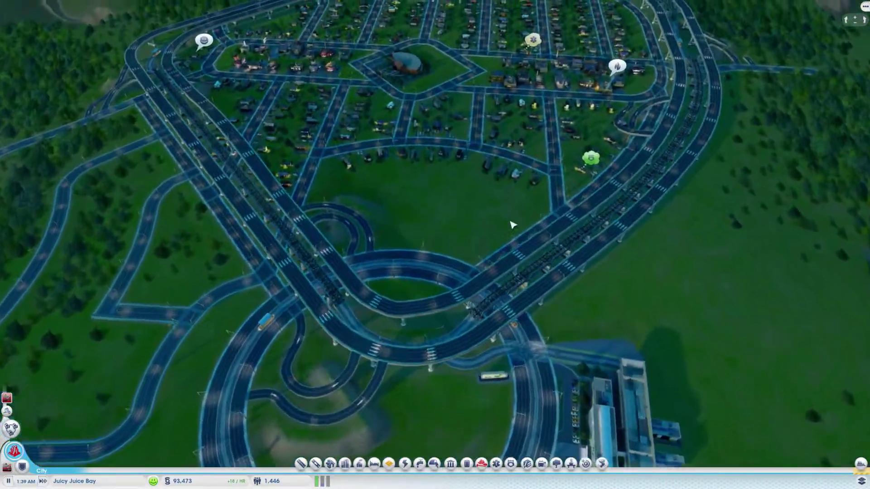
scroll(512, 225, "up", 3)
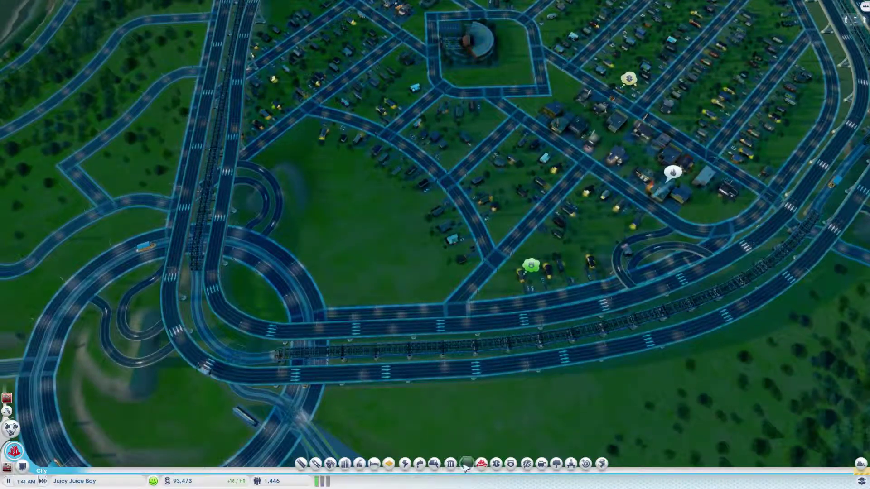
left_click(466, 463)
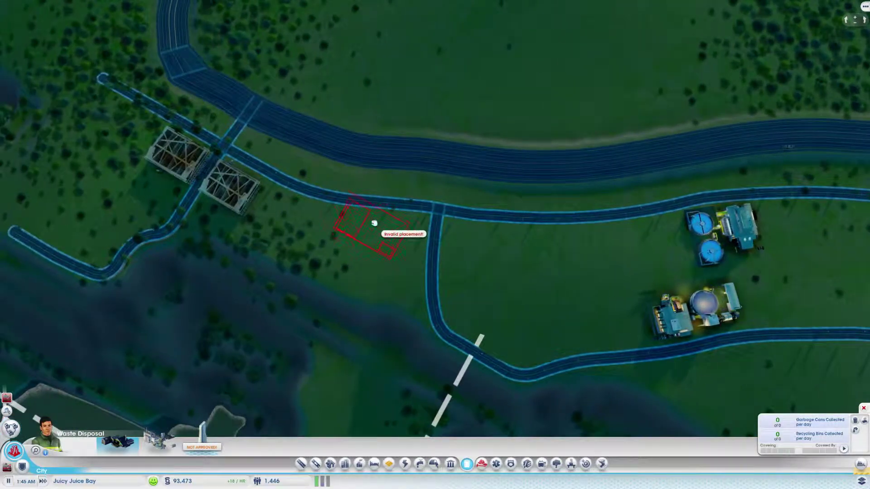
scroll(421, 277, "up", 3)
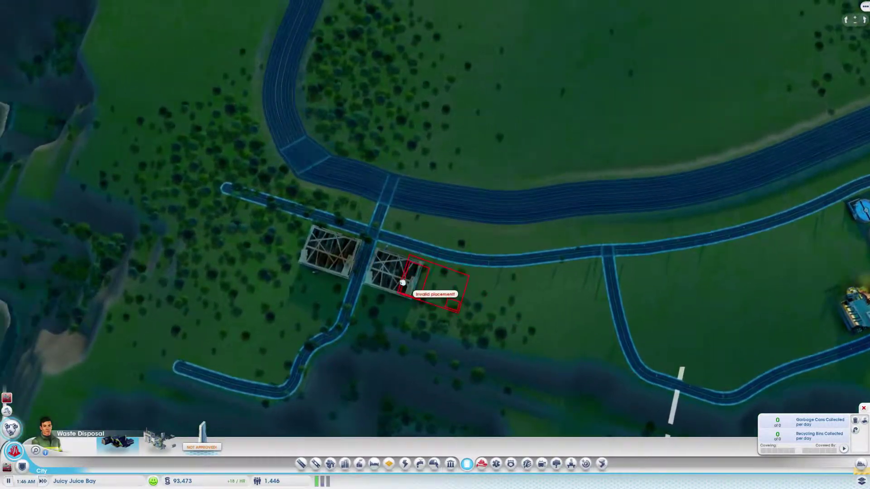
scroll(402, 283, "down", 3)
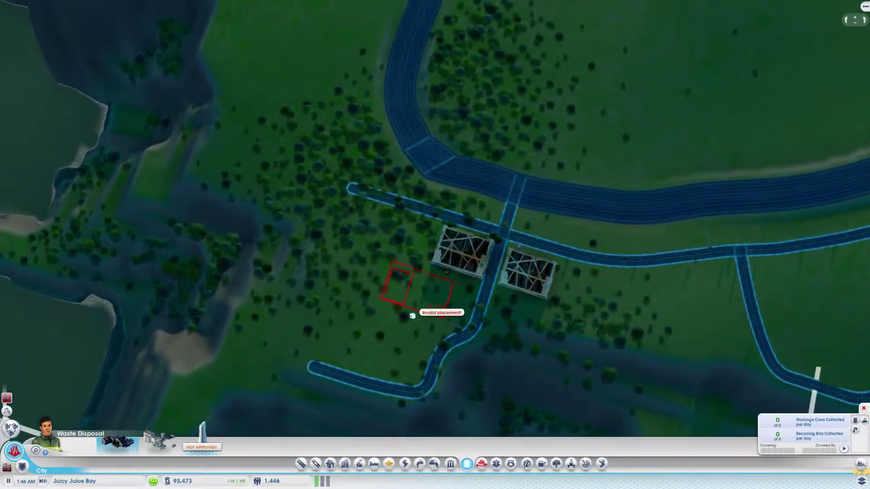
scroll(417, 306, "up", 3)
scroll(417, 305, "down", 3)
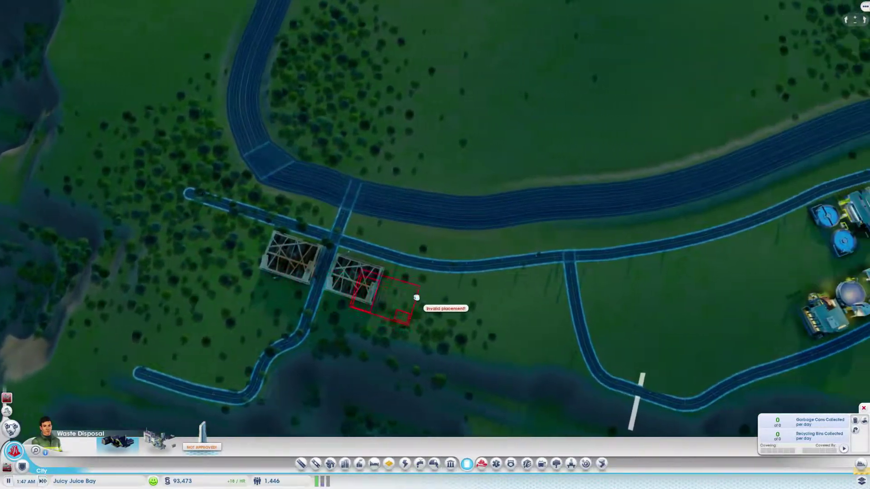
scroll(417, 287, "up", 3)
scroll(335, 287, "down", 3)
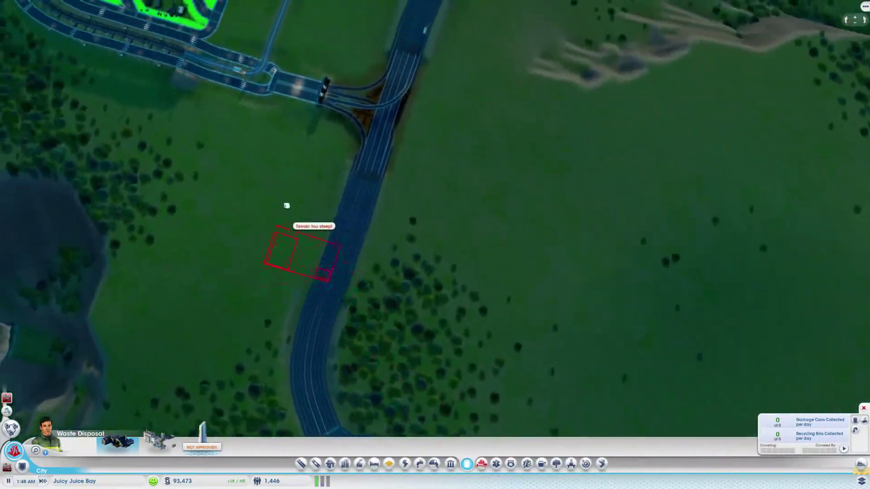
scroll(287, 202, "up", 3)
scroll(382, 303, "down", 3)
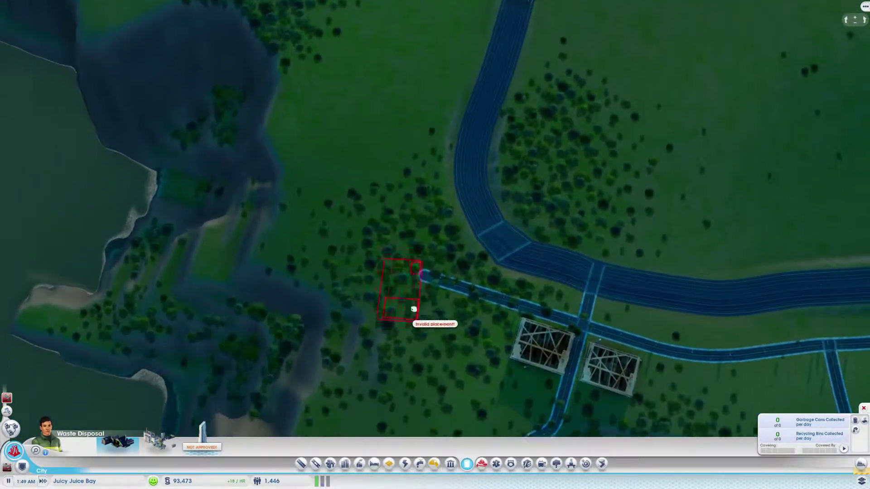
scroll(414, 305, "up", 3)
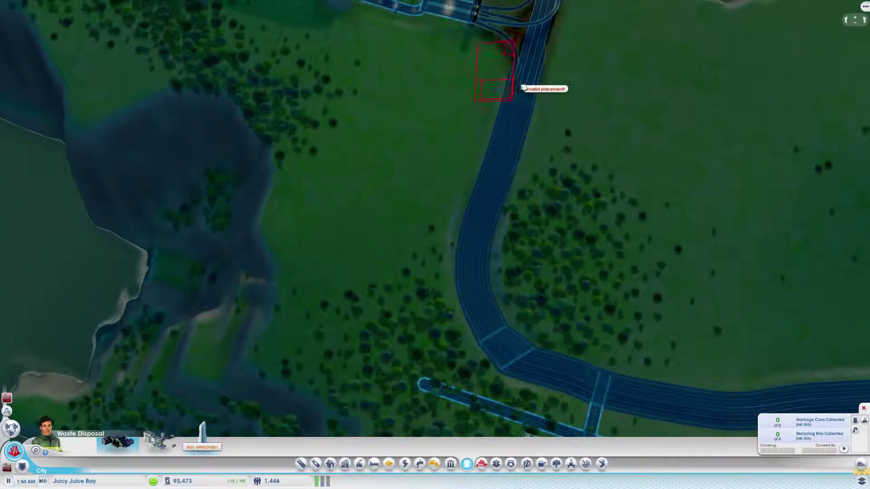
Step: Move the garbage dump footprint across the map, searching for a valid building site
key("s")
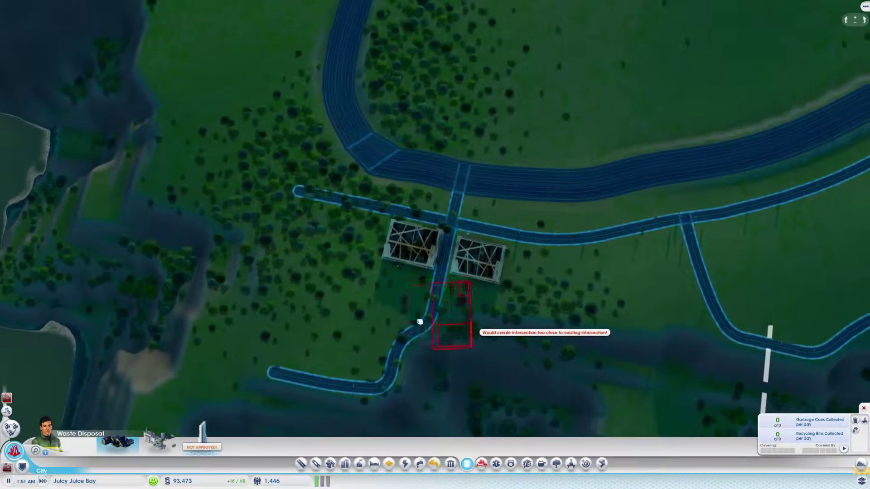
key("d")
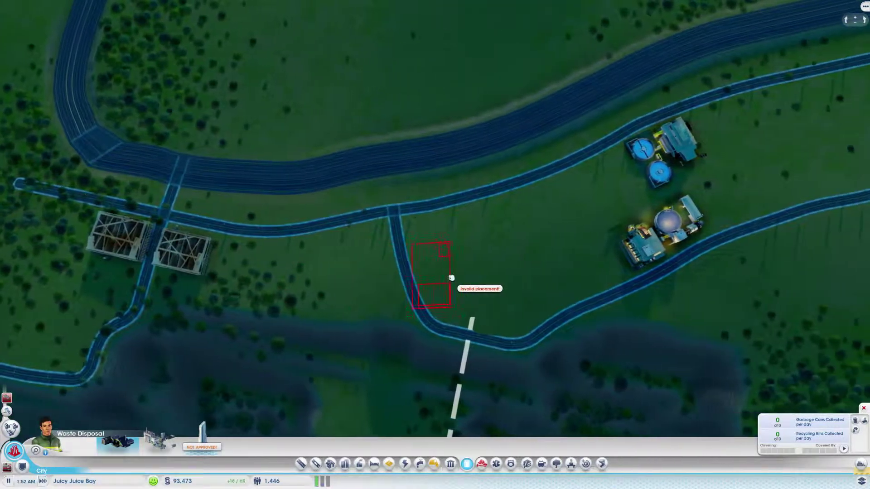
key("w")
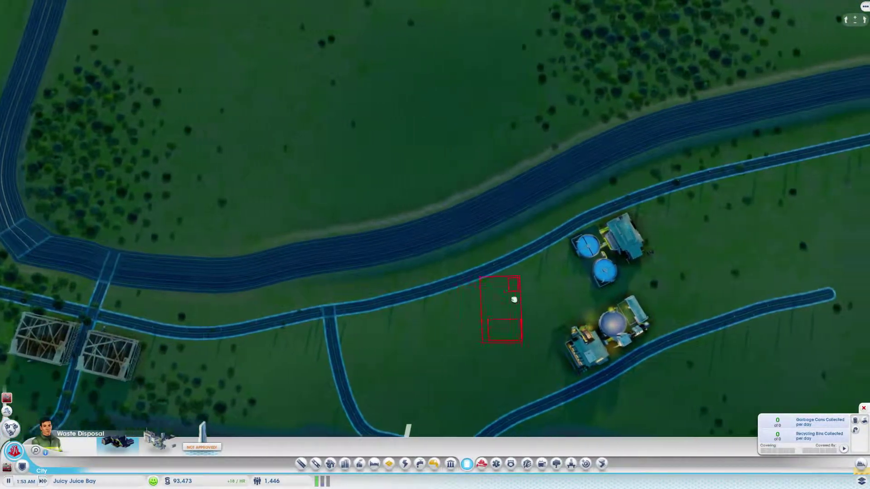
scroll(476, 288, "up", 1)
key("d")
key("s")
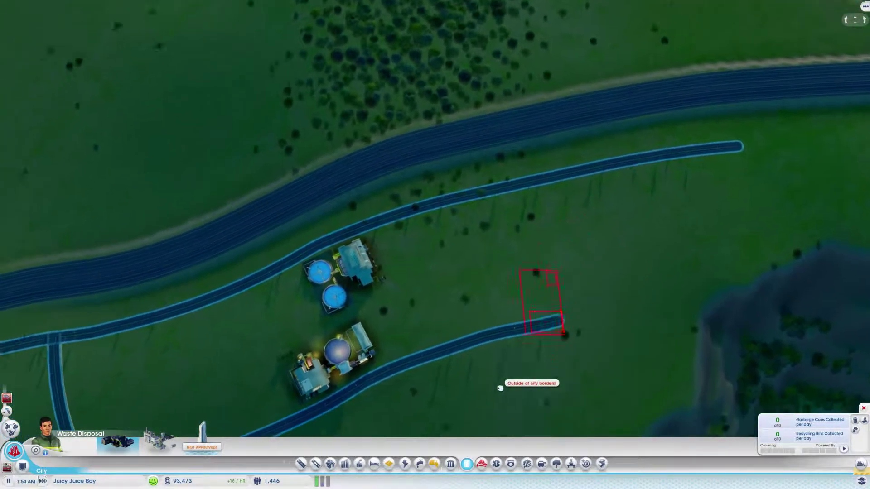
key("a")
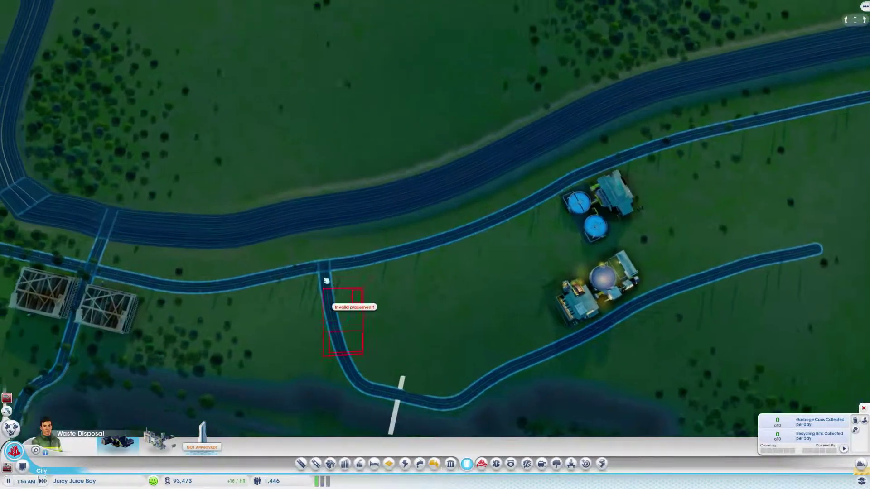
key("a")
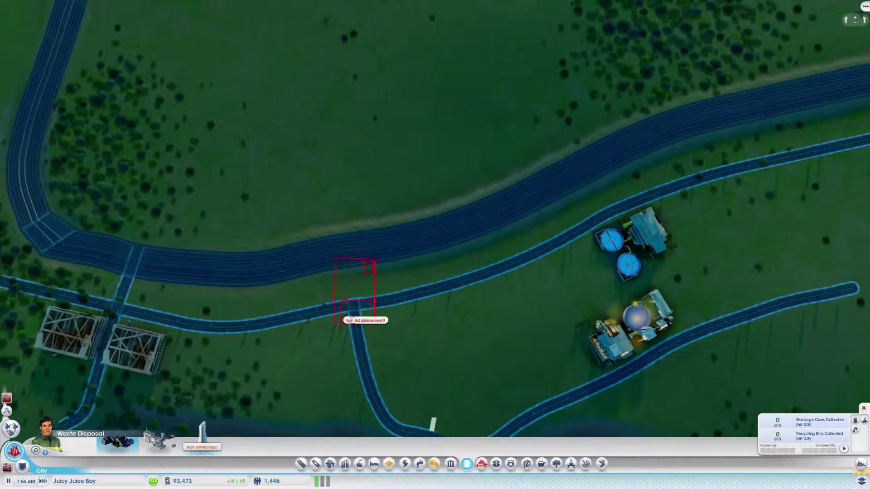
scroll(452, 340, "down", 2)
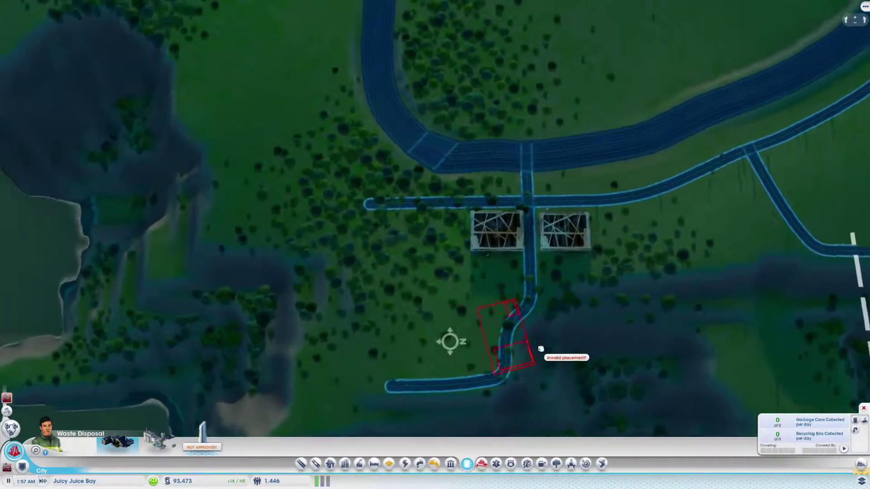
key("w")
scroll(439, 311, "up", 4)
scroll(409, 243, "down", 2)
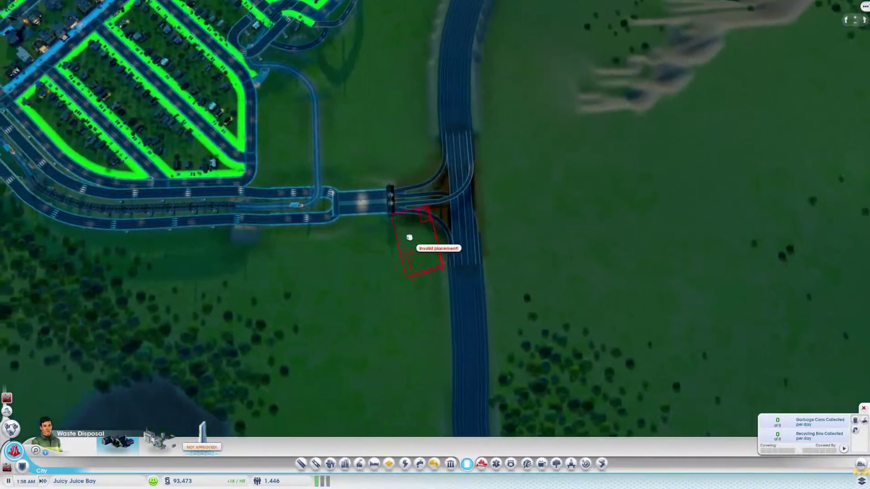
key("s")
scroll(408, 243, "down", 1)
key("d")
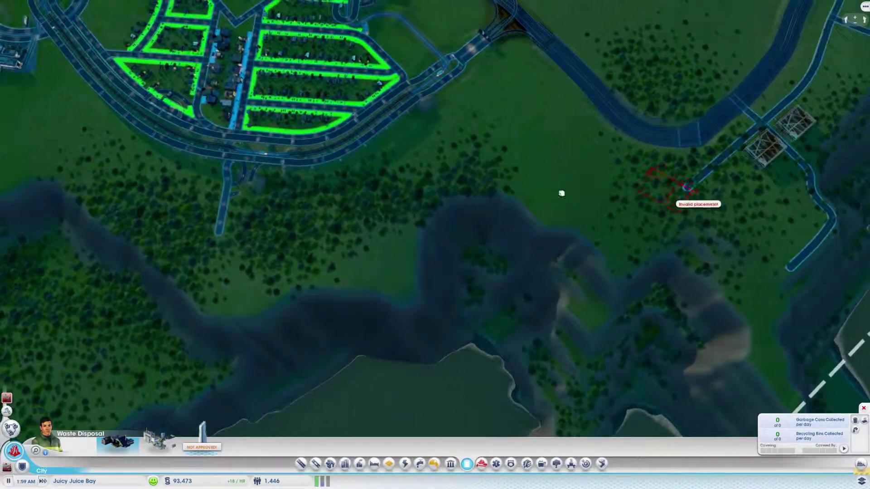
scroll(573, 175, "up", 2)
key("w")
key("d")
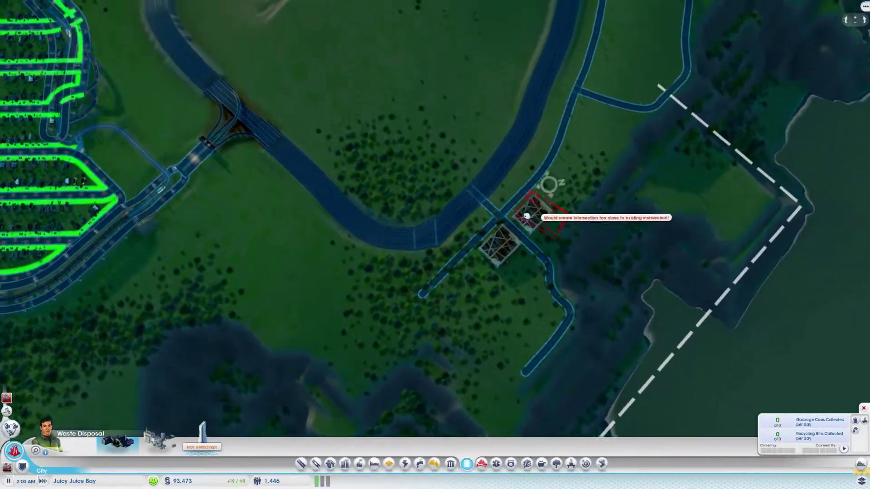
key("a")
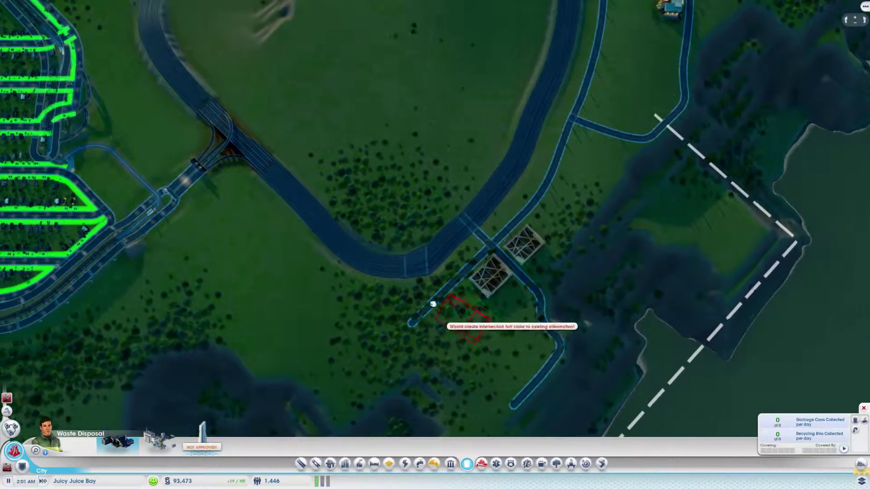
key("s")
key("a")
key("w")
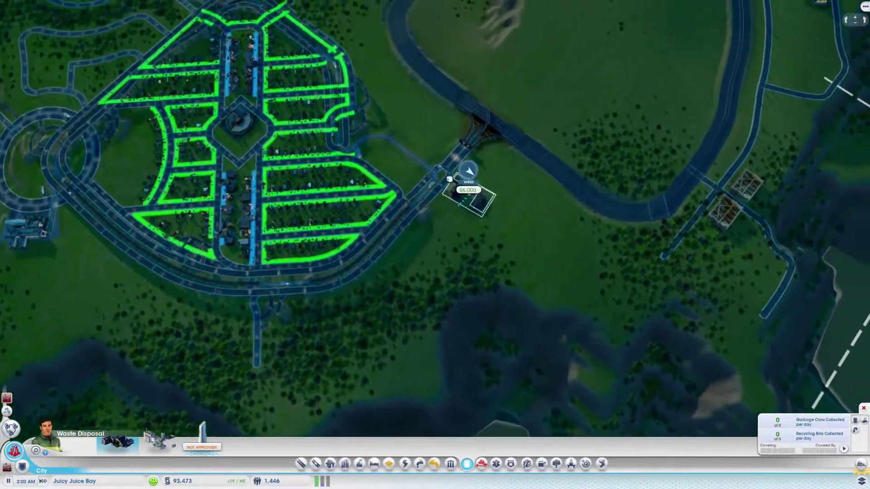
key("d")
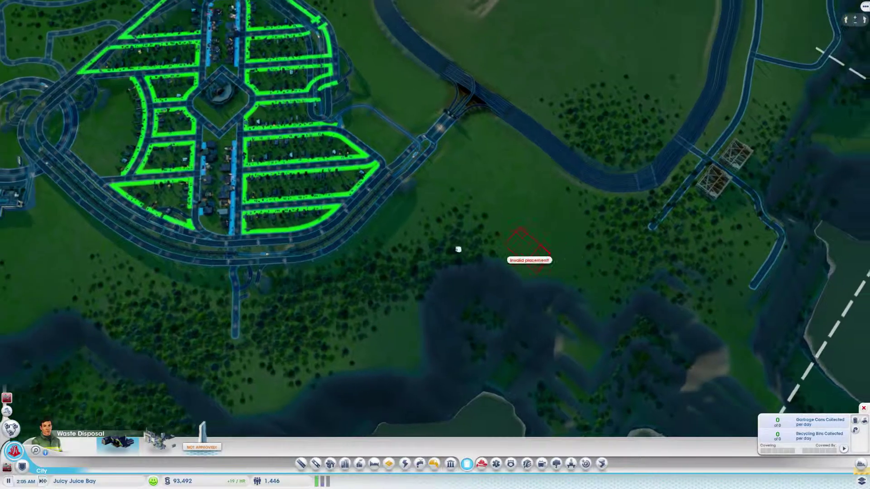
Step: Drop the dump search near the treatment plants and show the Sewage building options
key("w")
key("a")
key("s")
key("d")
scroll(367, 281, "up", 2)
scroll(514, 171, "down", 2)
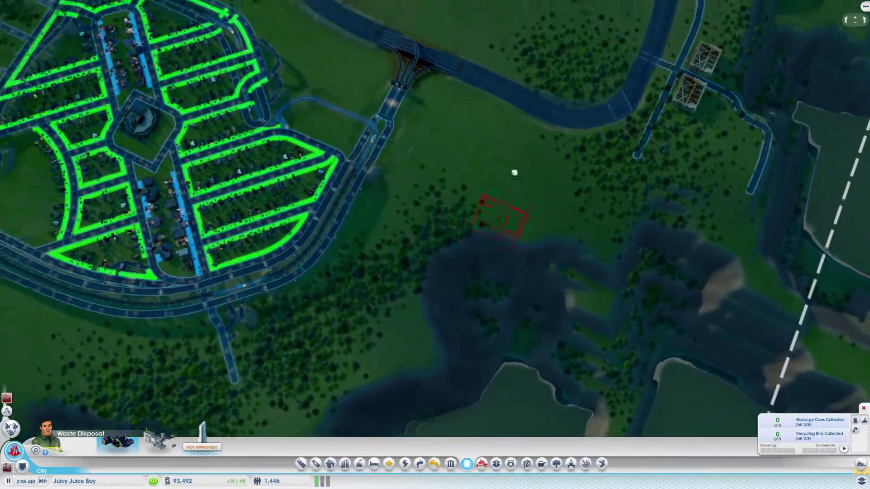
key("e")
scroll(528, 181, "up", 3)
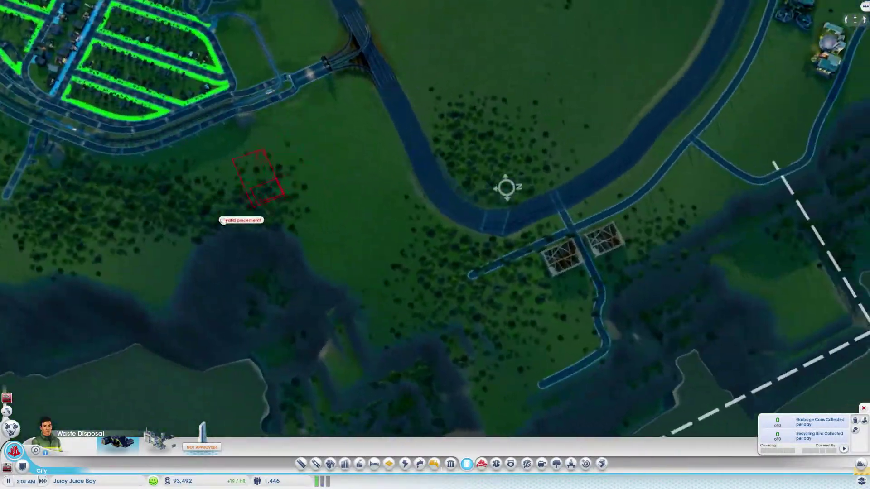
key("d")
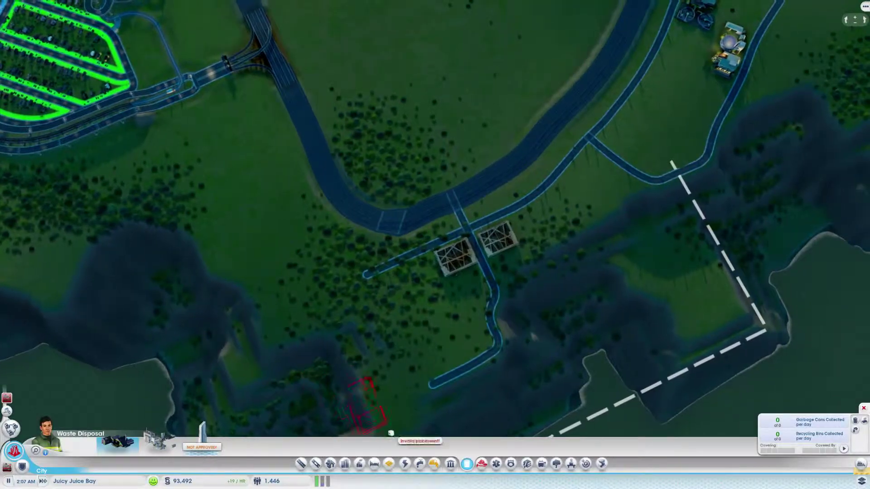
key("w")
left_click(434, 463)
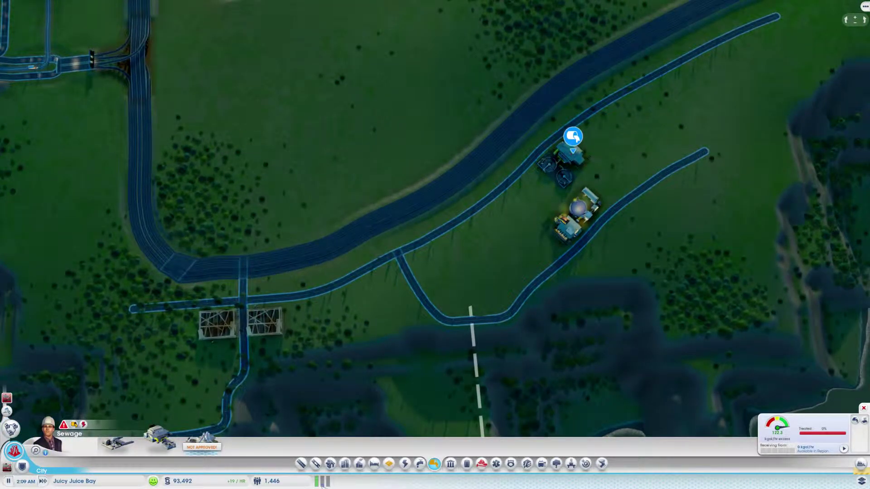
key("s")
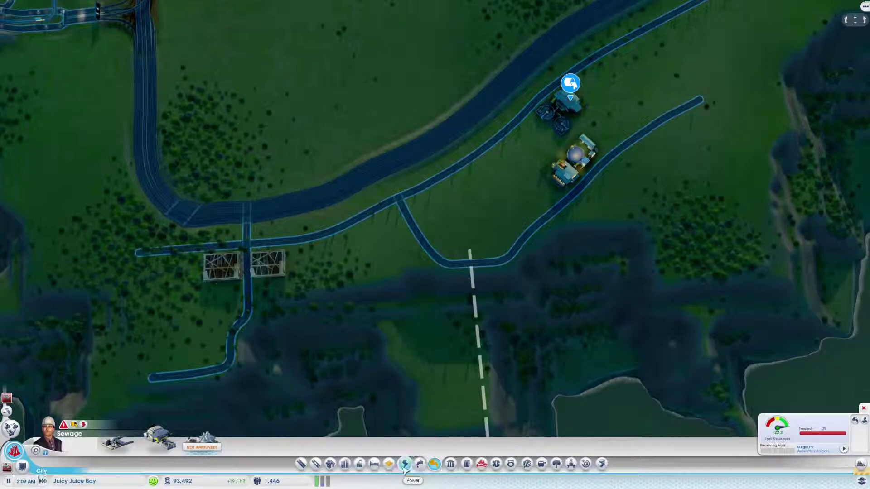
Step: Show the Power options and power flow, panning toward the two square industrial buildings
left_click(405, 463)
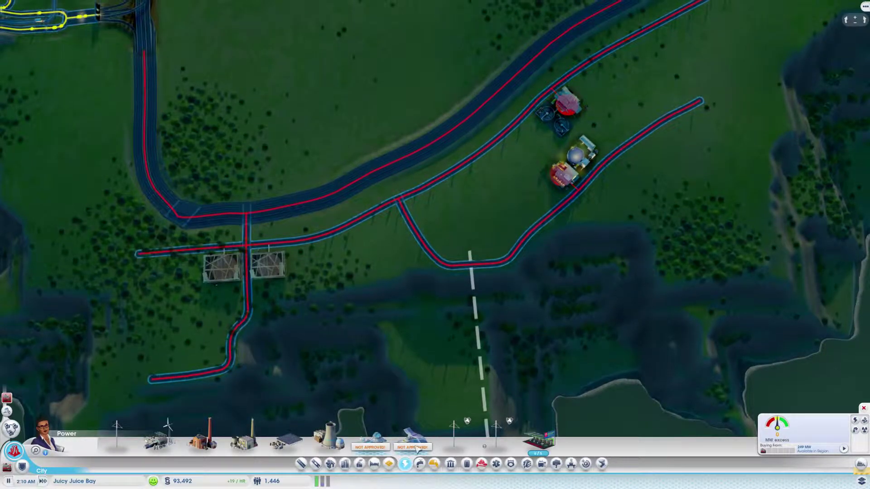
scroll(437, 345, "up", 3)
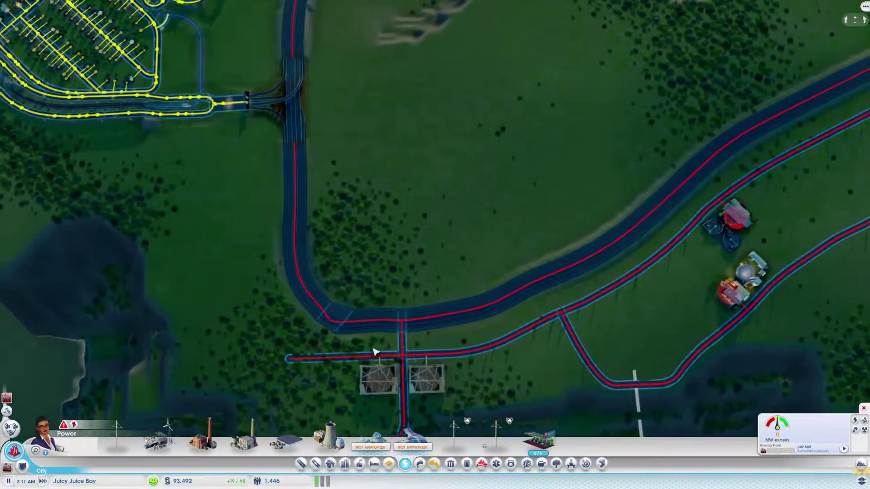
left_click_drag(373, 352, 374, 312)
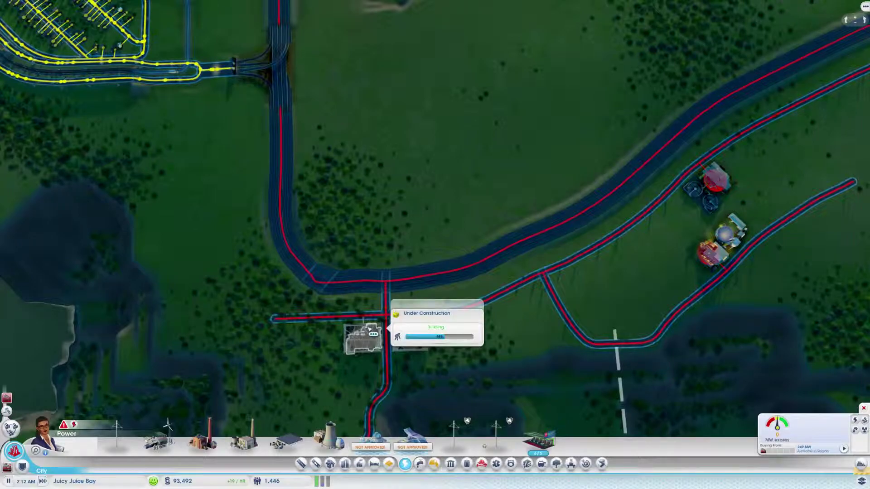
key("Up")
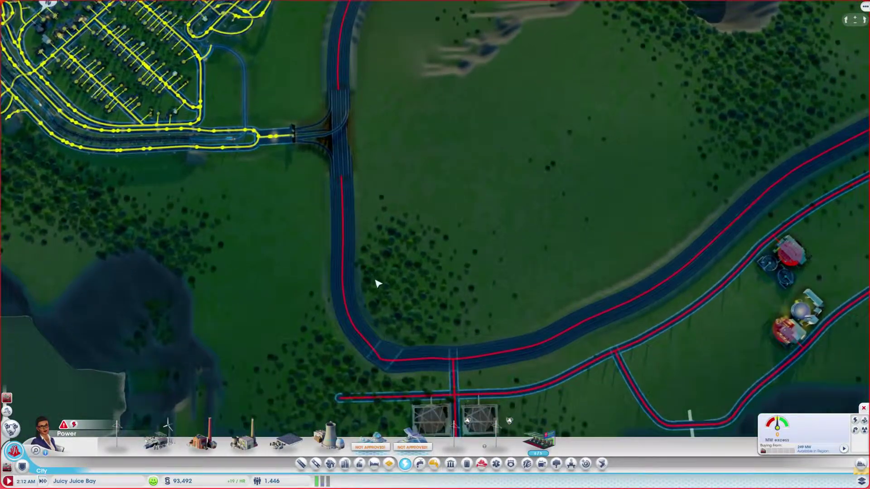
scroll(414, 284, "down", 5)
scroll(435, 284, "up", 5)
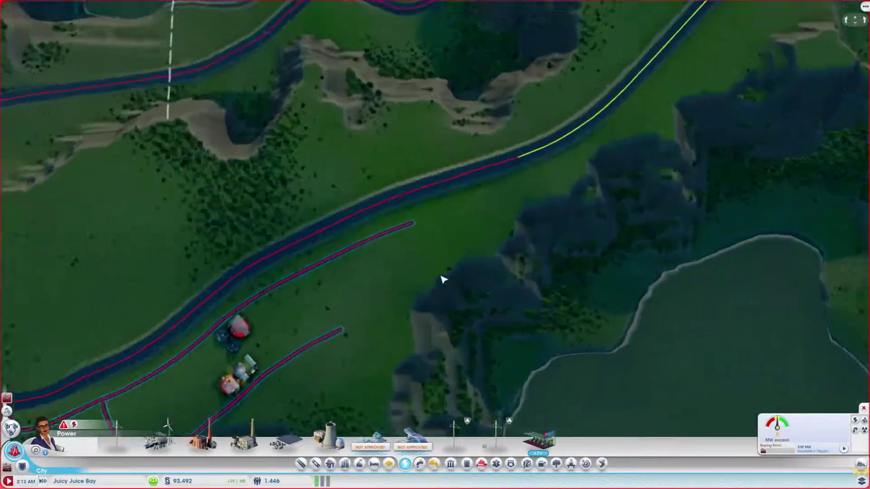
key("Left")
scroll(442, 279, "up", 3)
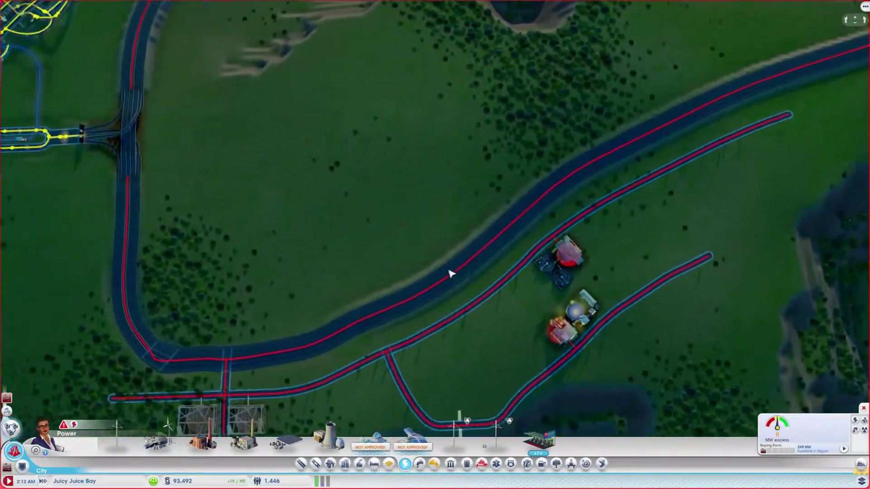
key("Left")
key("Down")
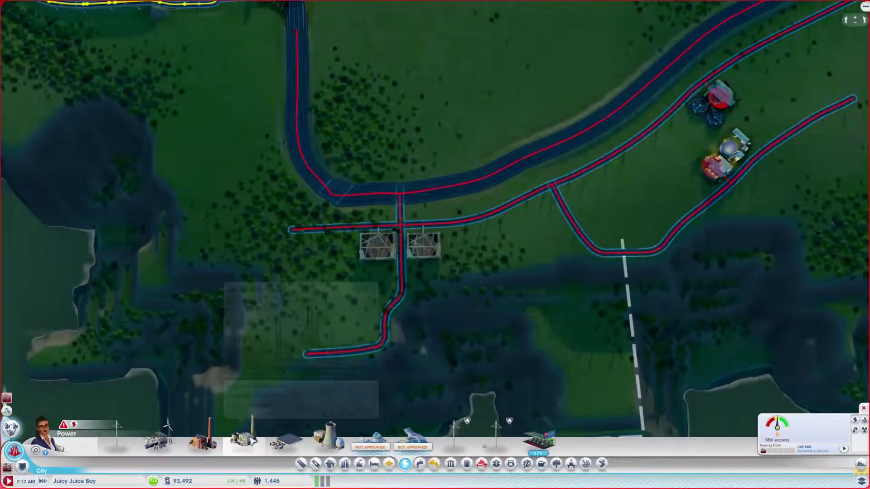
key("Up")
key("Right")
Step: Place an Oil Power Plant beside the road south of the two structures
left_click(246, 441)
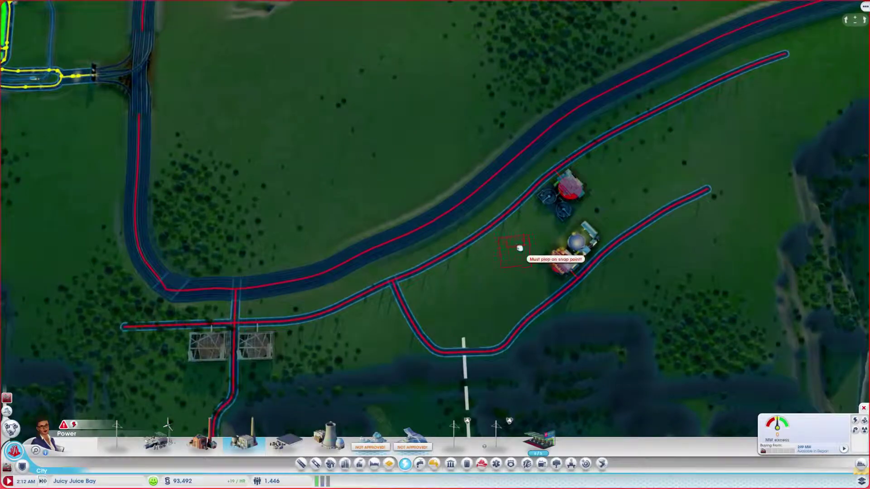
scroll(521, 248, "up", 3)
key("Down")
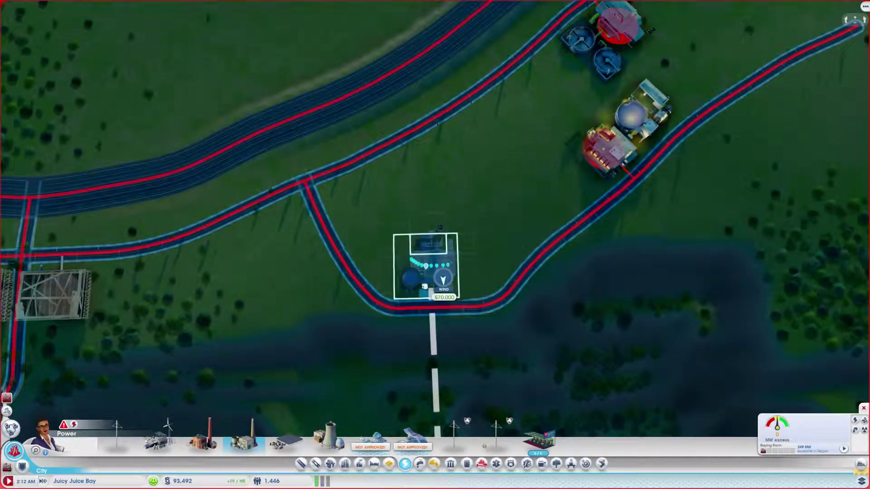
key("Left")
key("Left")
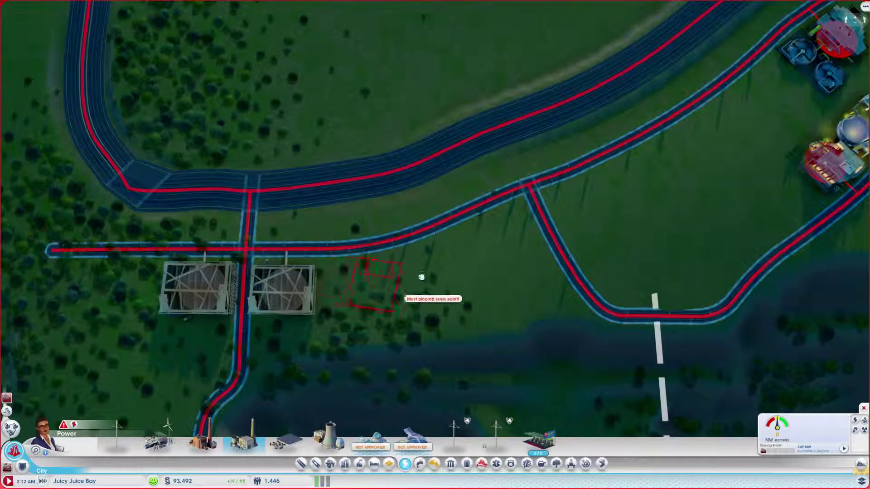
key("Left")
key("Down")
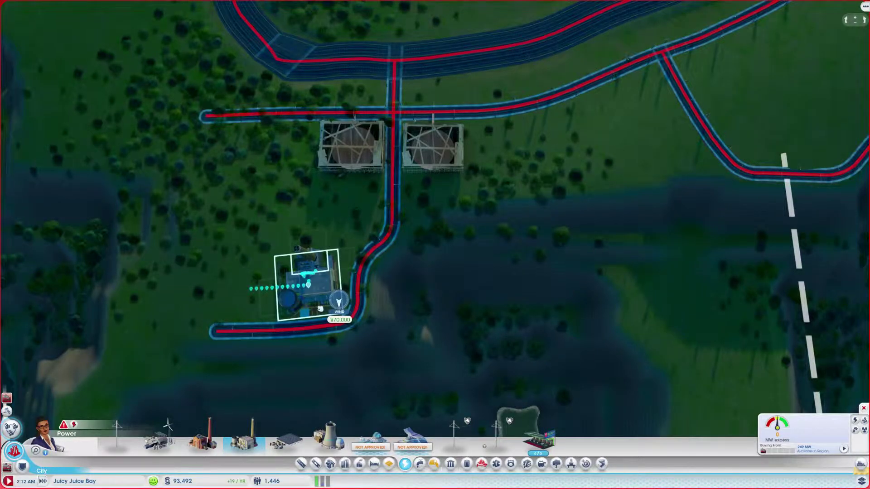
left_click(319, 309)
Step: Change the new oil power plant's crude oil supply source using its globe icon
key("Left")
key("Down")
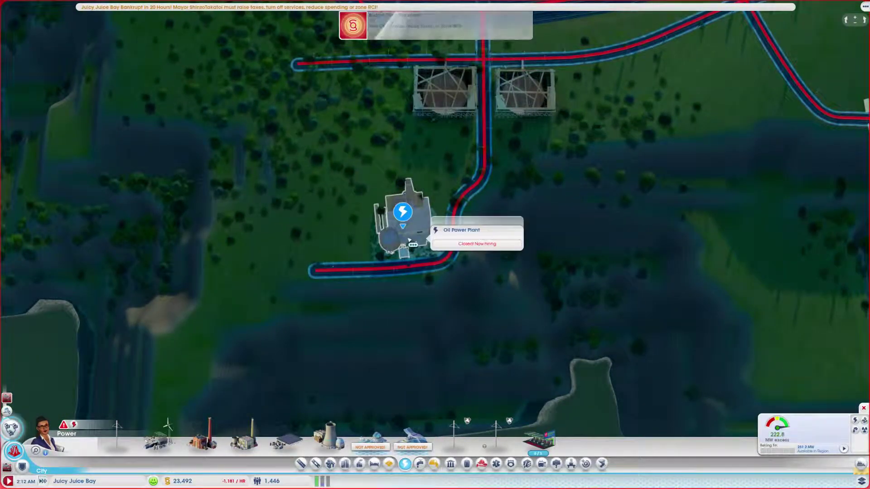
left_click(408, 241)
left_click(506, 268)
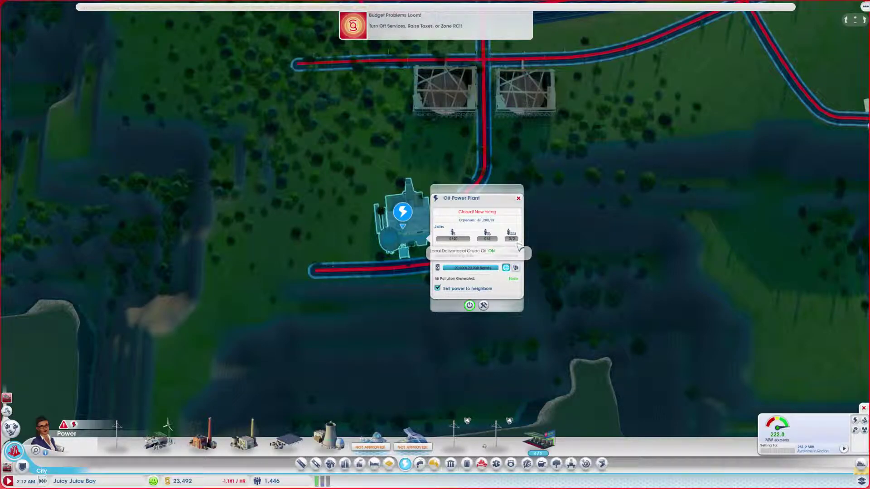
left_click(519, 199)
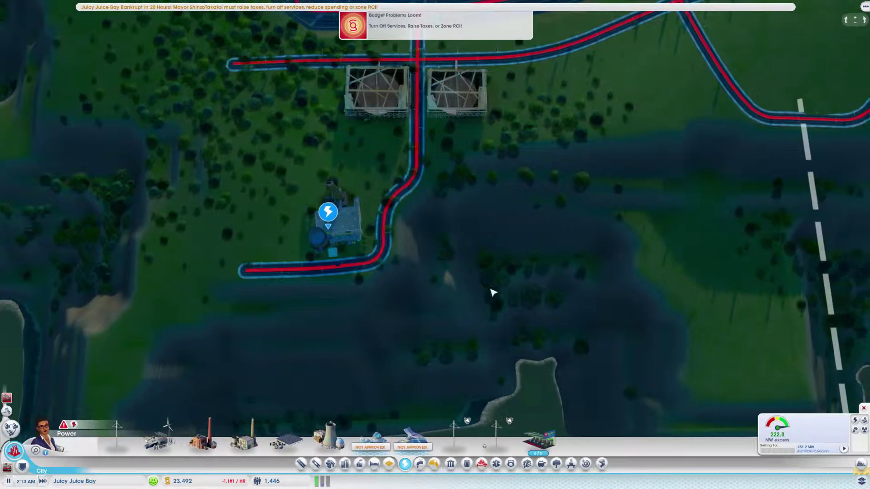
Step: Recheck the oil power plant's details and pan back toward the residential area
key("Up")
key("Right")
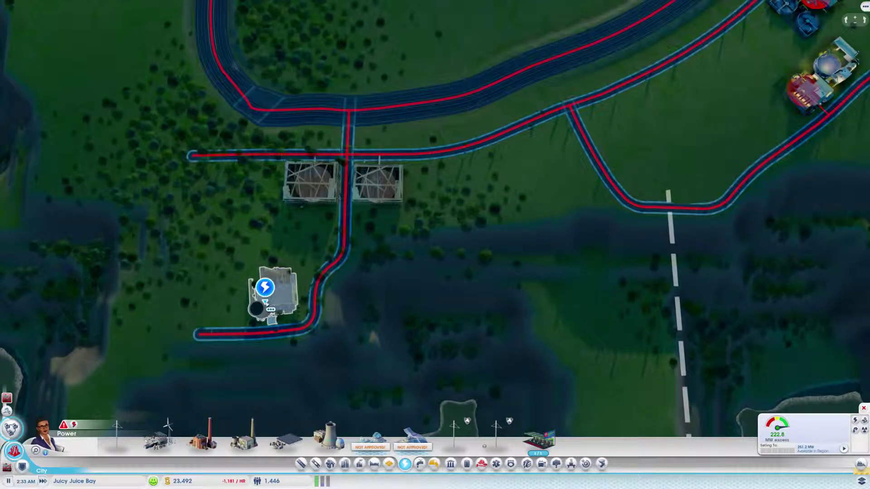
left_click(276, 295)
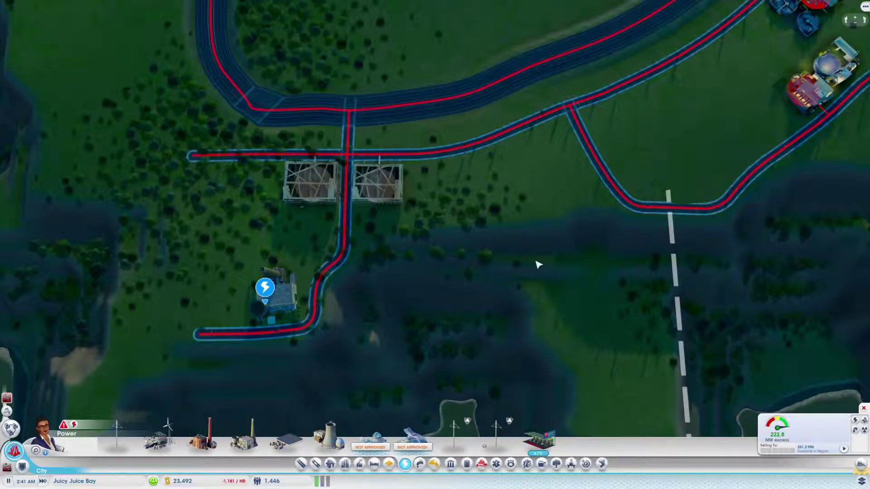
key("Up")
key("Left")
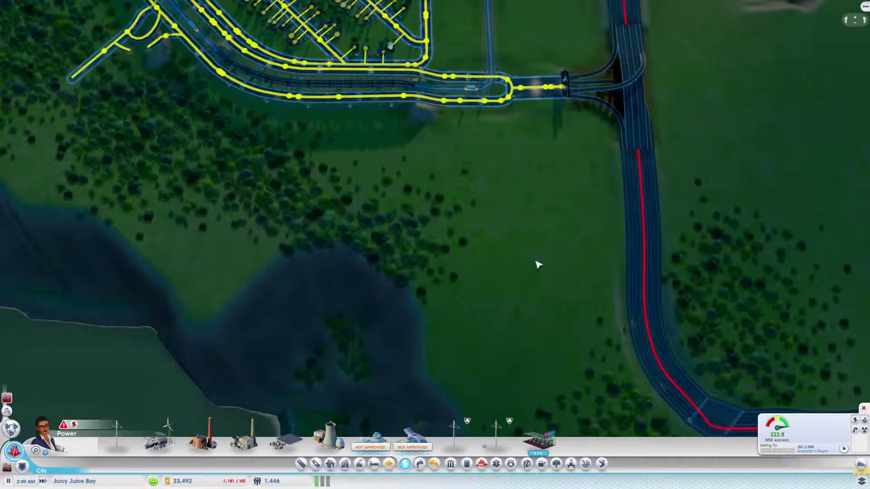
Step: From the region view, select and load the neighbouring city Corsair Coast
left_click(10, 429)
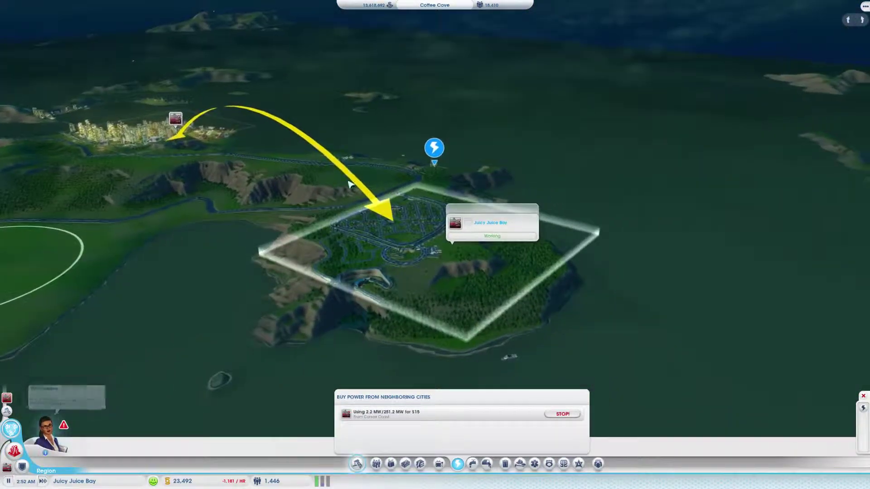
left_click(241, 136)
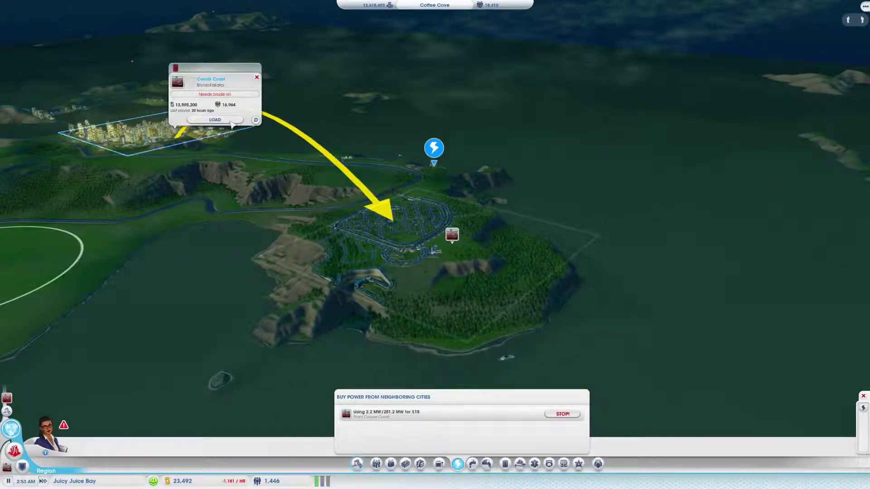
left_click(241, 135)
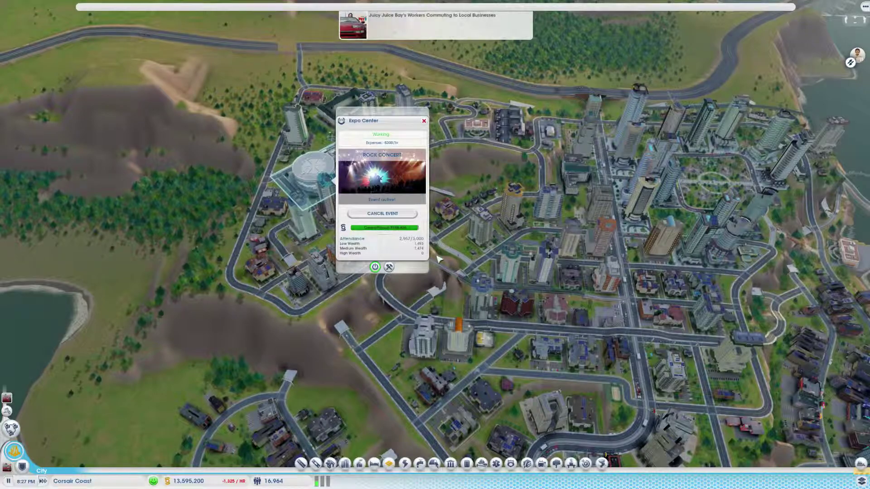
scroll(438, 258, "up", 1)
scroll(445, 263, "up", 1)
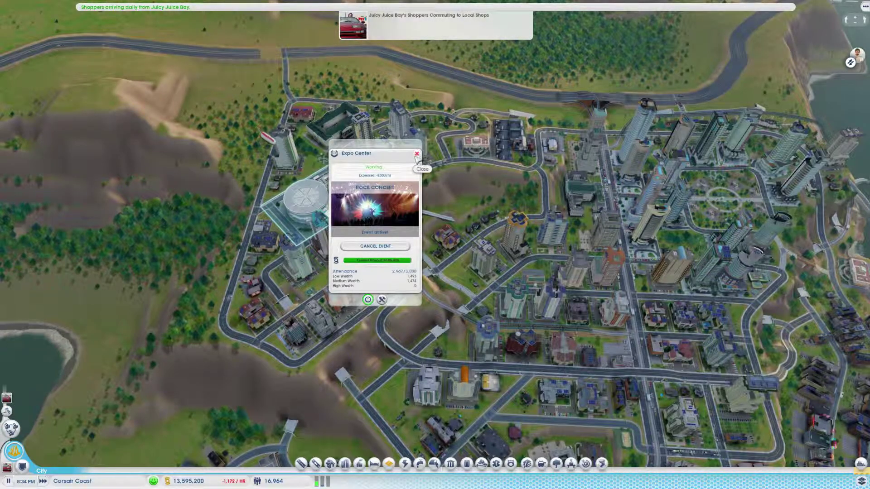
Step: Inspect the Globe Theatre and amusement island park details, closing each panel afterwards
left_click(417, 155)
scroll(417, 154, "down", 3)
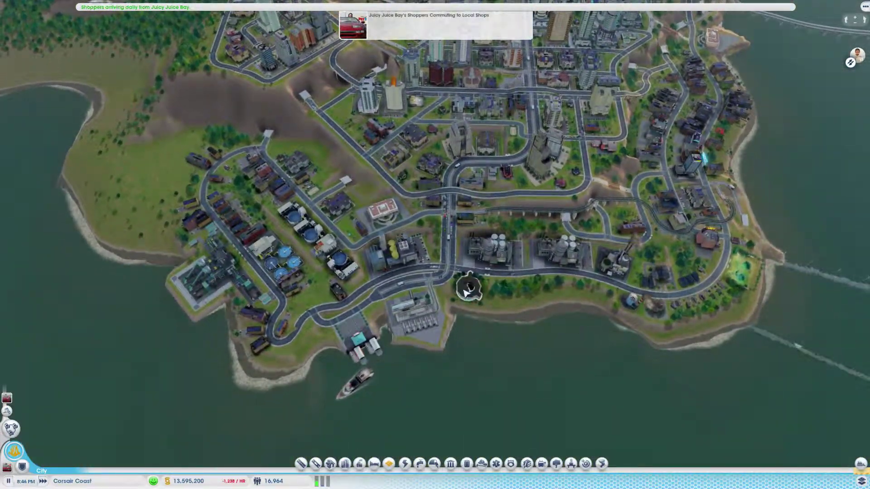
left_click(469, 287)
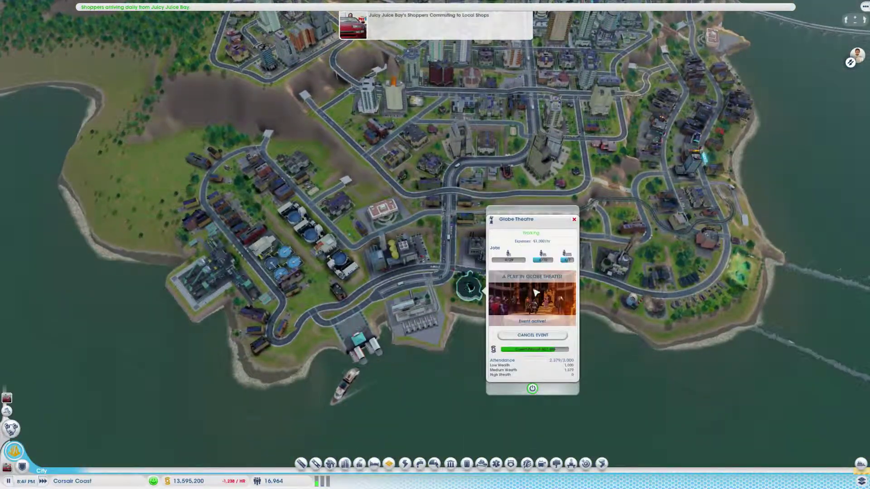
left_click(574, 219)
scroll(855, 308, "up", 5)
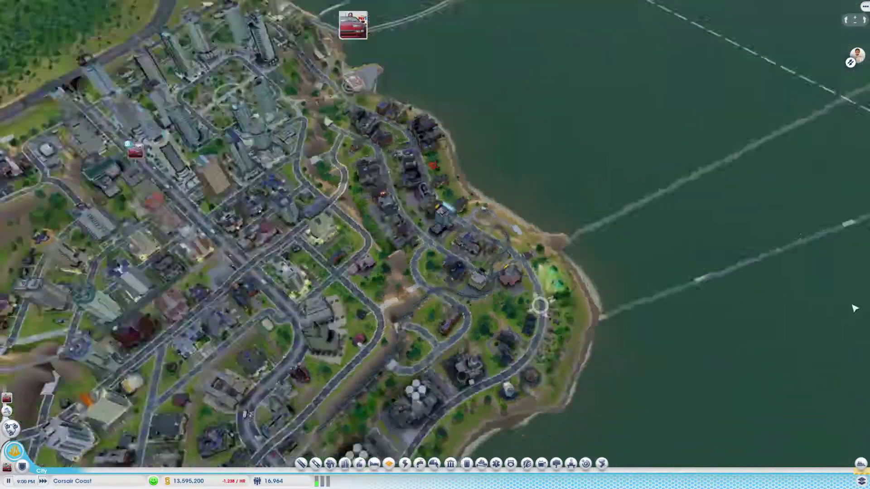
scroll(854, 308, "down", 3)
left_click_drag(637, 285, 646, 112)
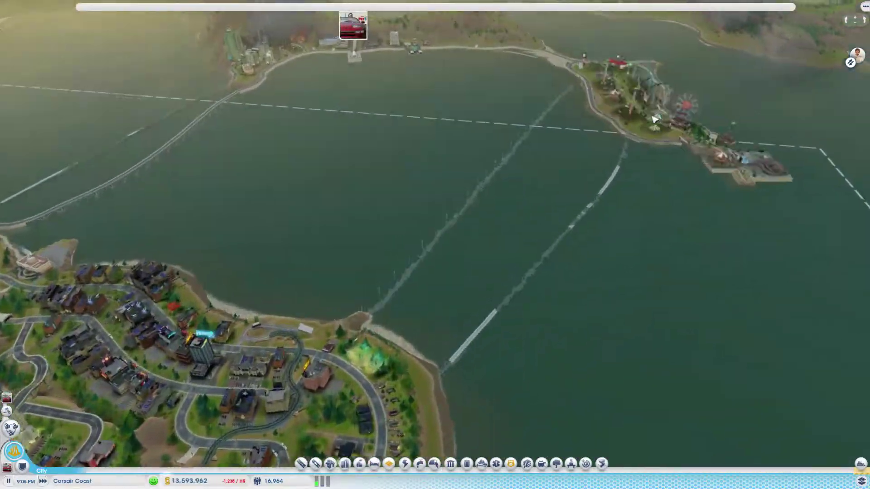
left_click(646, 112)
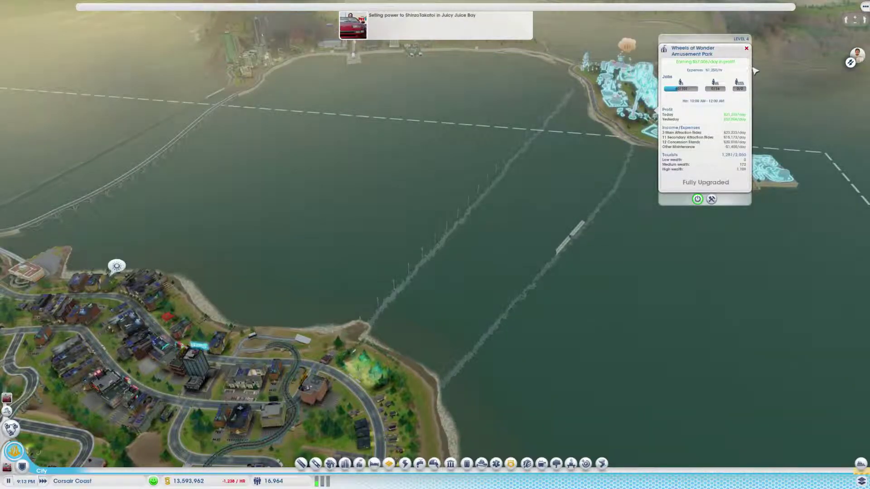
left_click(747, 49)
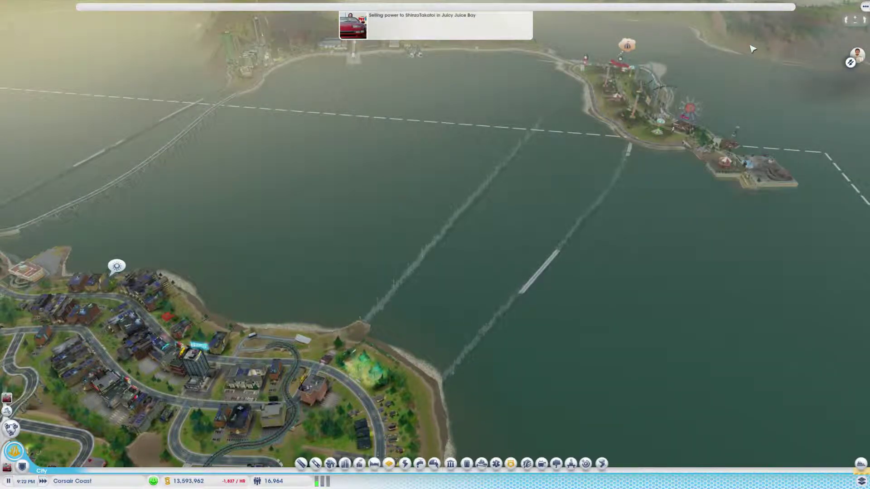
scroll(390, 335, "up", 2)
Step: Show the Expo Center's Rock Concert details alongside the City Budget (about §13.58 million)
left_click_drag(390, 335, 219, 334)
scroll(424, 371, "up", 3)
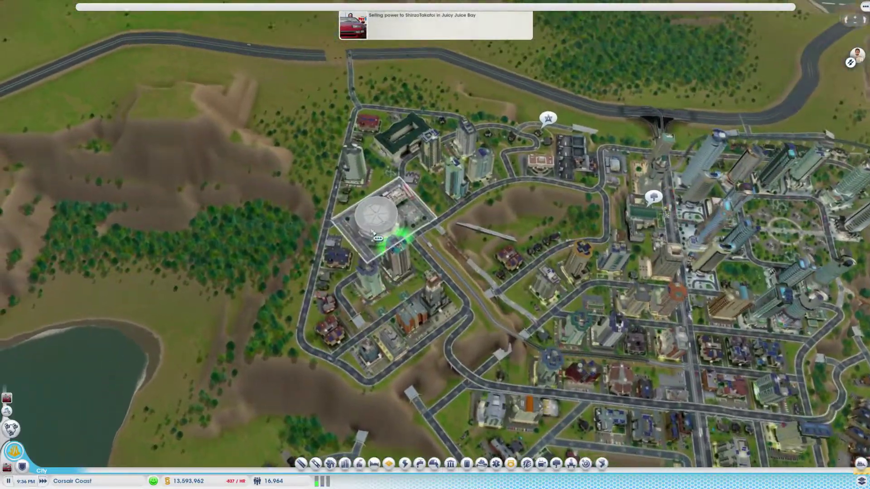
left_click(374, 235)
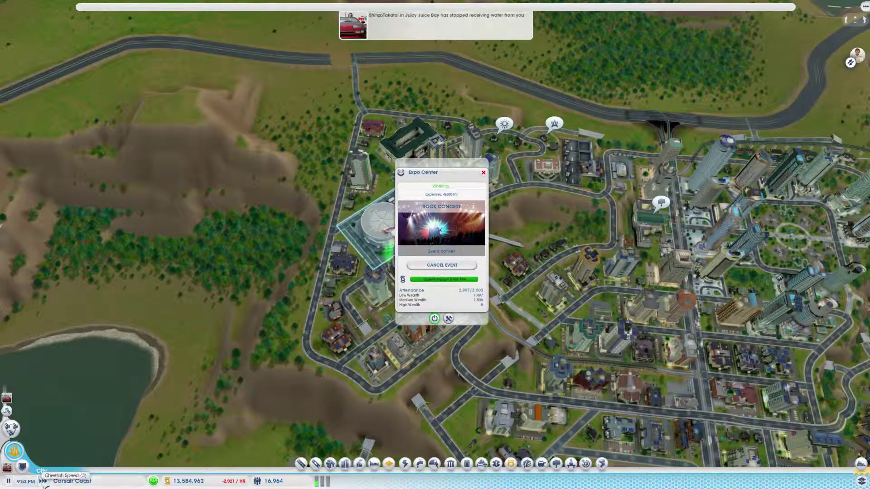
left_click(240, 482)
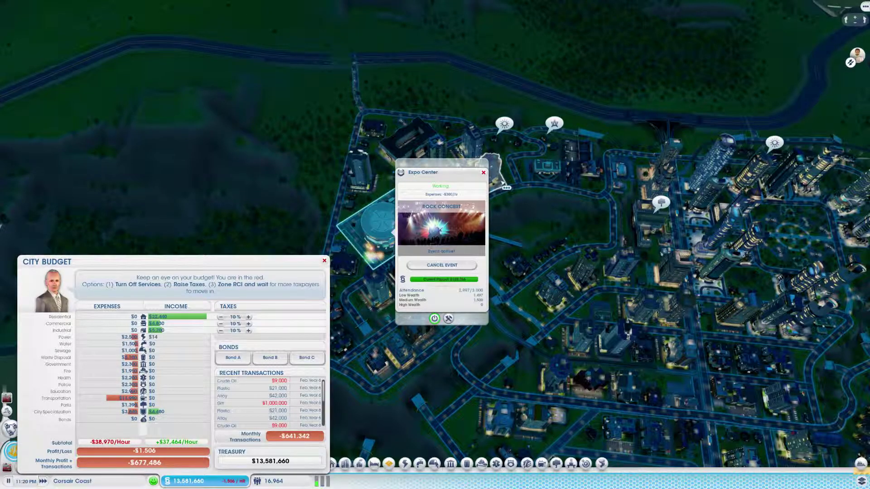
Step: Close the City Budget and Expo Center panels, then rotate and zoom over the night city
left_click(324, 261)
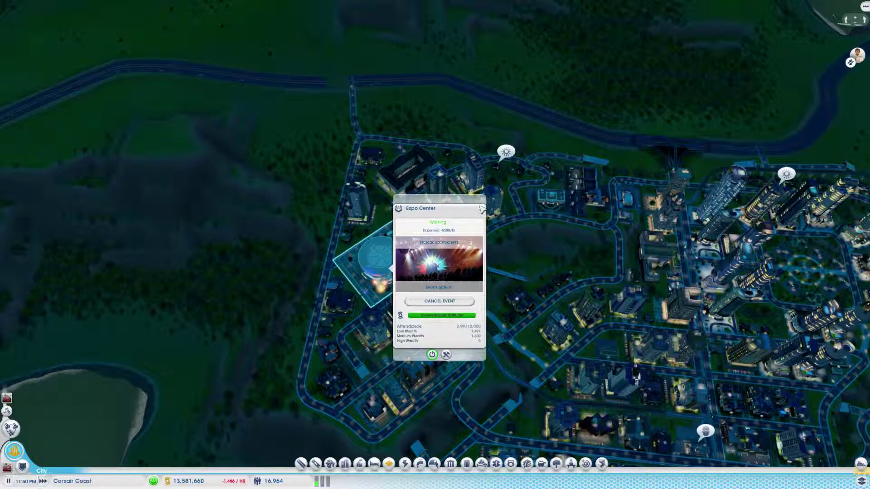
left_click(473, 340)
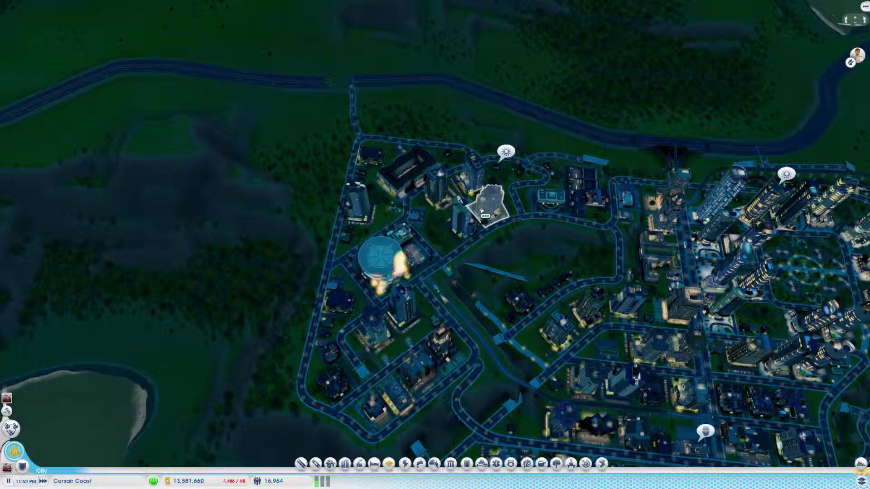
mouse_move(473, 340)
left_mouse_down()
mouse_move(571, 294)
mouse_move(272, 248)
left_mouse_up()
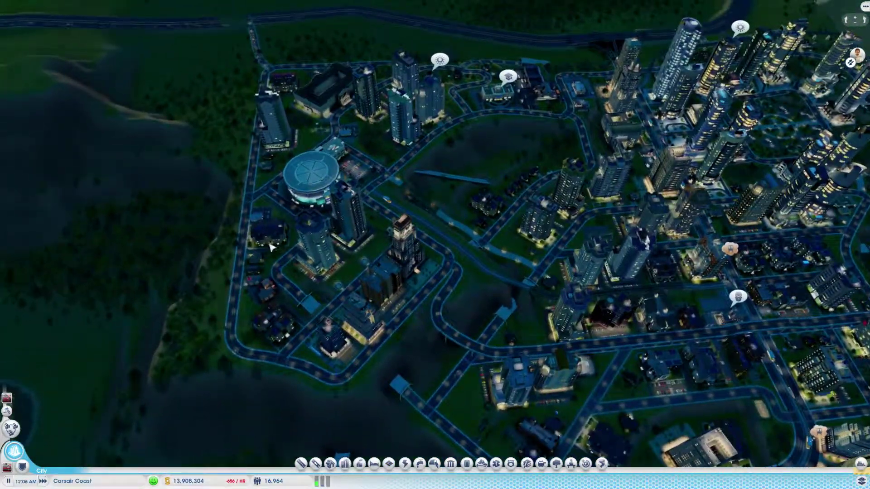
Step: Schedule a Rock Concert at the Expo Center through its Event Scheduler
left_click(317, 187)
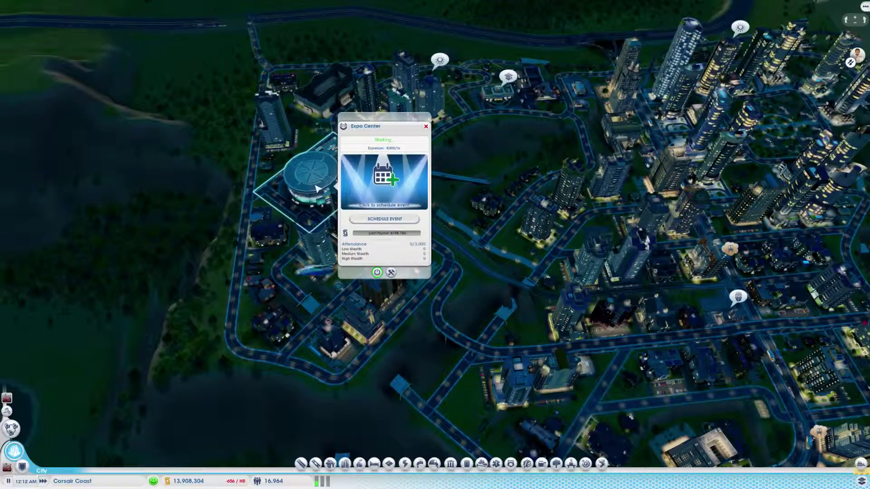
left_click(414, 218)
left_click(383, 189)
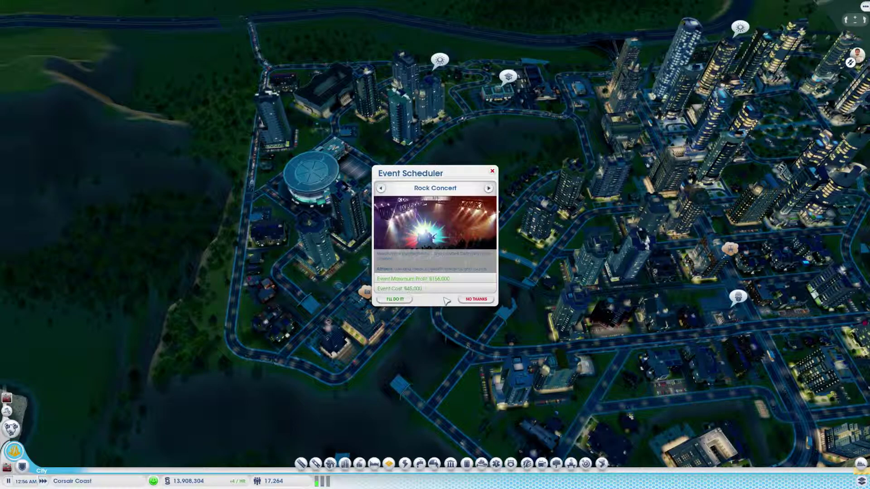
left_click(393, 301)
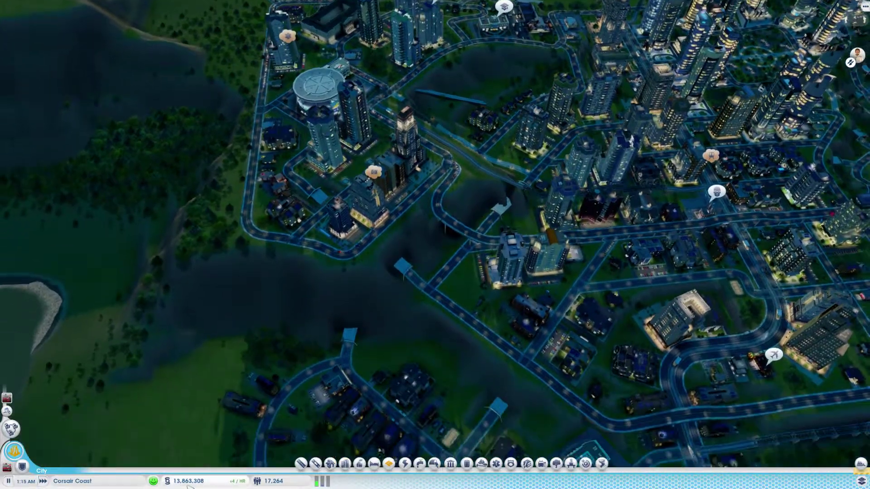
Step: Review the City Budget, then check the Expo Center's concert and close its panel
left_click(188, 481)
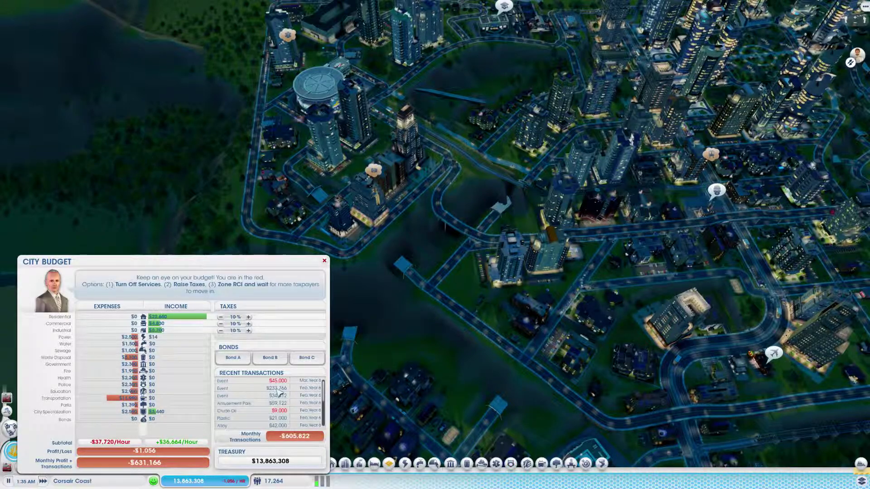
left_click(324, 260)
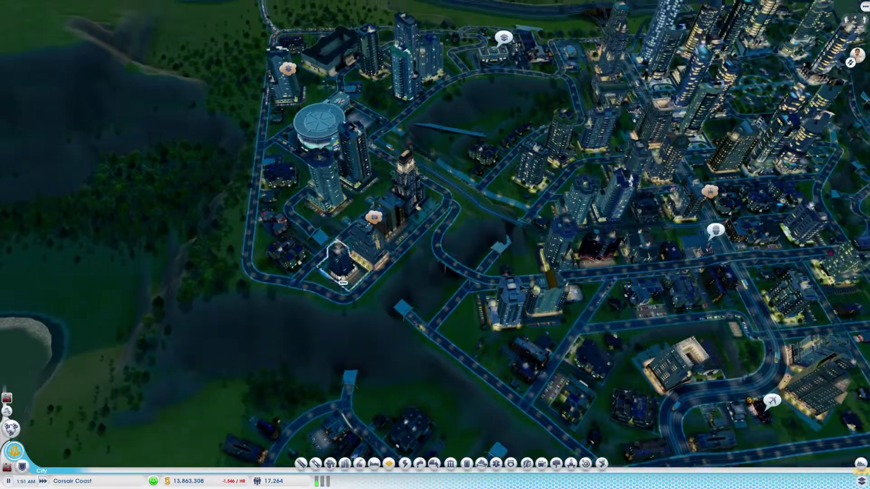
left_click(347, 221)
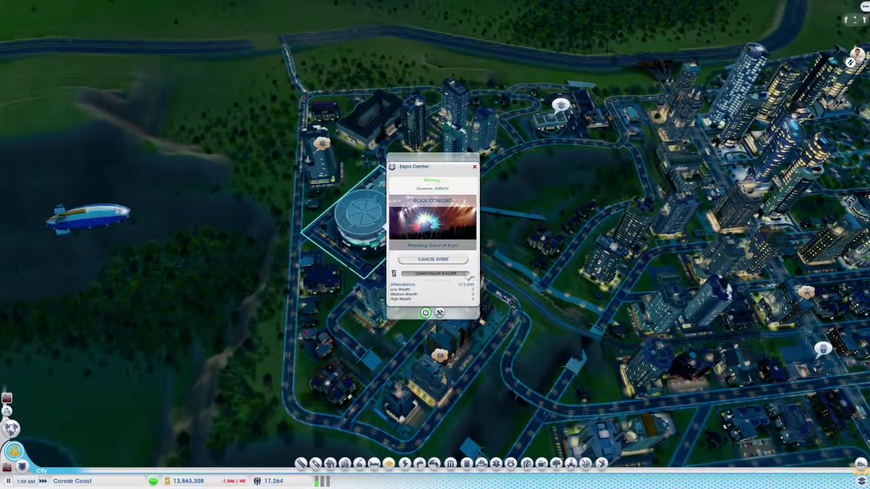
left_click(476, 168)
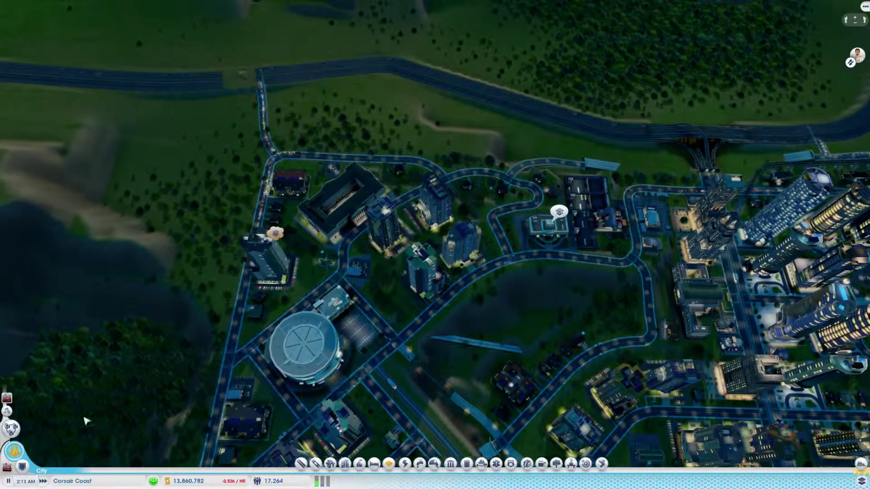
scroll(85, 421, "down", 5)
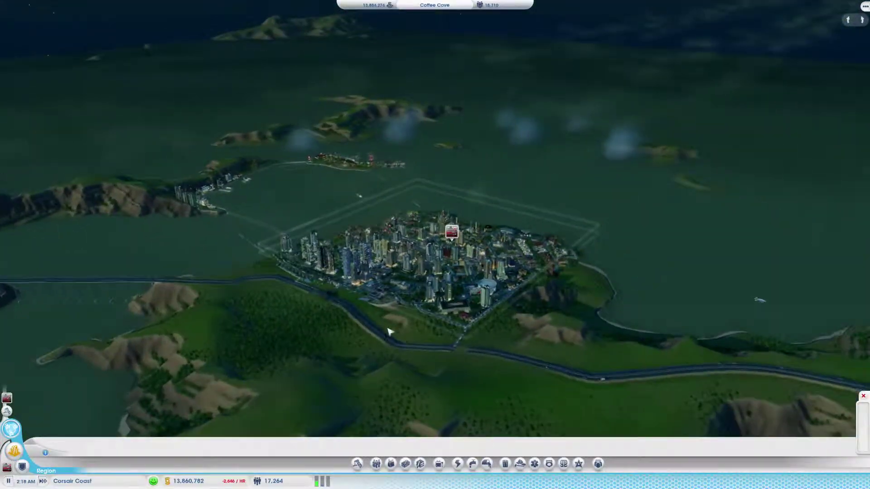
Step: Gift simoleons to Juicy Juice Bay from the region view, then reframe the loaded city
mouse_move(389, 332)
left_mouse_down()
mouse_move(643, 325)
mouse_move(724, 258)
left_mouse_up()
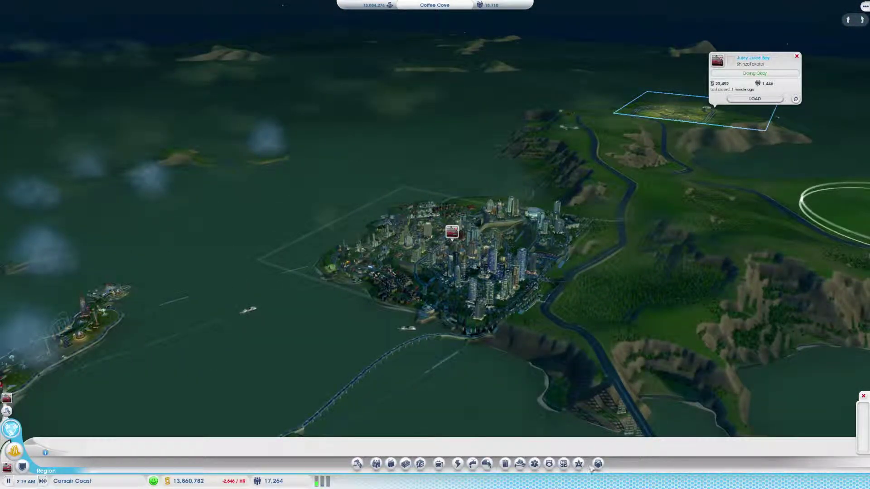
left_click(472, 464)
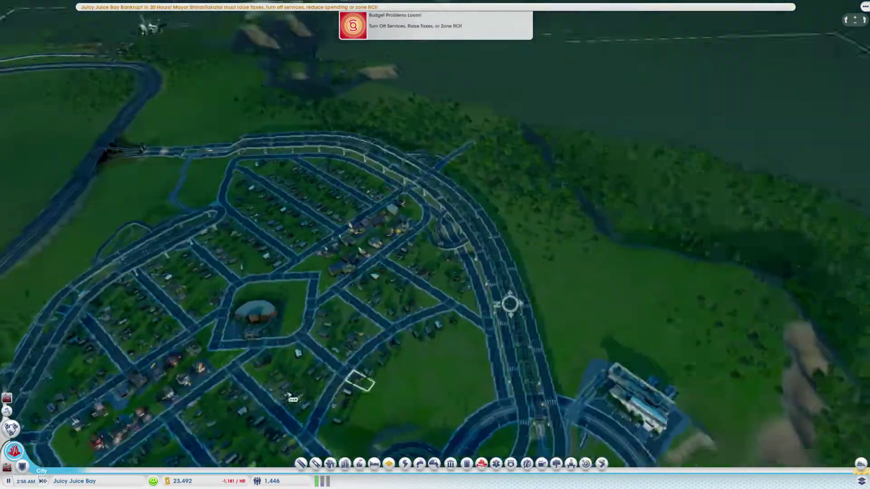
left_click_drag(510, 304, 537, 282)
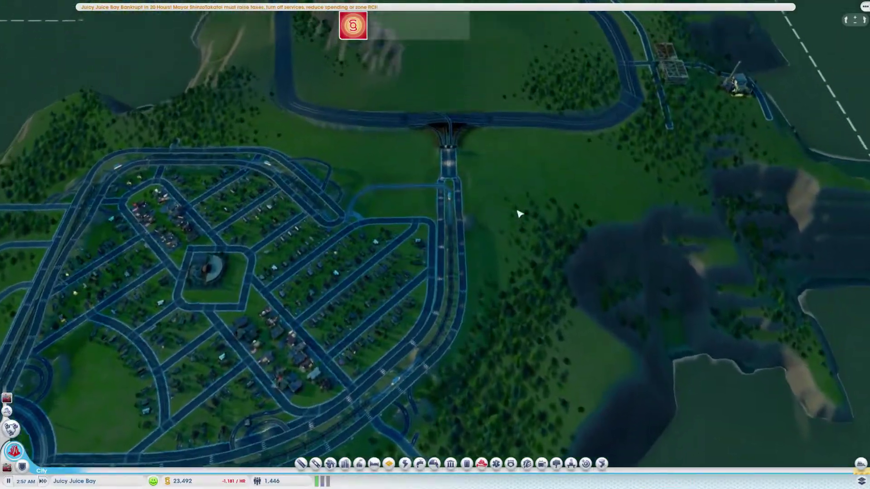
Step: Inspect the oil power plant, then follow the power layer over to the residential district
left_click_drag(518, 214, 432, 255)
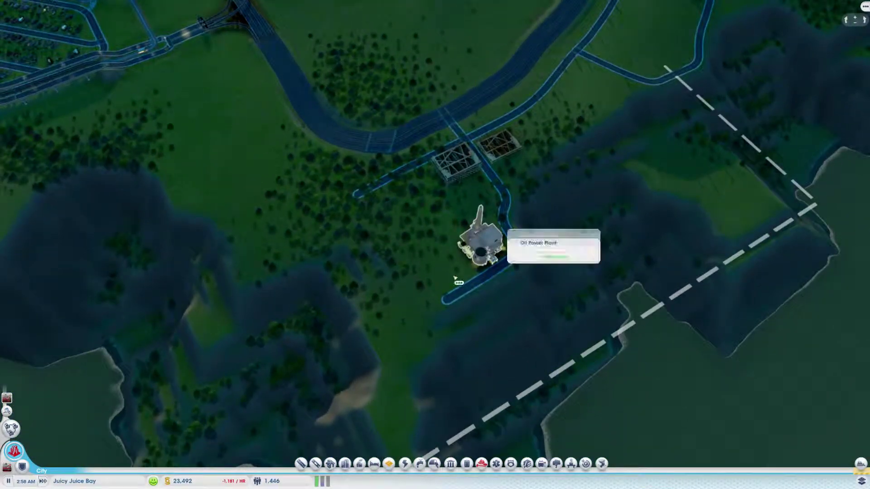
left_click(484, 241)
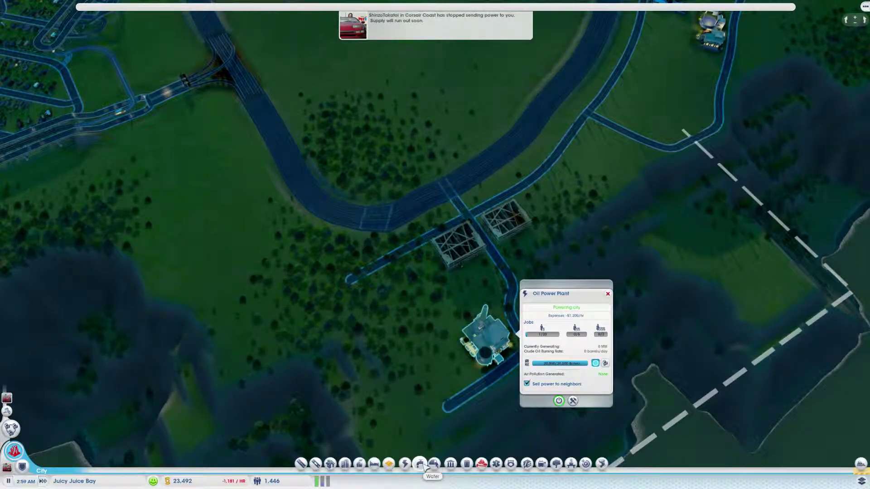
left_click(410, 466)
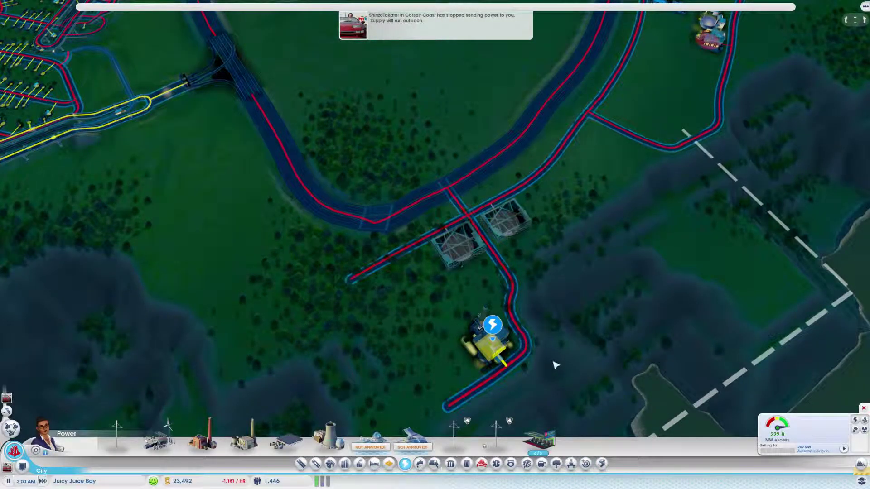
key("Left")
key("Up")
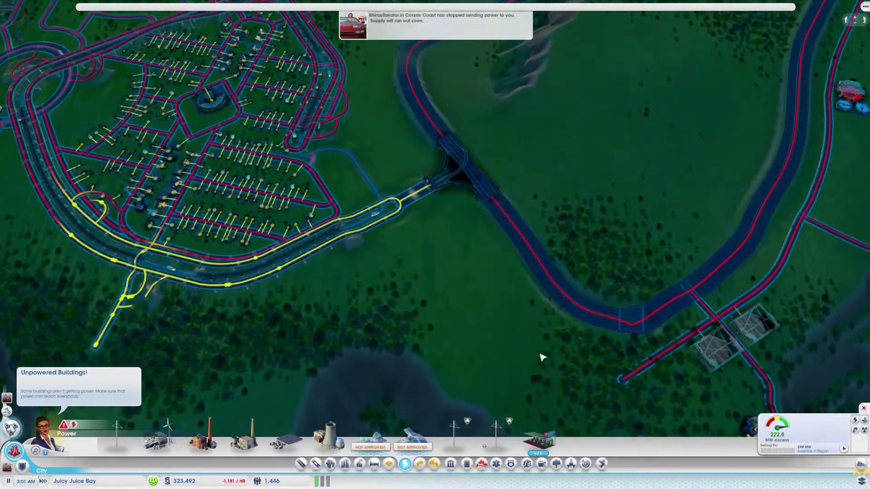
mouse_move(541, 358)
left_mouse_down()
mouse_move(612, 372)
mouse_move(604, 378)
left_mouse_up()
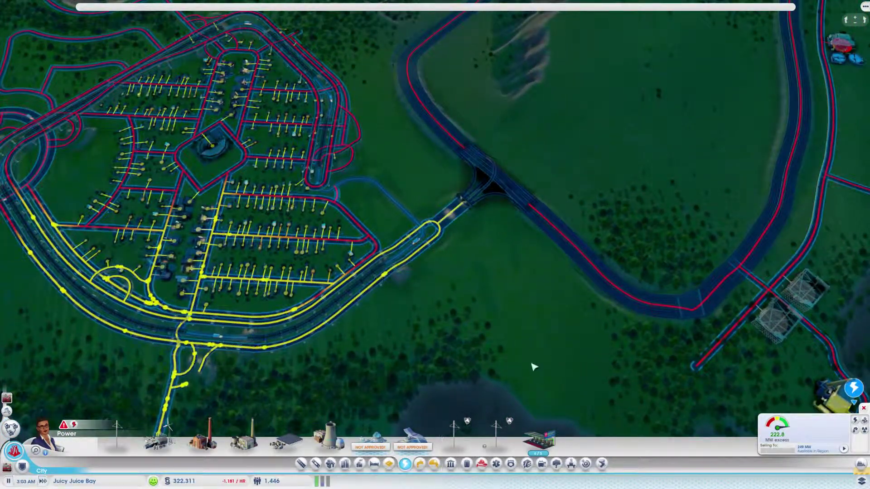
key("Right")
key("Down")
Step: Trace the water overlay from the residential blocks to the pumping stations, then show the power layer
left_click(419, 464)
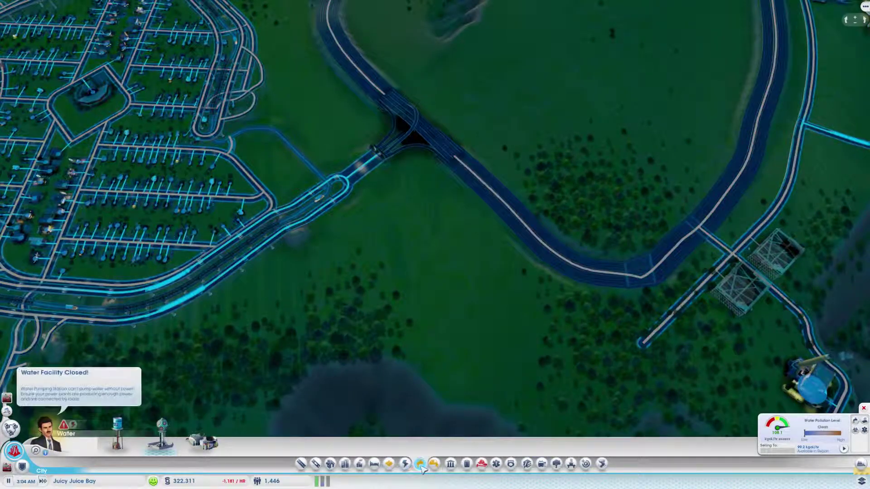
key("Left")
key("Up")
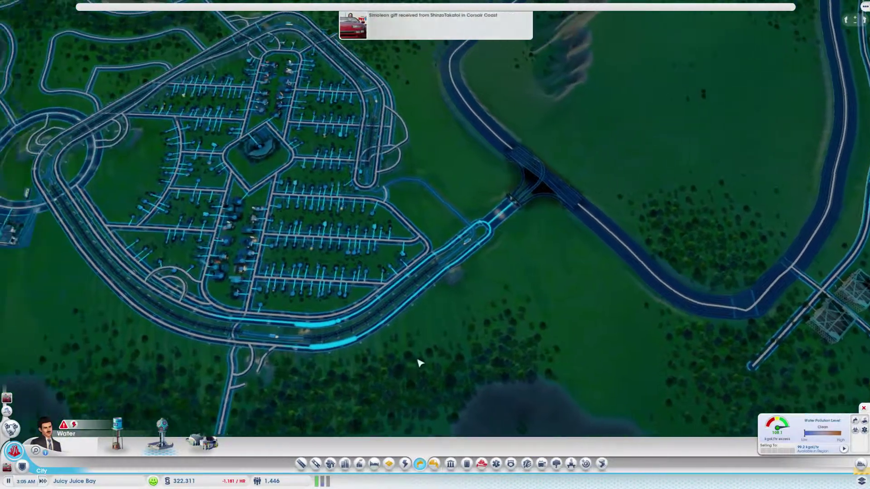
key("Left")
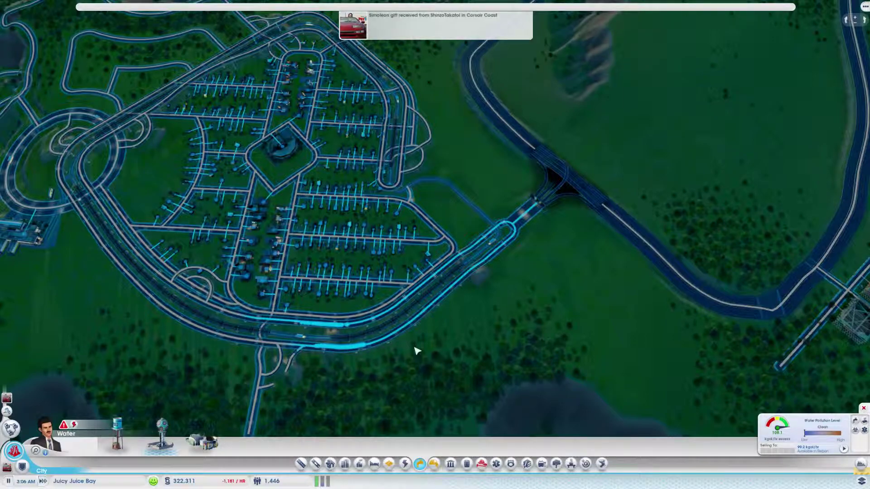
scroll(444, 345, "up", 3)
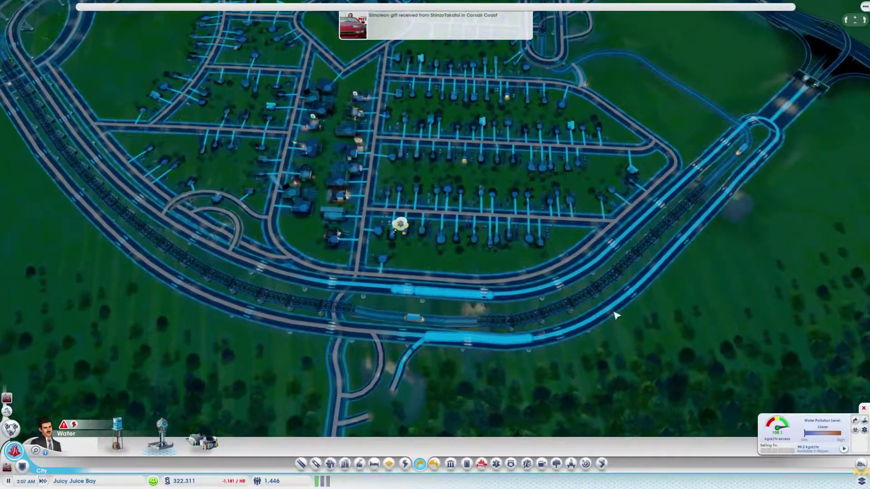
key("Down")
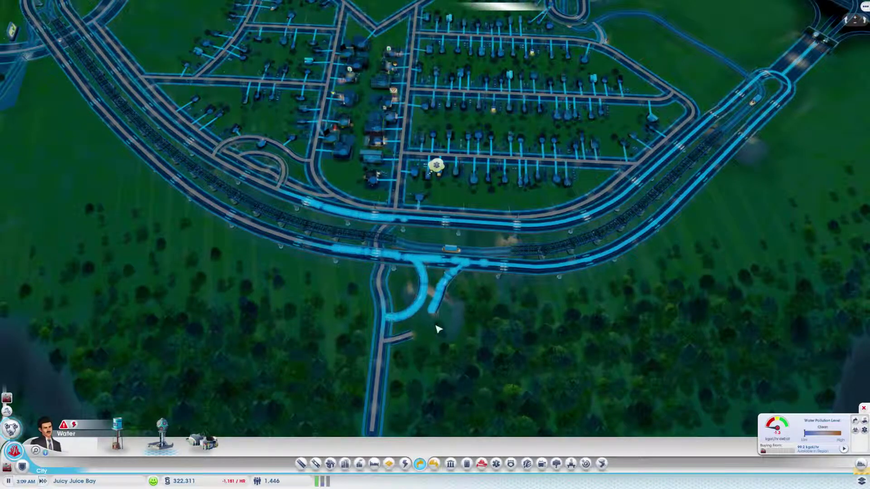
scroll(476, 313, "up", 3)
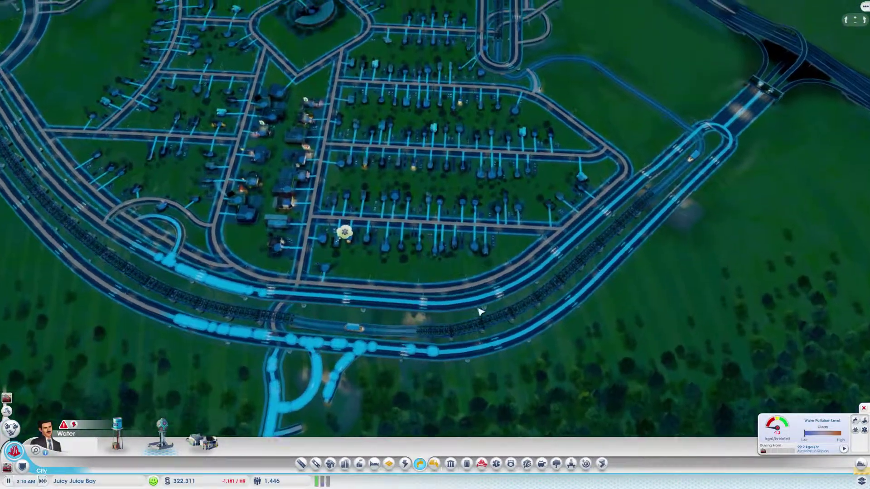
key("Right")
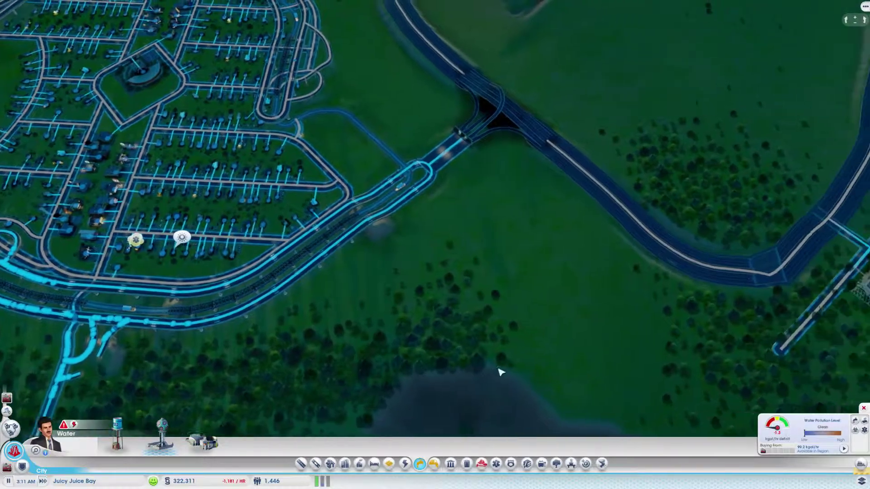
key("Right")
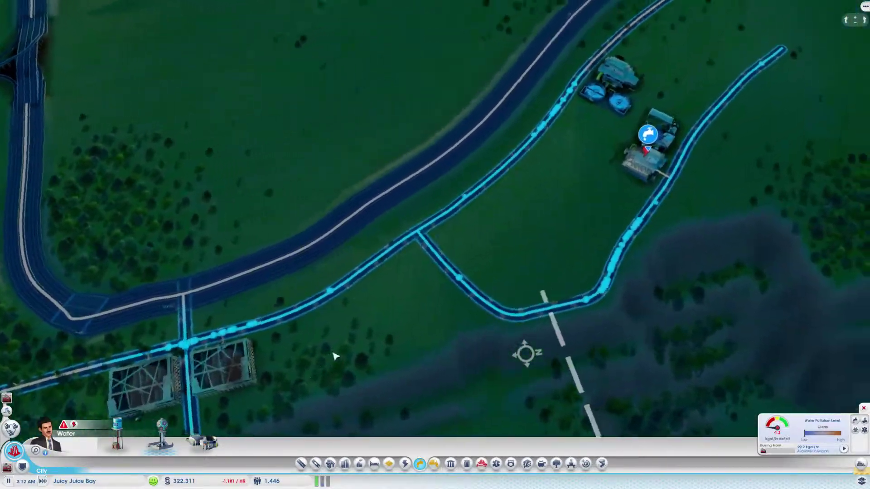
key("Left")
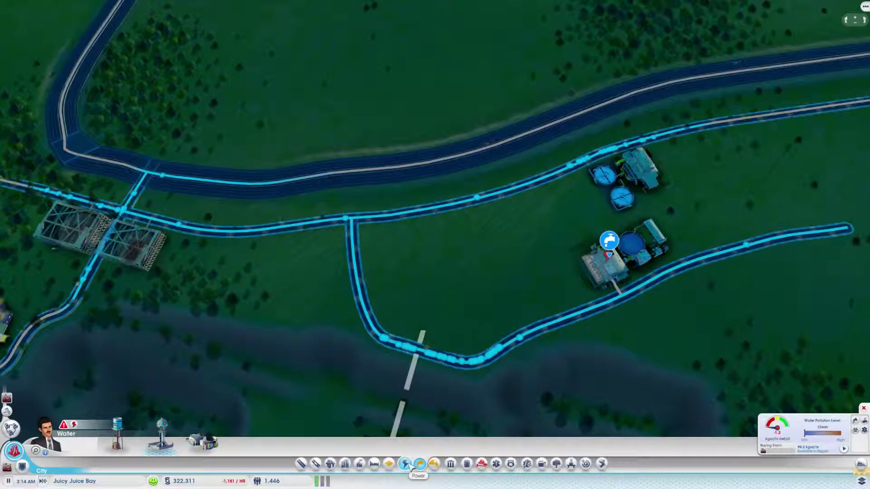
left_click(413, 464)
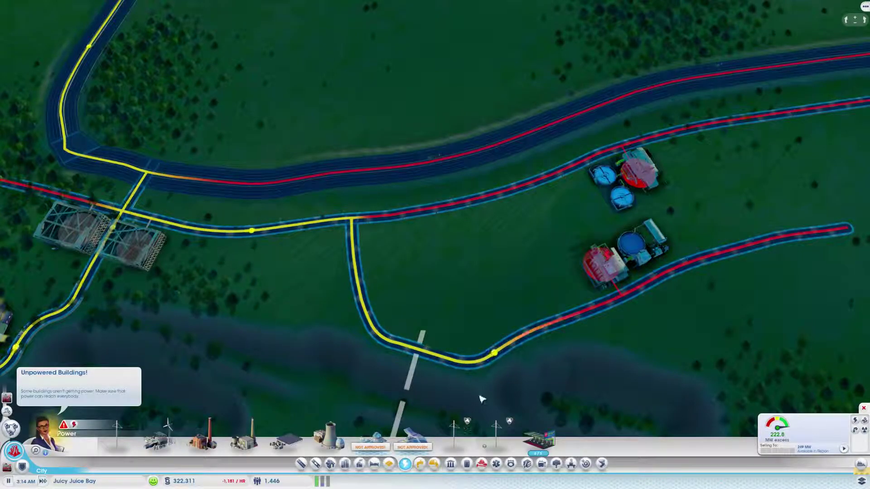
key("Left")
key("Right")
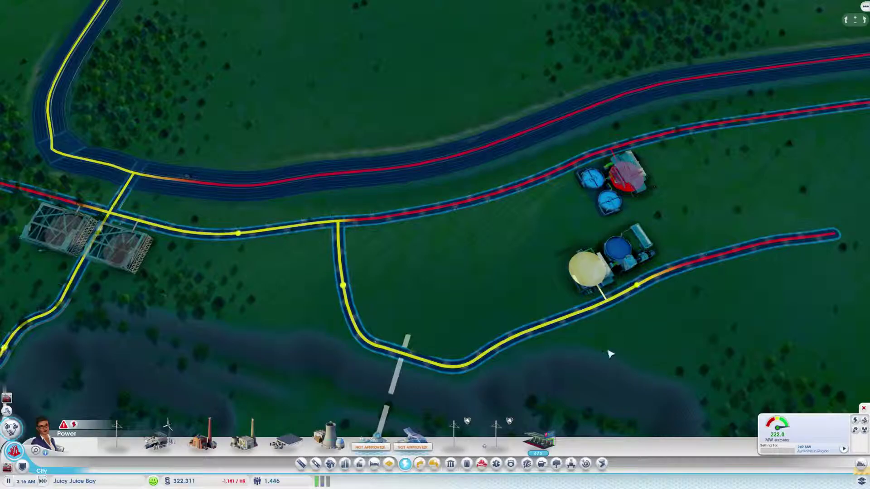
key("Up")
key("Left")
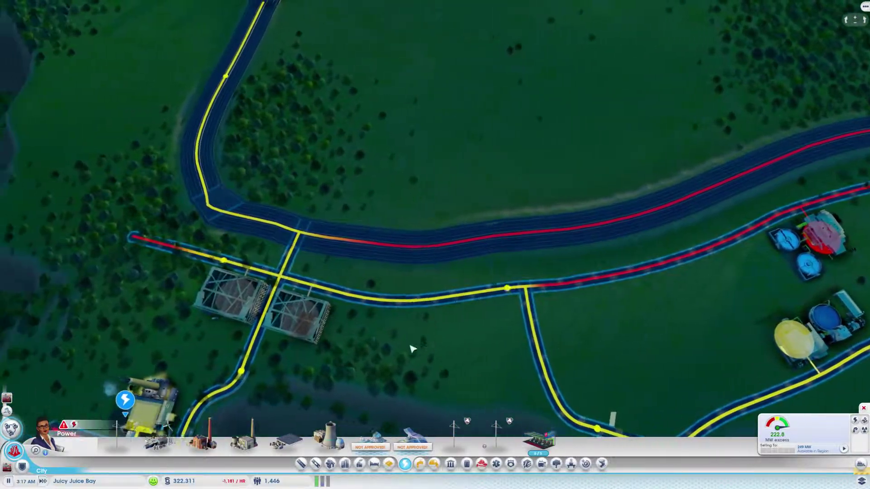
key("Up")
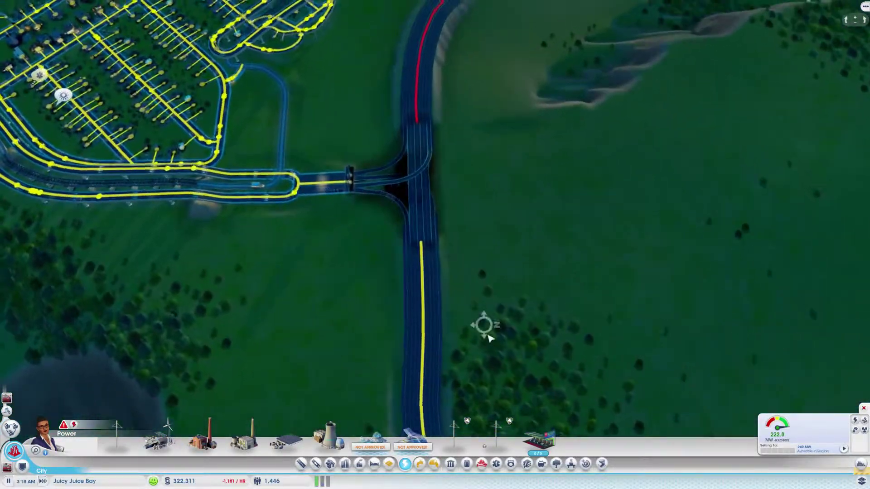
key("Down")
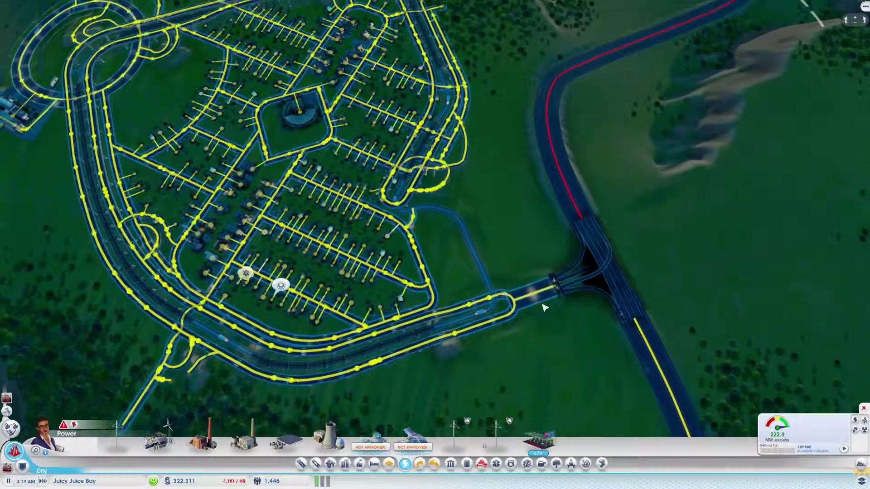
key("Down")
key("Right")
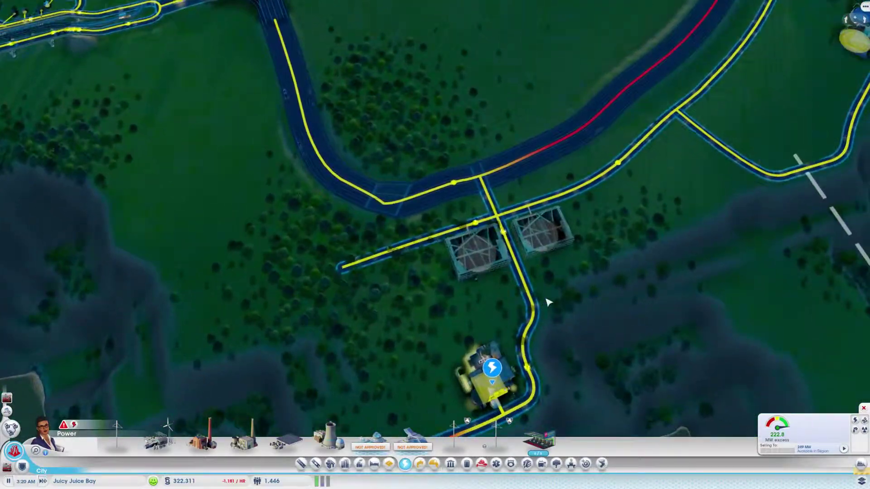
key("Up")
key("Right")
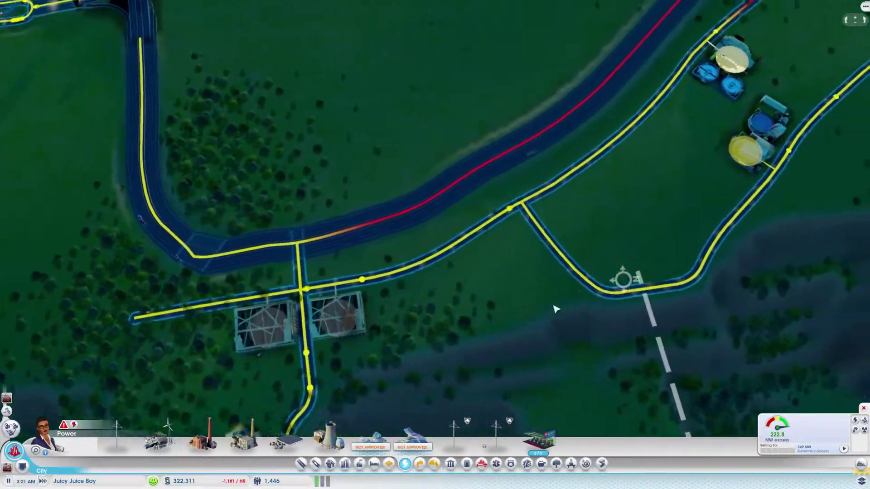
key("Left")
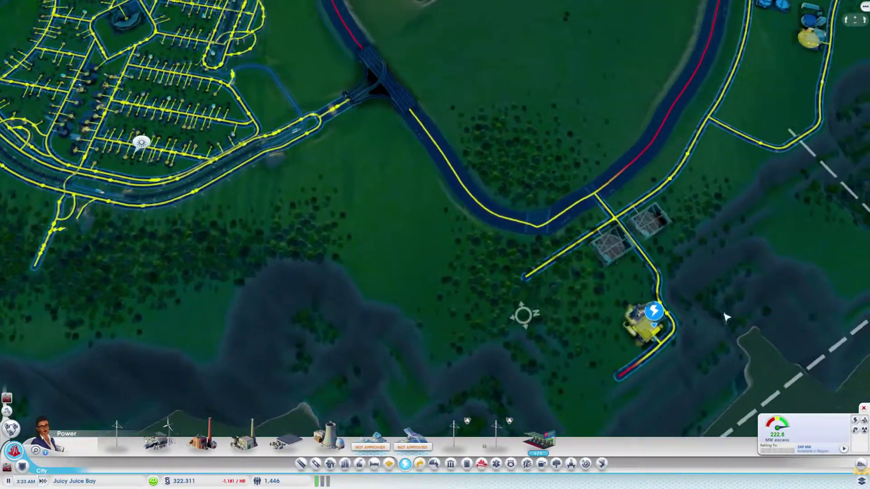
key("Up")
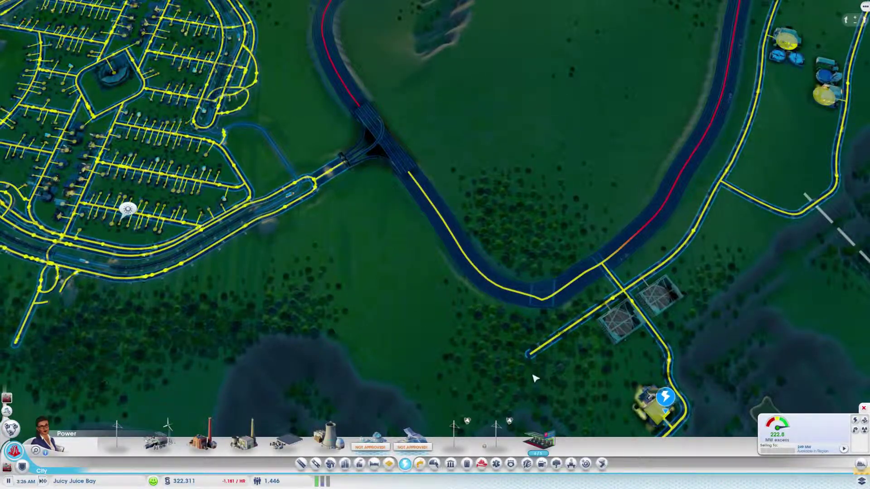
scroll(535, 378, "up", 3)
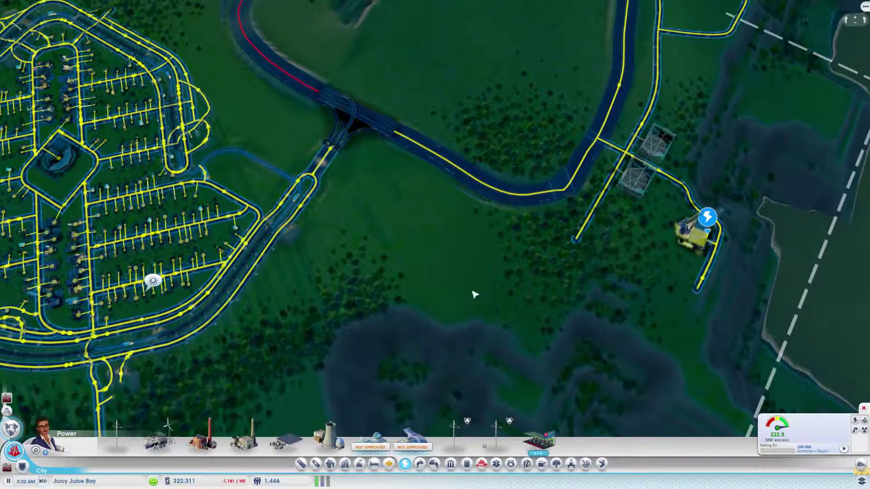
scroll(473, 294, "down", 5)
scroll(466, 272, "up", 6)
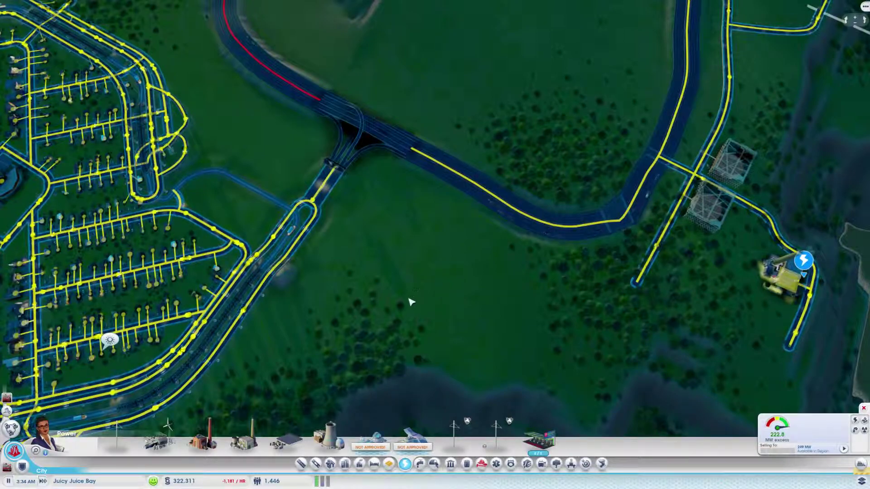
scroll(435, 302, "down", 3)
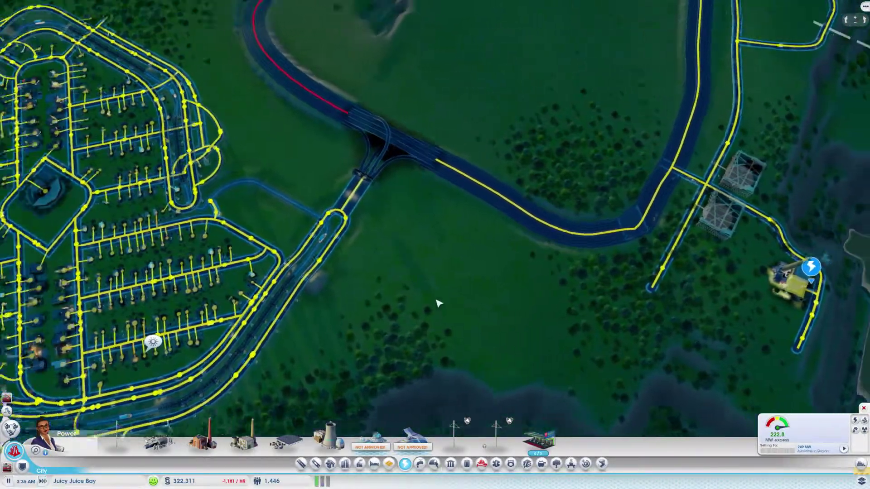
scroll(499, 300, "up", 2)
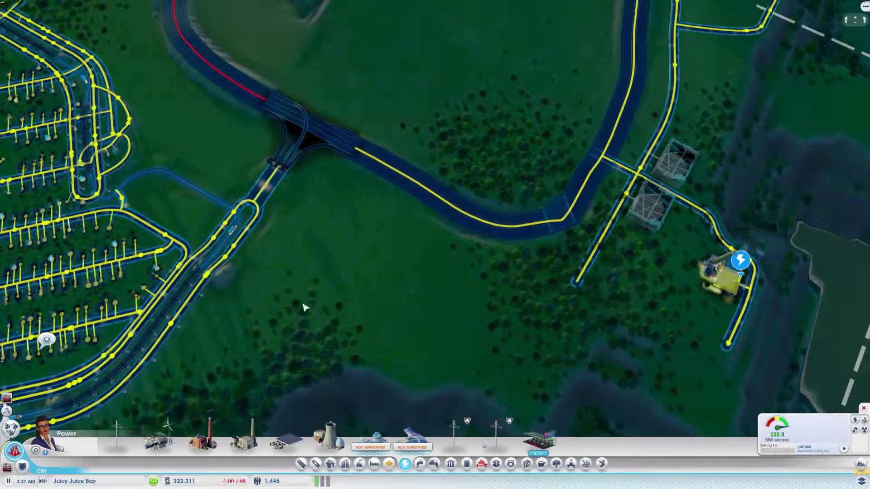
scroll(304, 308, "down", 3)
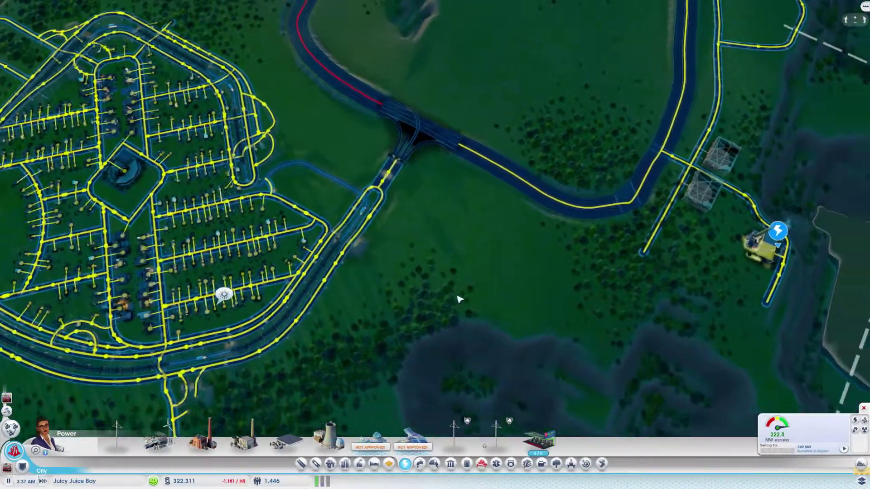
scroll(459, 299, "up", 3)
scroll(545, 271, "down", 3)
scroll(528, 295, "up", 3)
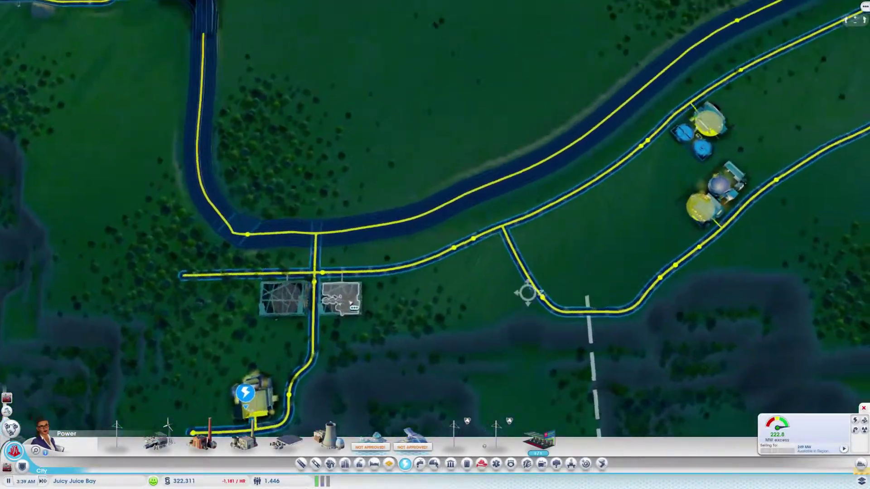
scroll(529, 293, "down", 2)
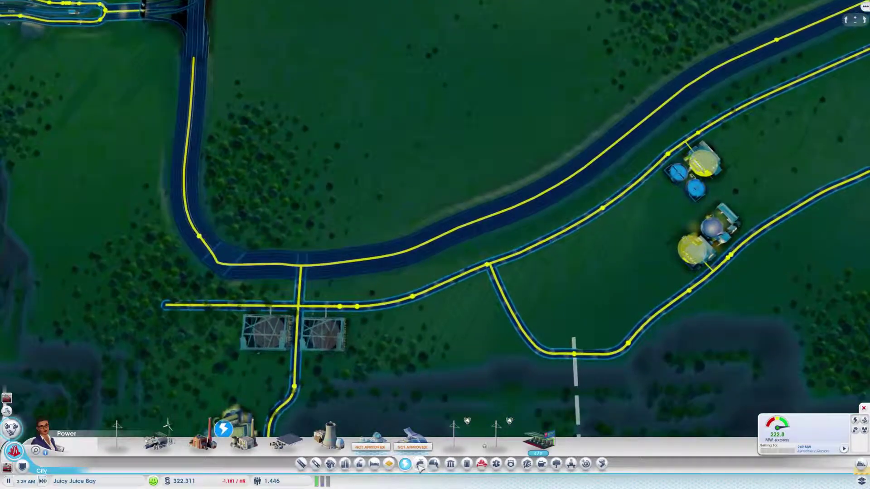
left_click(419, 463)
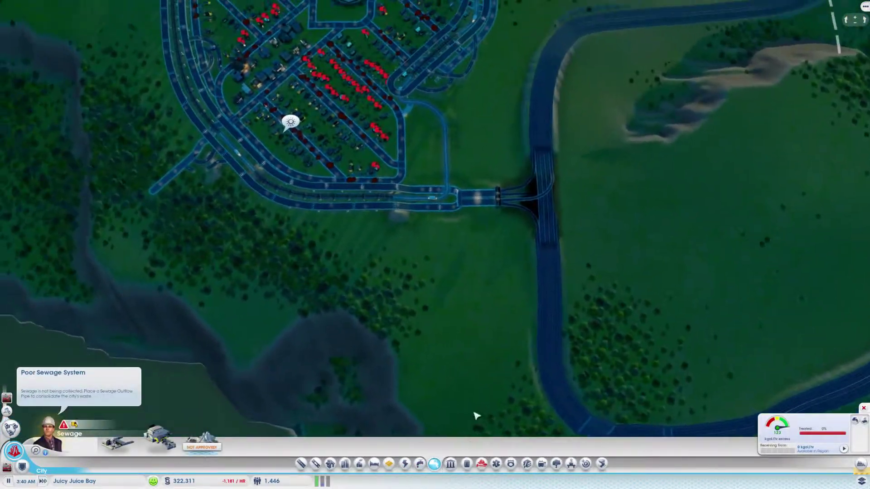
scroll(478, 315, "up", 3)
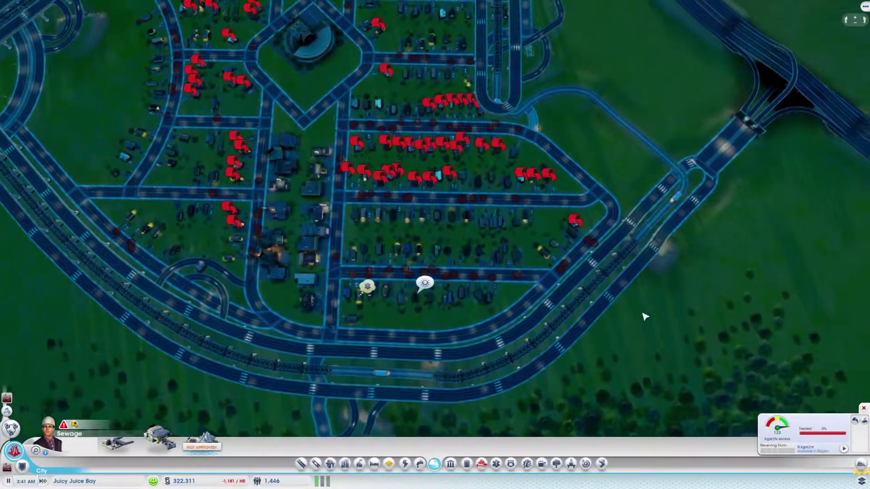
scroll(435, 224, "down", 2)
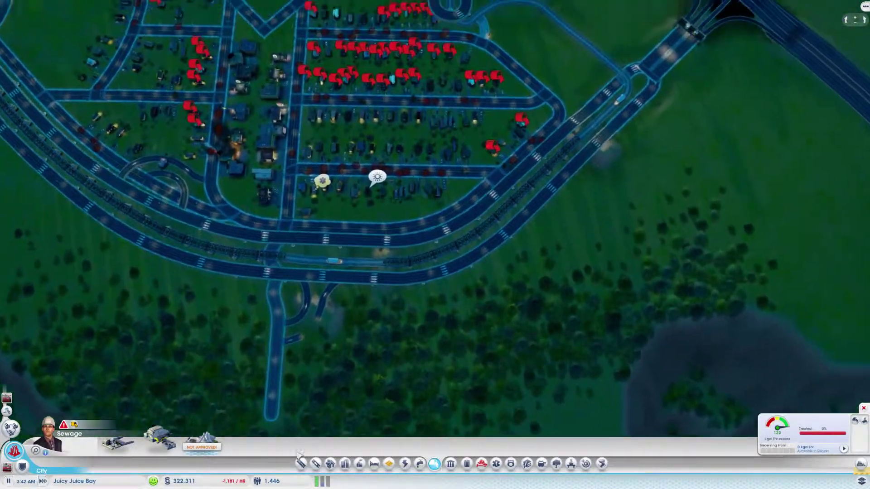
scroll(436, 225, "up", 2)
scroll(503, 313, "down", 2)
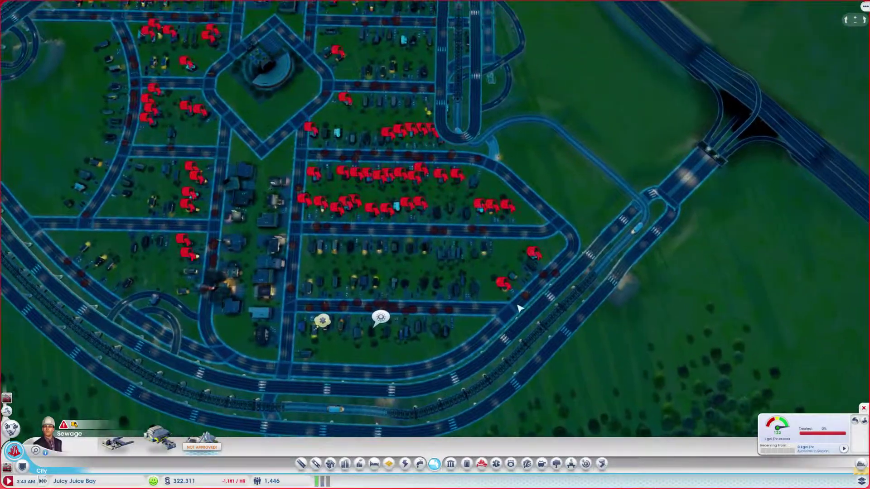
scroll(526, 283, "up", 2)
Step: Pan east toward the river road and bring up the park building options
key("Right")
key("Right")
key("Right")
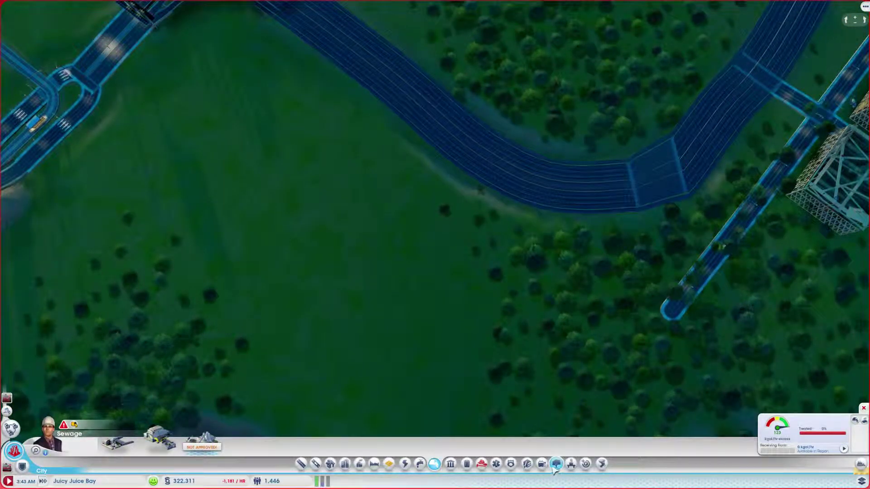
left_click(555, 464)
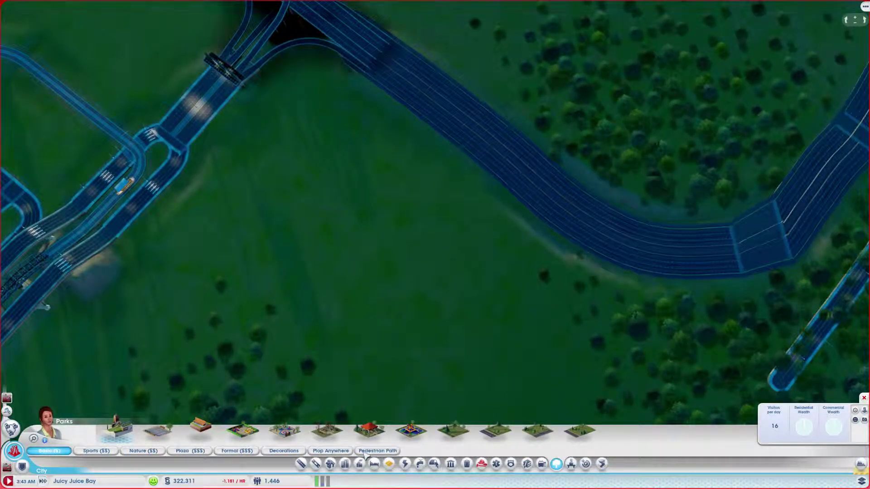
Step: Lay the first sidewalk stretch from the road and bulldoze a stray extra piece
left_click(378, 451)
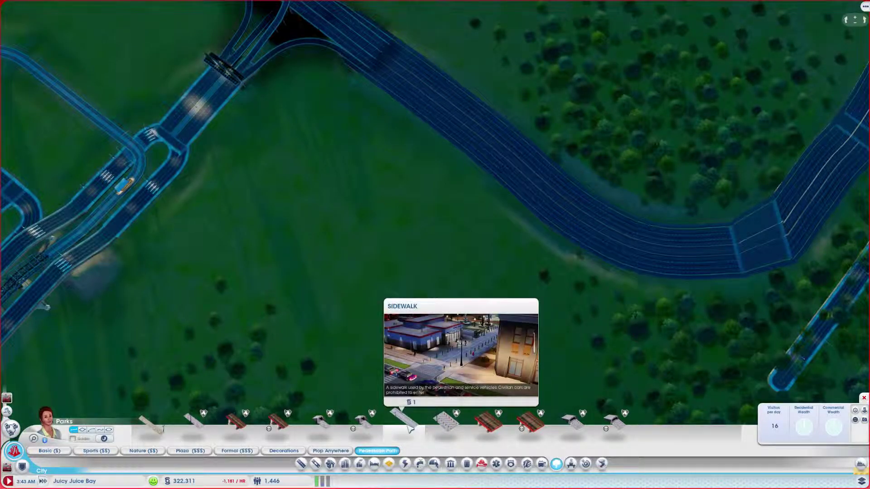
mouse_move(272, 289)
left_mouse_down()
mouse_move(326, 270)
mouse_move(392, 291)
mouse_move(511, 307)
mouse_move(519, 325)
left_mouse_up()
scroll(520, 325, "up", 2)
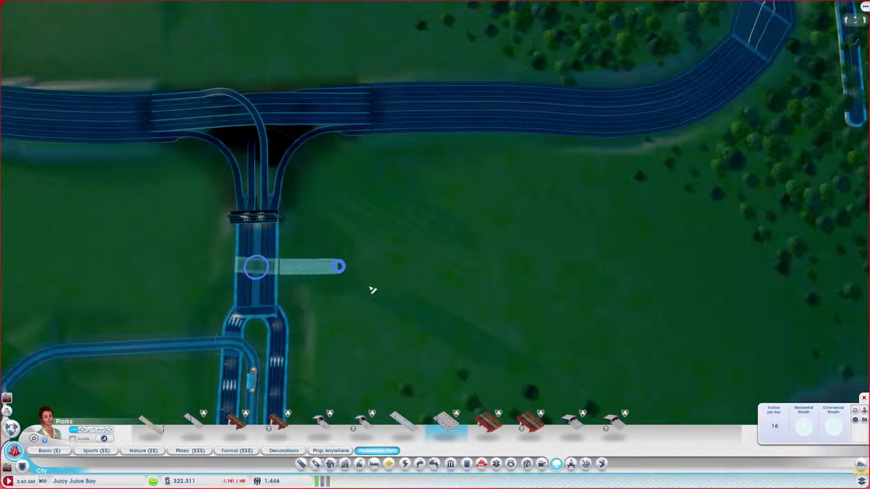
mouse_move(549, 284)
left_mouse_down()
mouse_move(491, 327)
mouse_move(499, 311)
mouse_move(313, 334)
mouse_move(225, 283)
mouse_move(390, 321)
mouse_move(406, 315)
left_mouse_up()
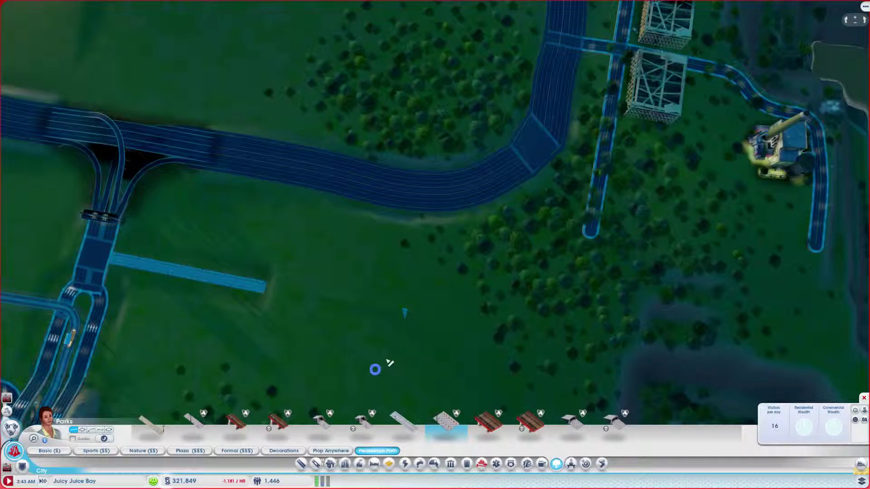
key("Left")
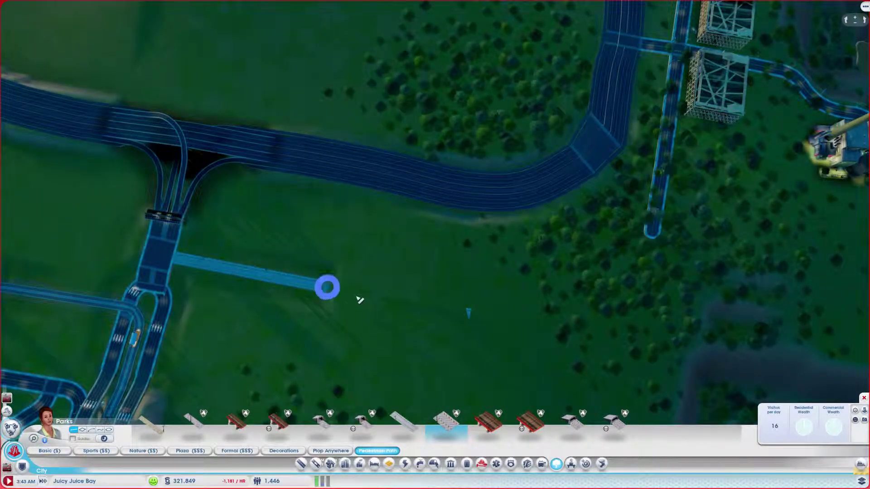
key("b")
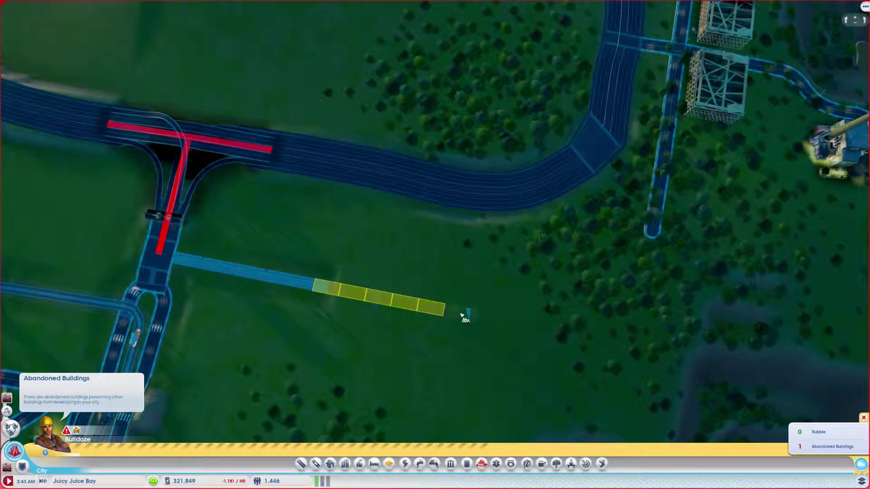
left_click(465, 317)
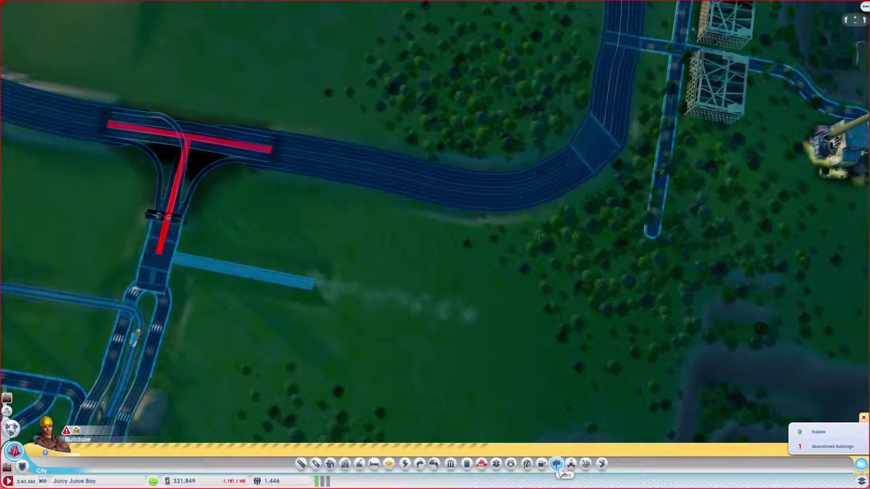
Step: Extend the sidewalk from its existing end eastward across the field
left_click(556, 466)
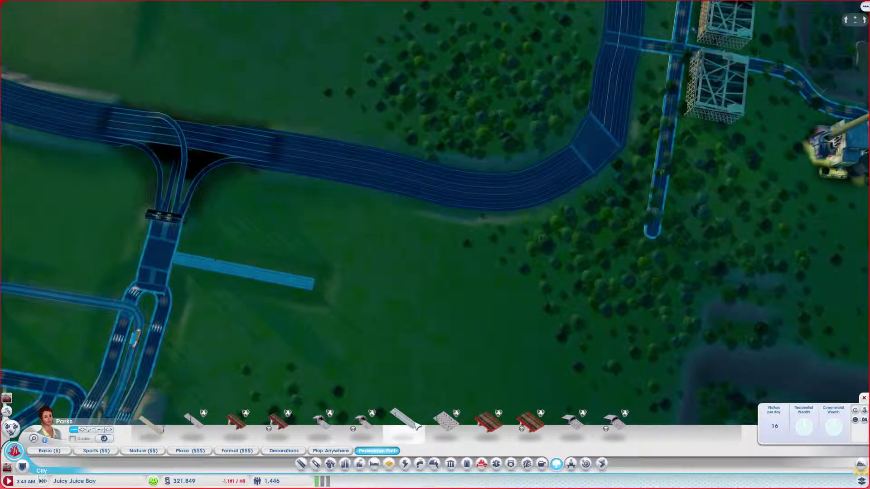
left_click(408, 423)
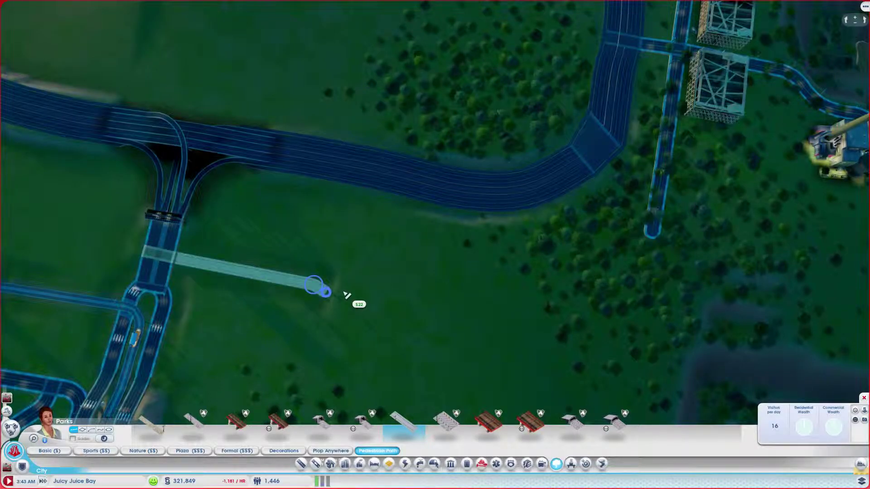
left_click(346, 294)
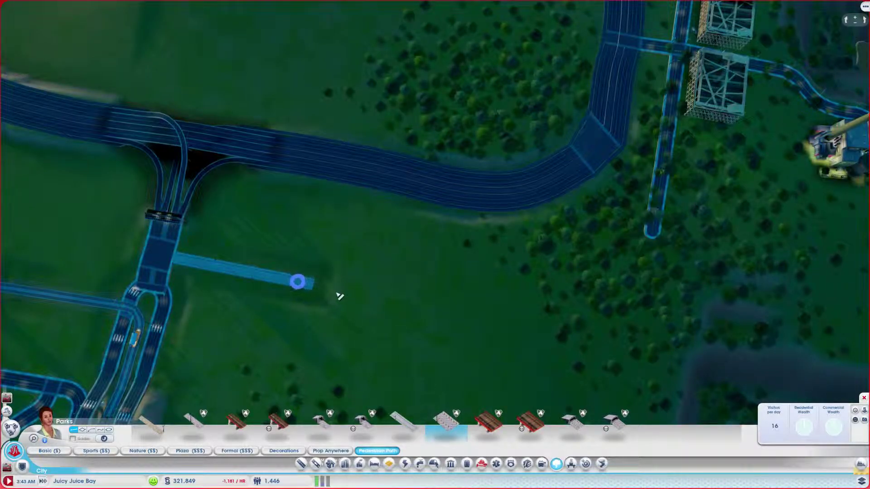
left_click(365, 307)
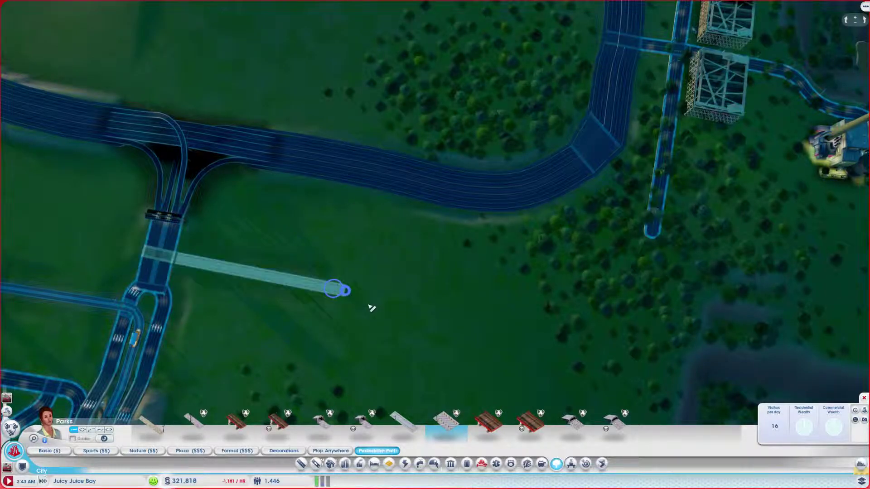
left_click(371, 308)
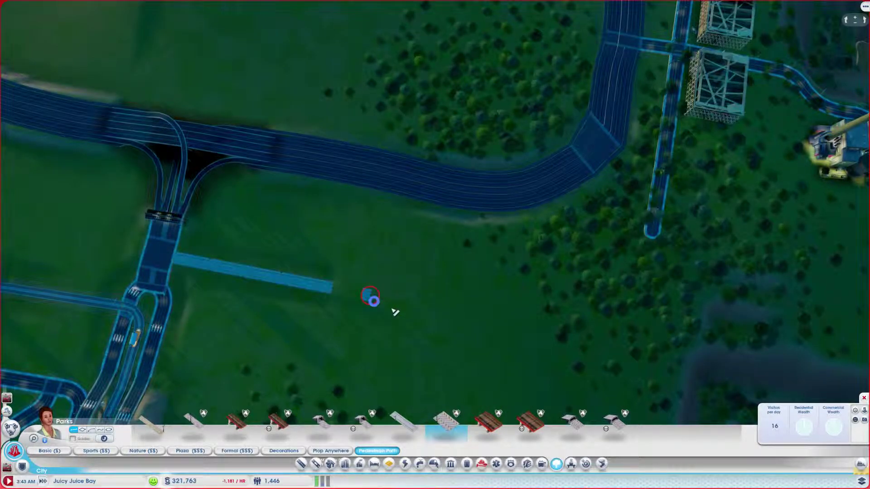
left_click(422, 316)
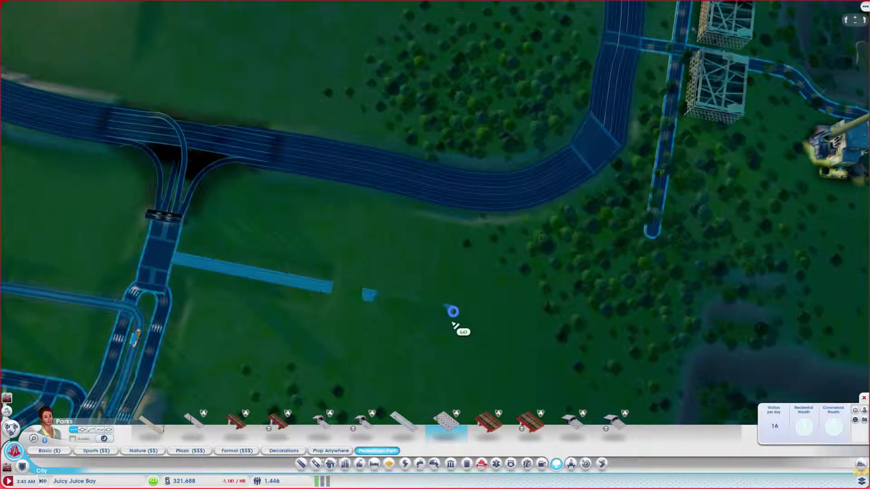
Step: Carry the sidewalk into the trees and curve it up to the industrial road
key("d")
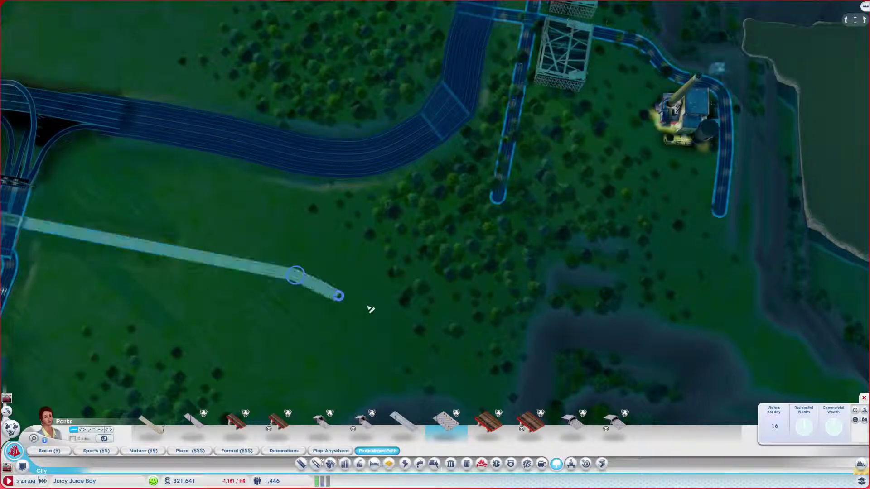
left_click(384, 306)
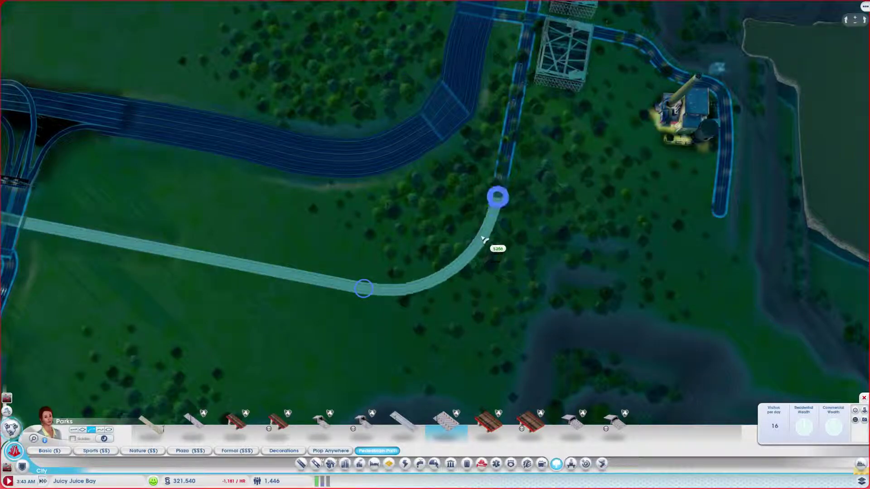
left_click(484, 240)
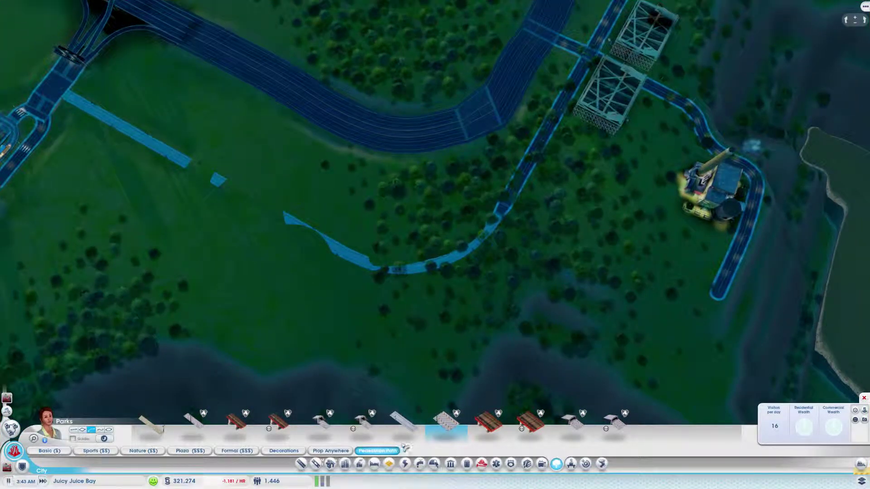
key("a")
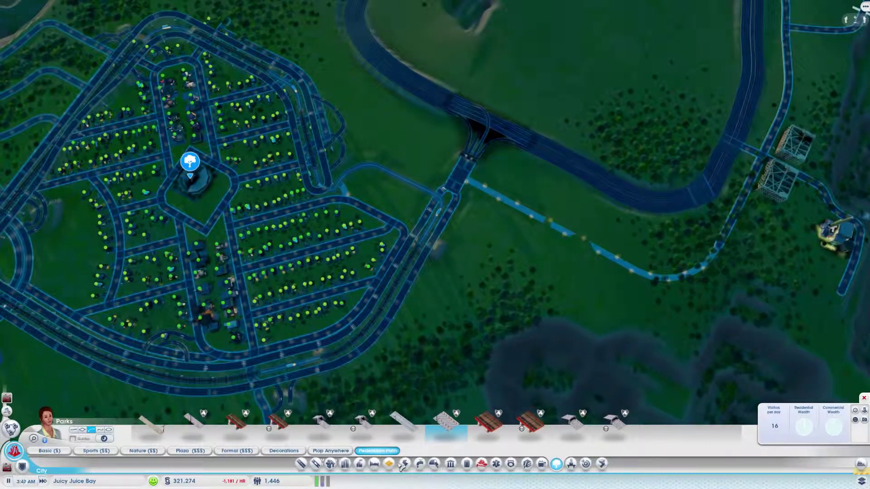
left_click(435, 464)
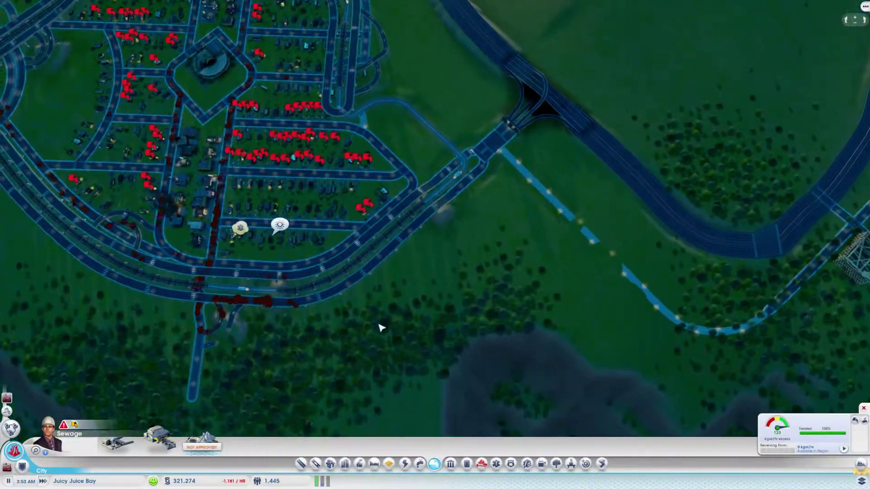
key("d")
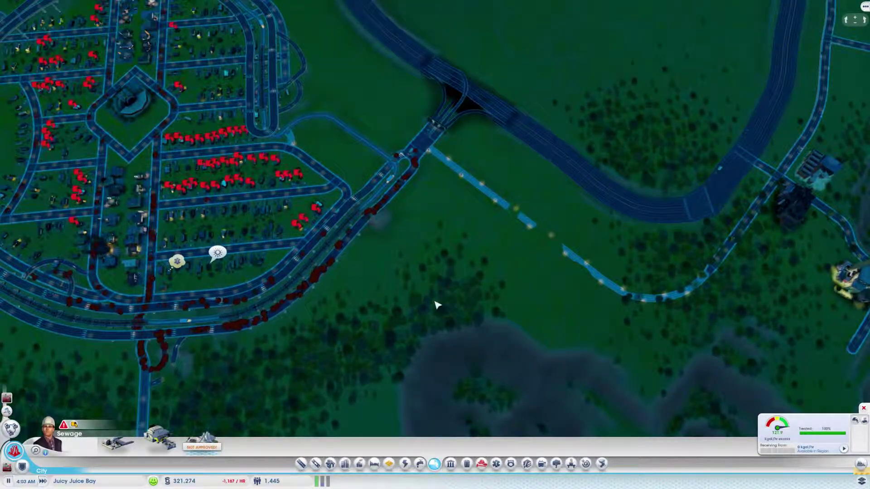
scroll(437, 306, "up", 3)
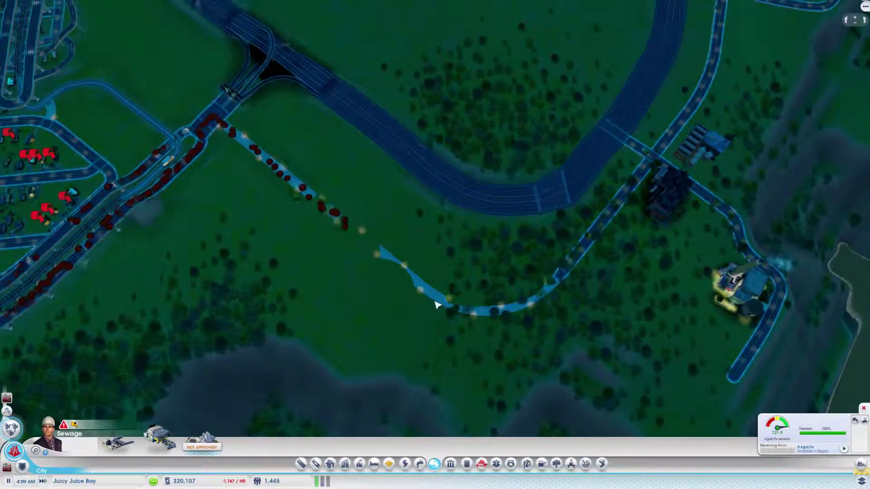
key("d")
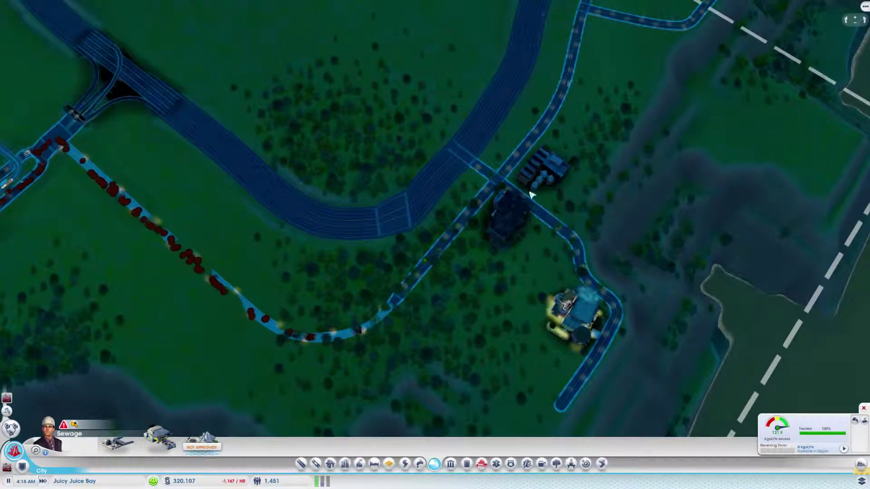
key("a")
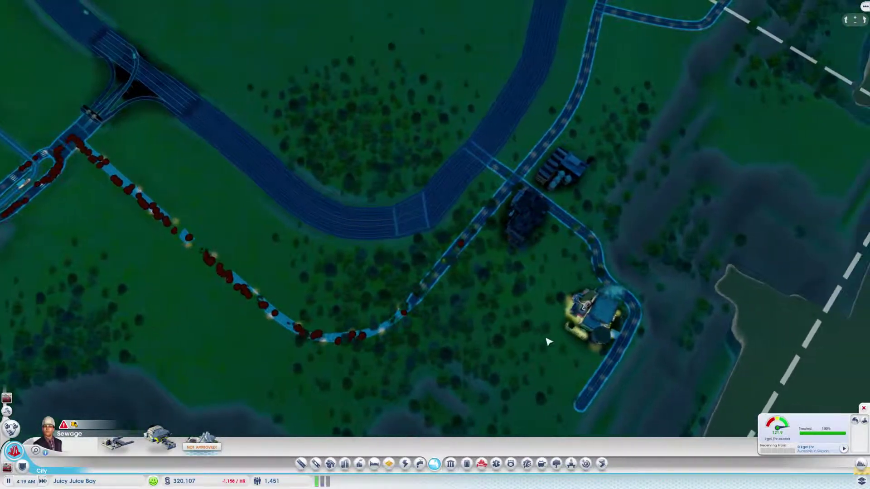
key("a")
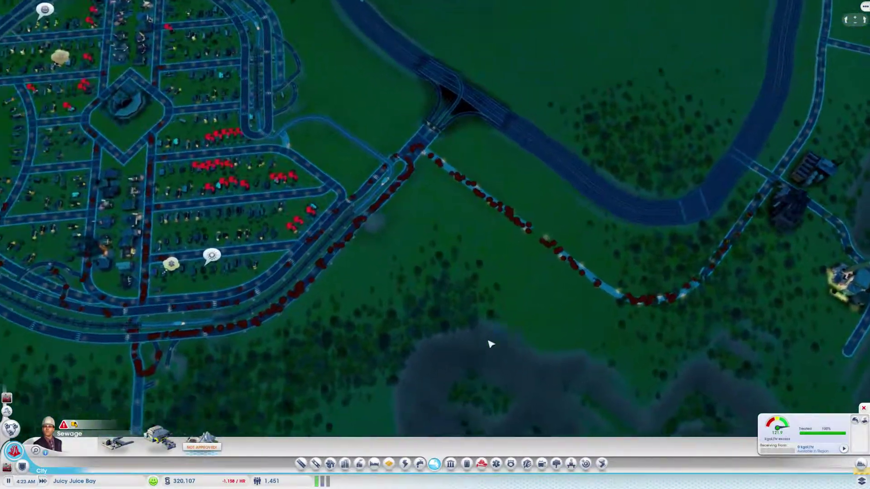
key("w")
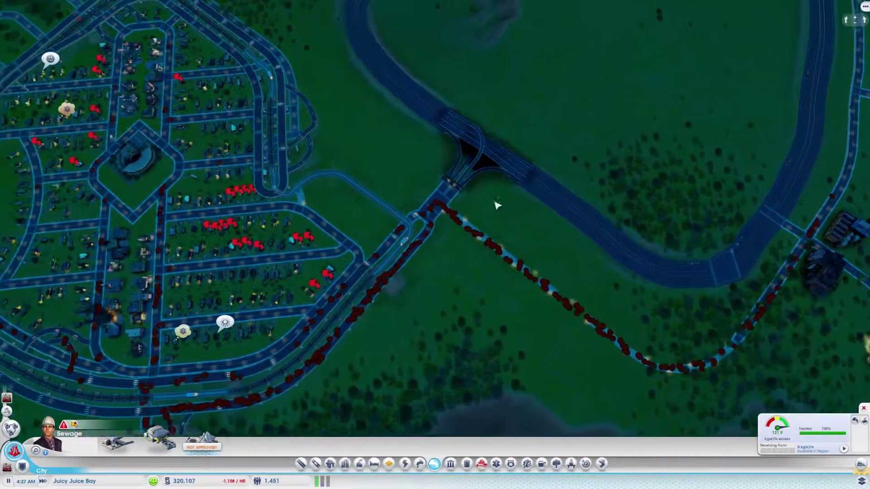
scroll(496, 206, "up", 1)
key("d")
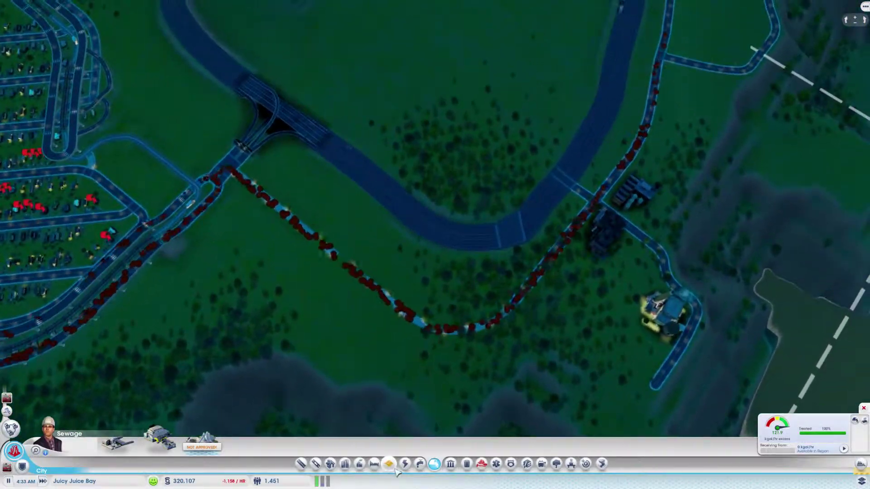
Step: Check power along the path around the power plant, then switch to the water overlay
left_click(405, 464)
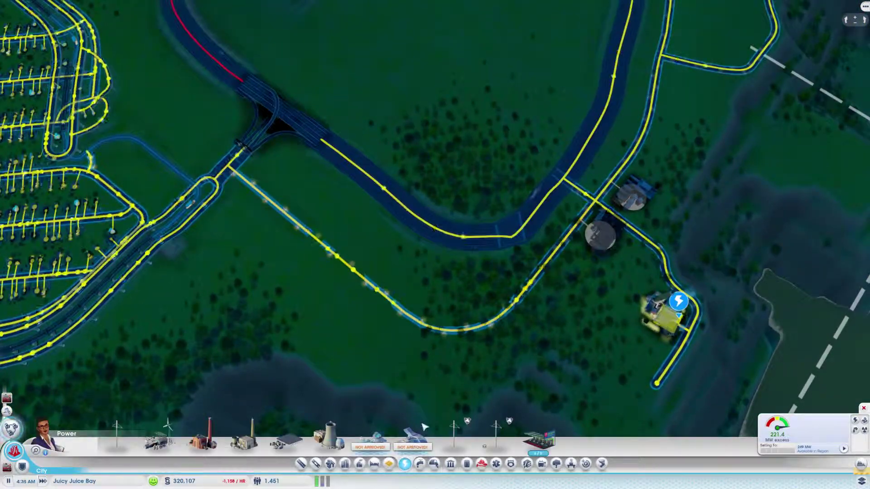
key("a")
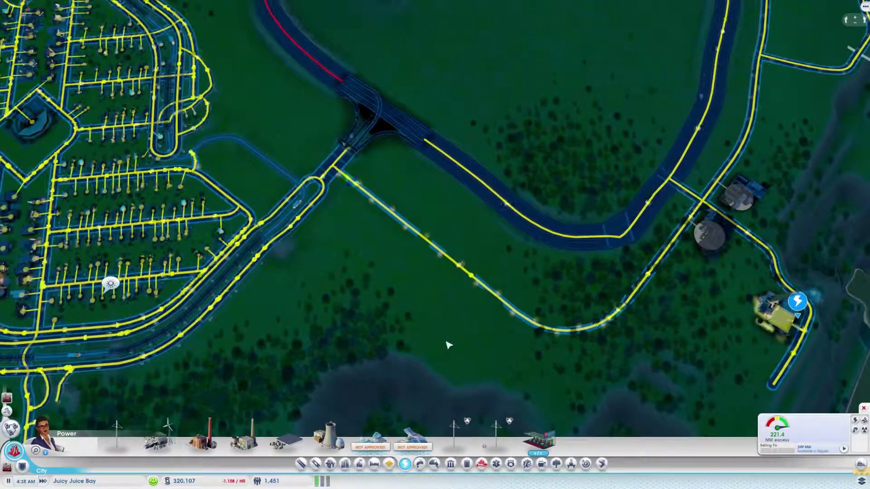
scroll(448, 345, "down", 2)
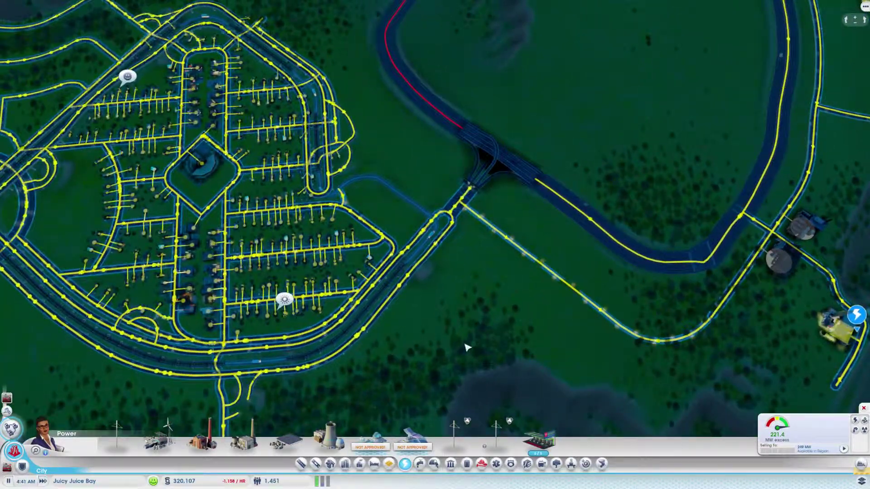
left_click_drag(466, 348, 700, 401)
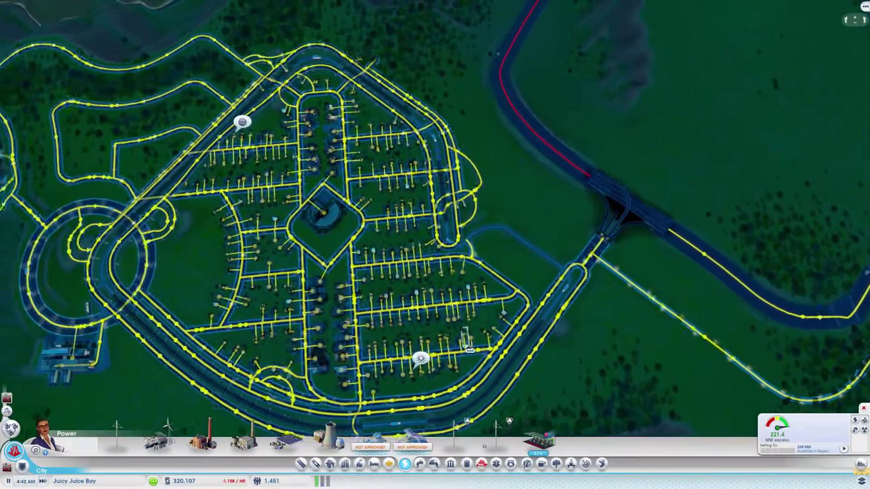
key("Right")
key("Down")
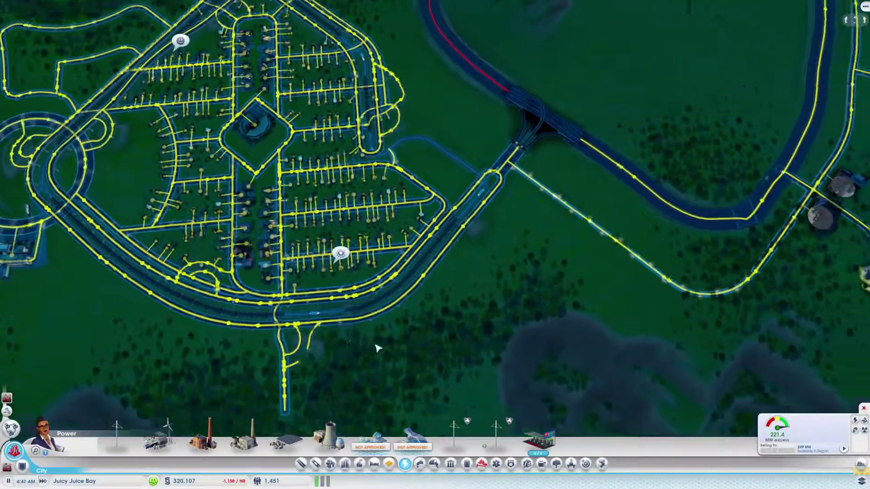
key("Right")
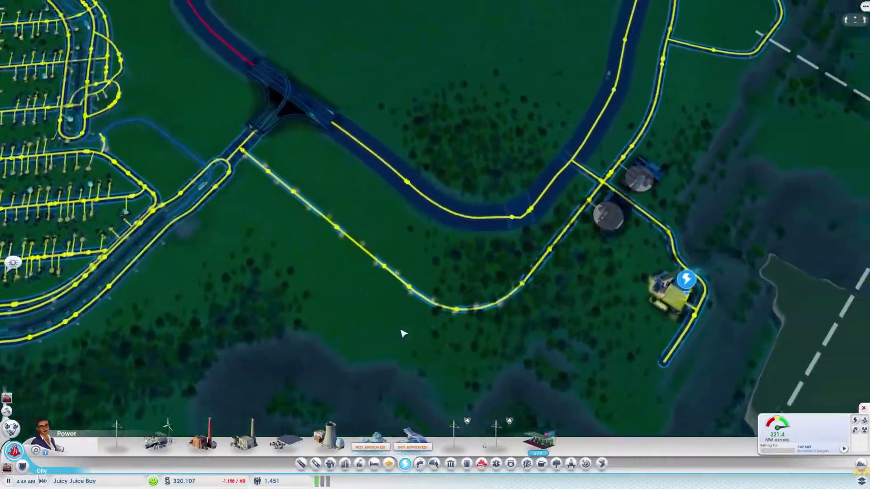
scroll(468, 330, "up", 1)
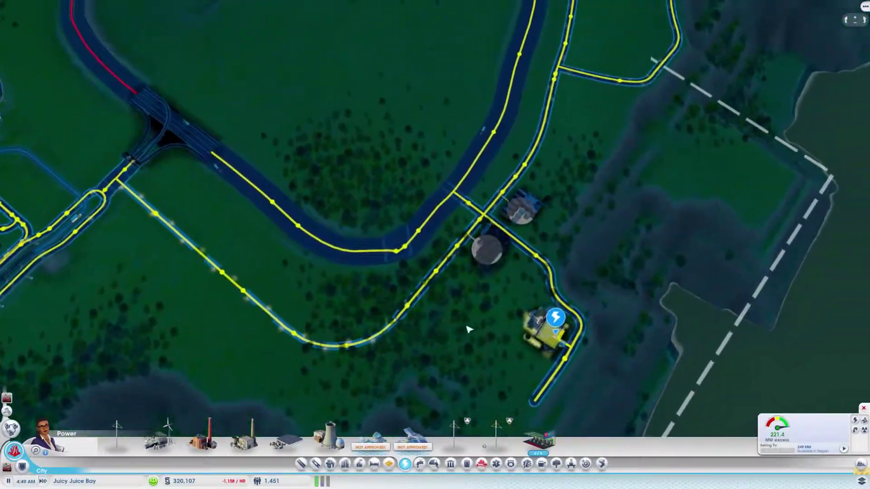
left_click(420, 464)
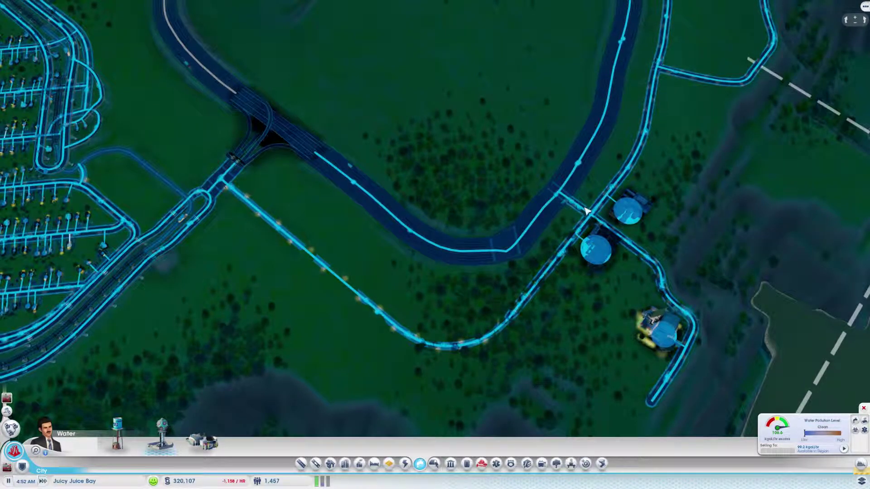
scroll(649, 151, "up", 2)
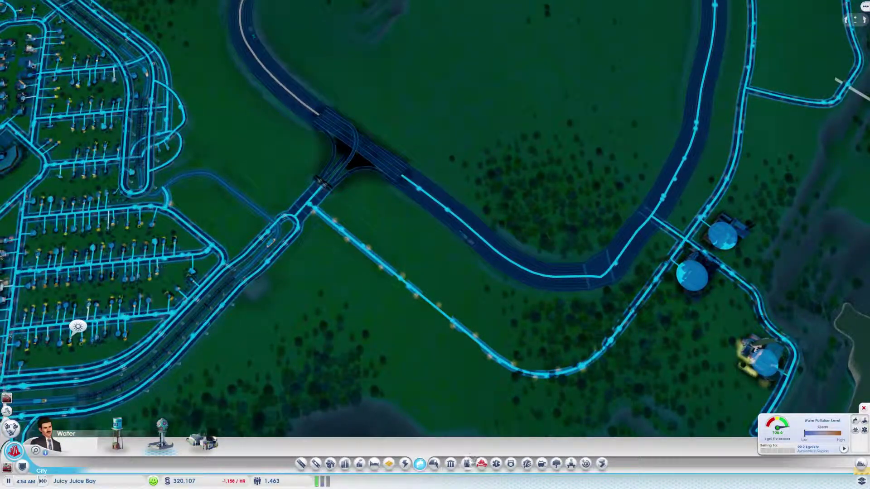
Step: Show the sewage overlay and inspect the Sewage Treatment Plant's details
left_click(434, 464)
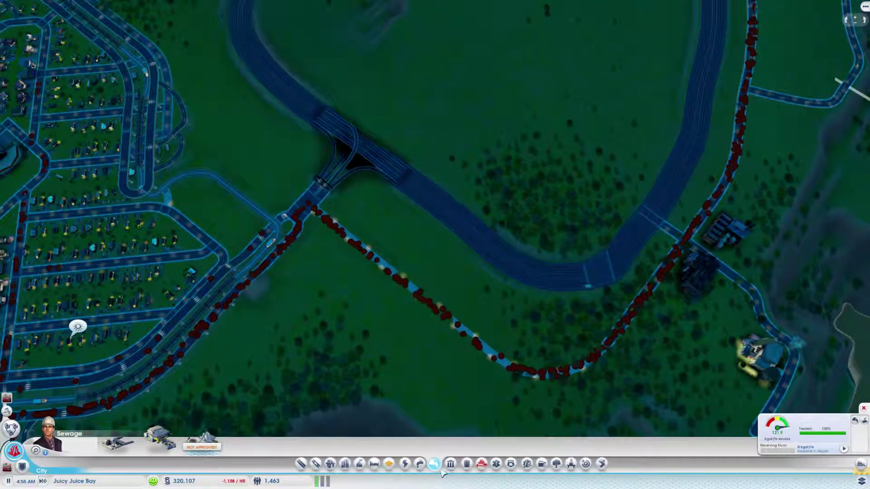
left_click_drag(641, 276, 330, 374)
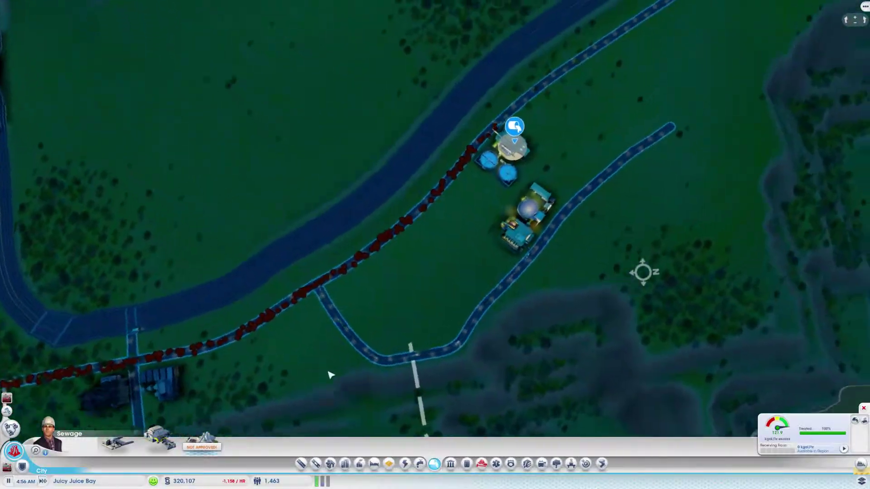
left_click(473, 158)
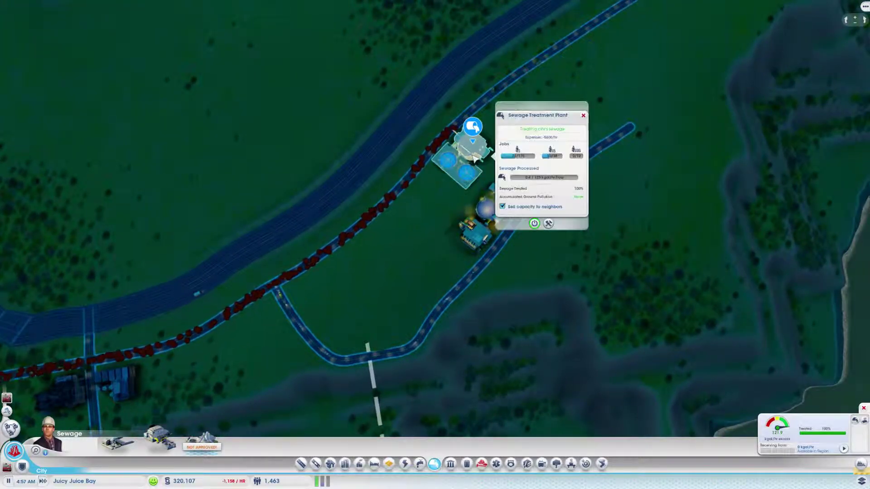
left_click(583, 116)
scroll(518, 258, "down", 5)
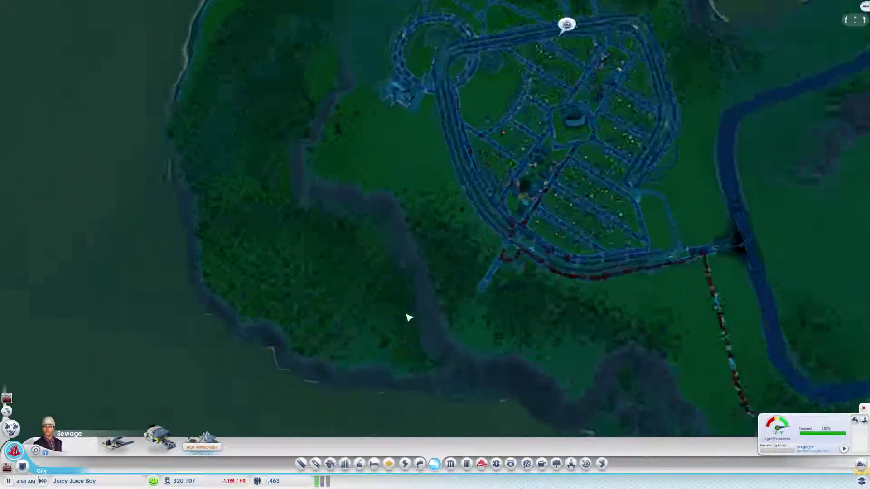
scroll(408, 316, "up", 5)
scroll(423, 252, "up", 5)
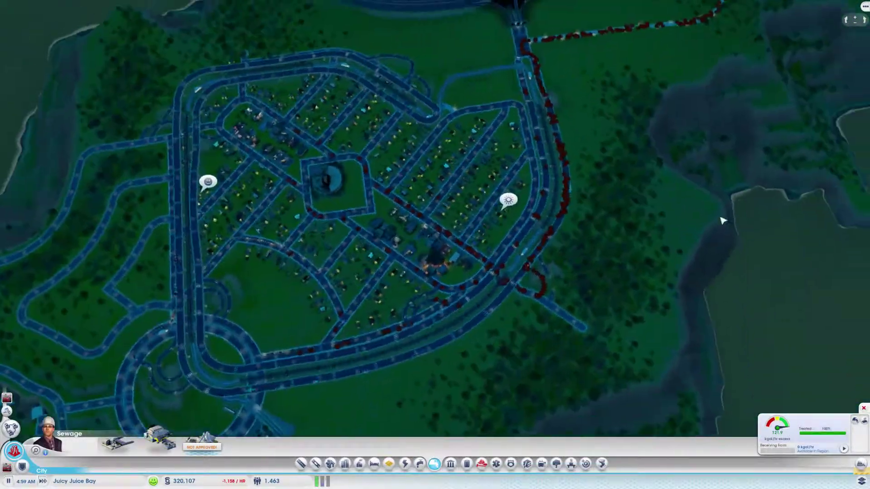
scroll(496, 316, "up", 5)
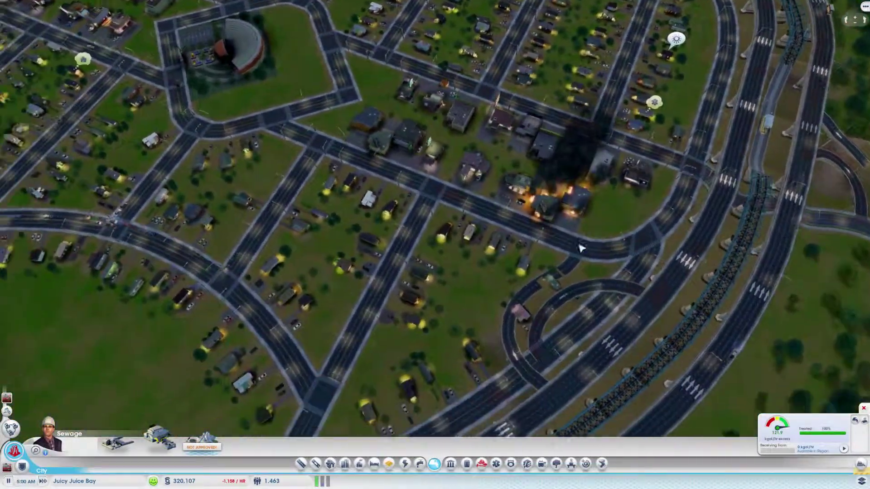
scroll(408, 297, "down", 5)
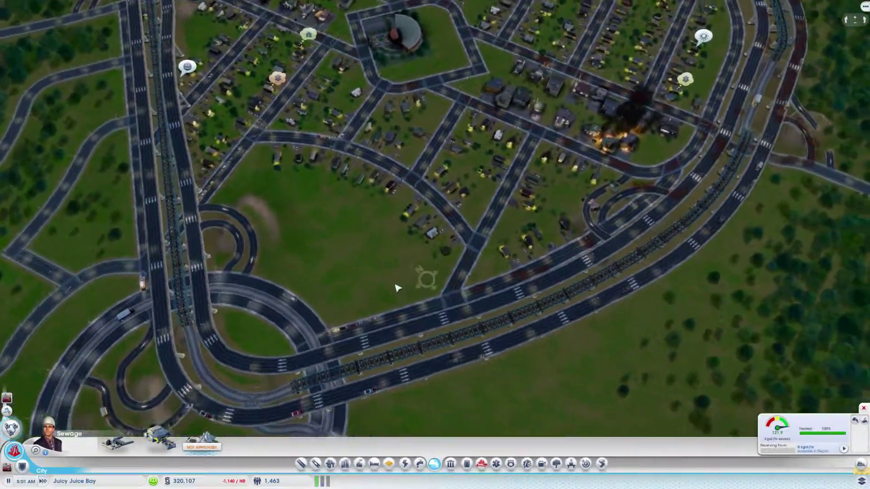
Step: Rotate the view over the city and exit to the normal map
left_click_drag(398, 289, 312, 292)
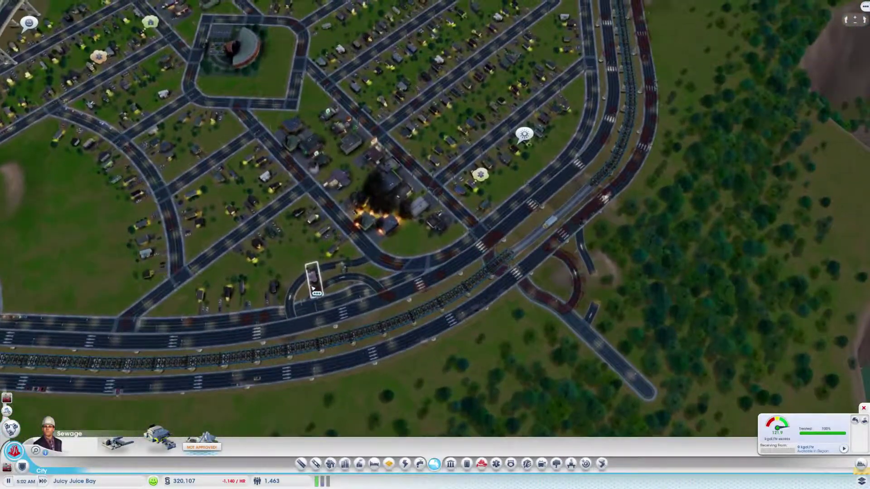
key("Escape")
key("d")
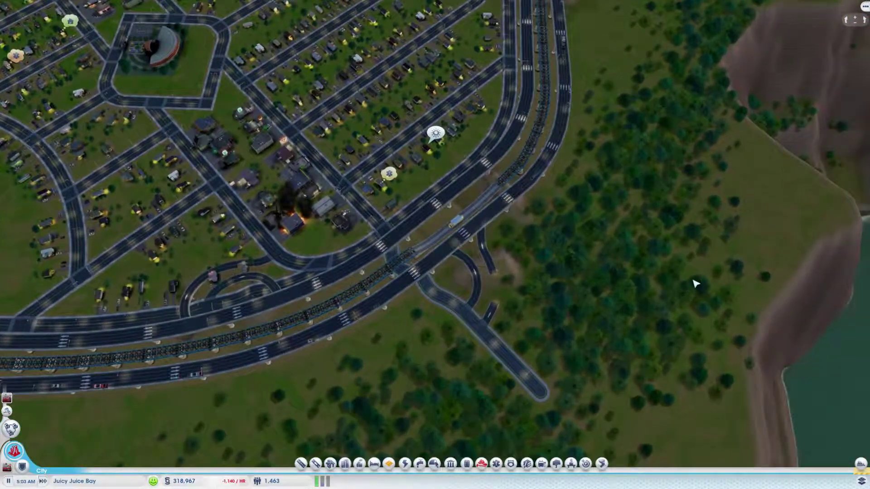
Step: Enter demolition mode and pan over the northern houses, open terrain and the road T-junction
key("w")
key("a")
key("b")
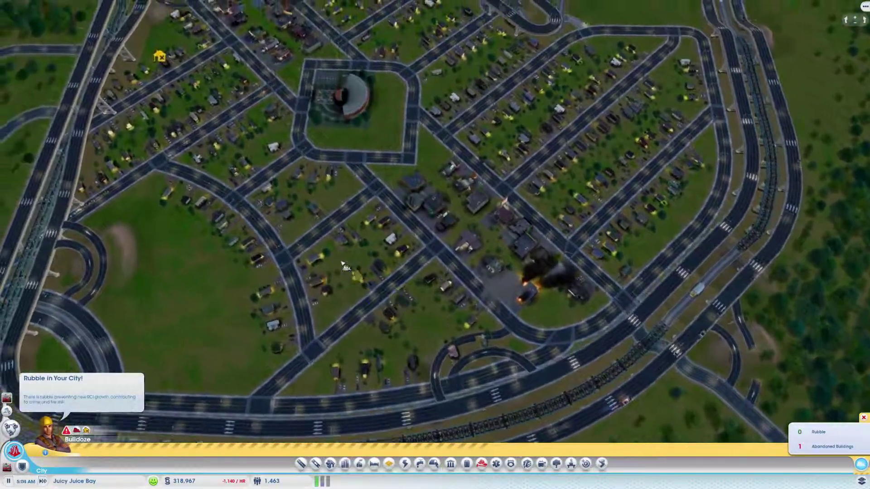
key("w")
key("a")
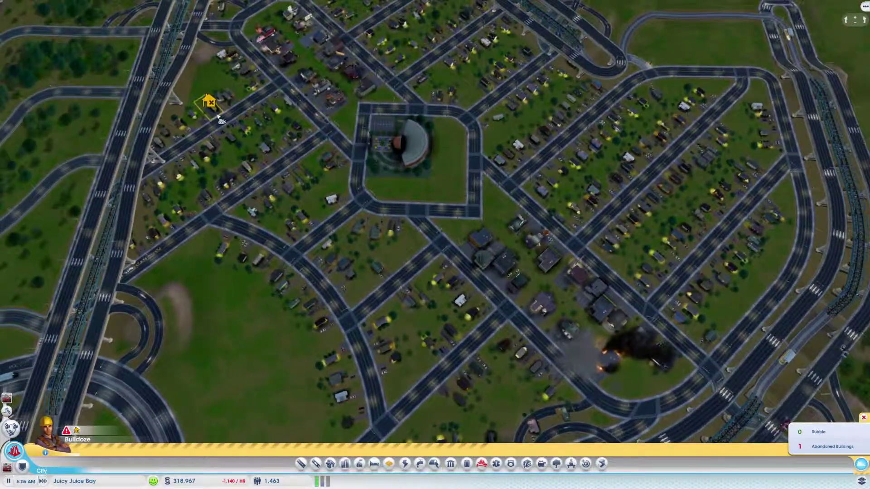
key("w")
scroll(224, 281, "down", 2)
key("d")
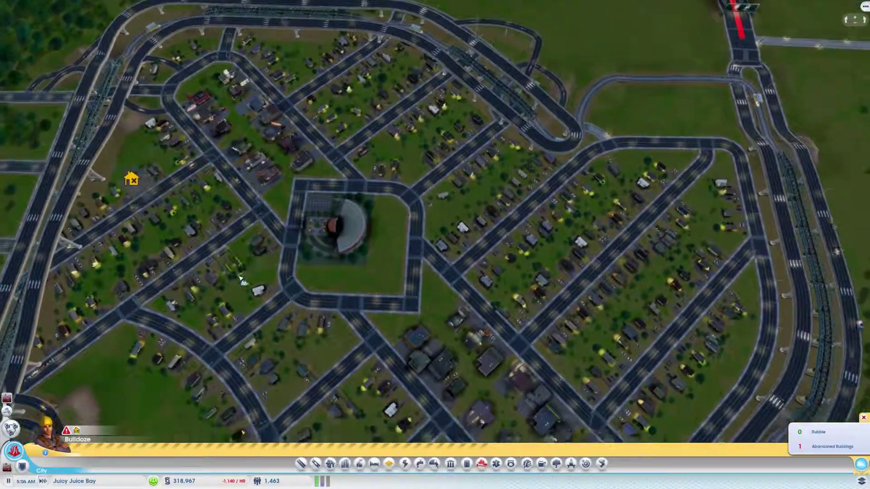
scroll(294, 280, "up", 2)
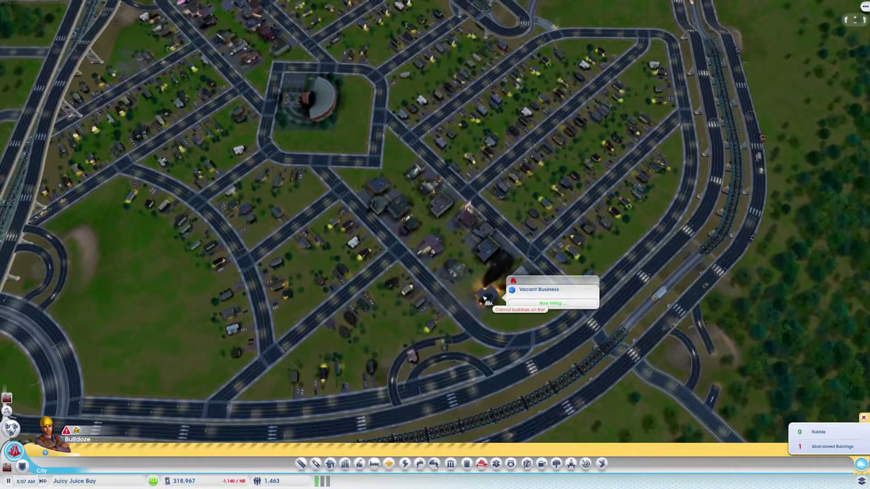
scroll(486, 300, "down", 2)
key("s")
key("a")
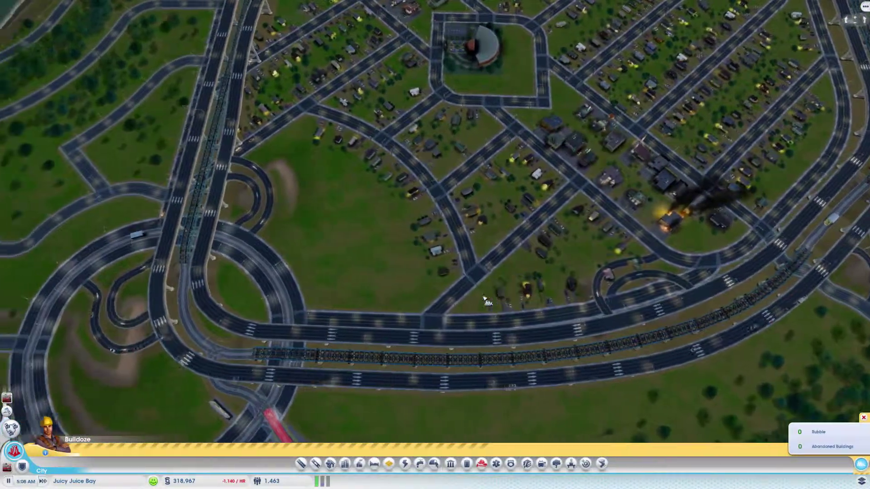
scroll(488, 300, "up", 2)
scroll(485, 378, "down", 2)
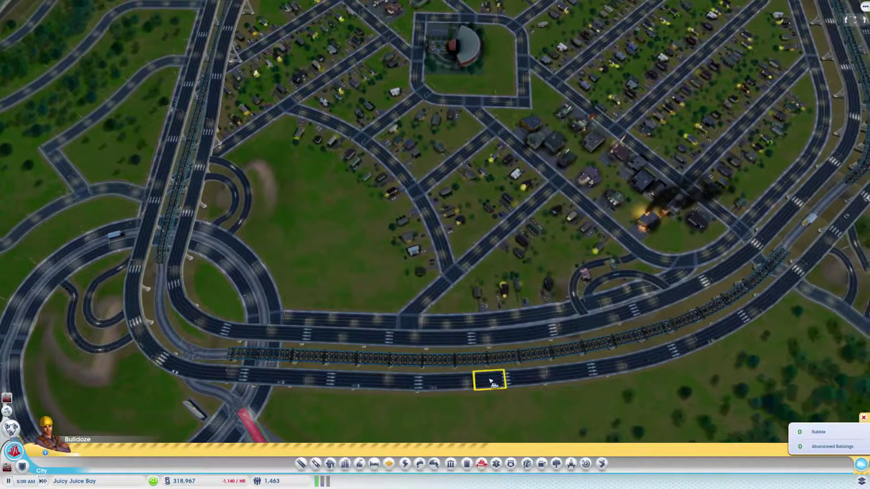
key("s")
scroll(469, 329, "up", 2)
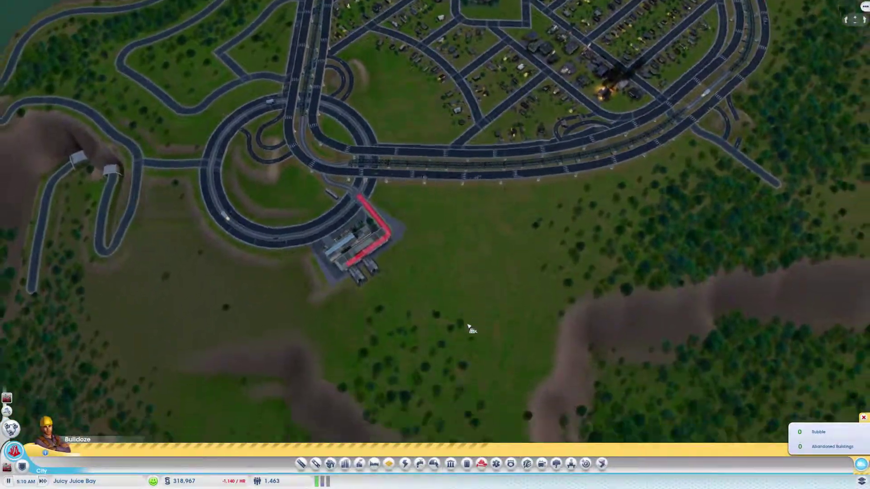
scroll(469, 328, "down", 2)
key("d")
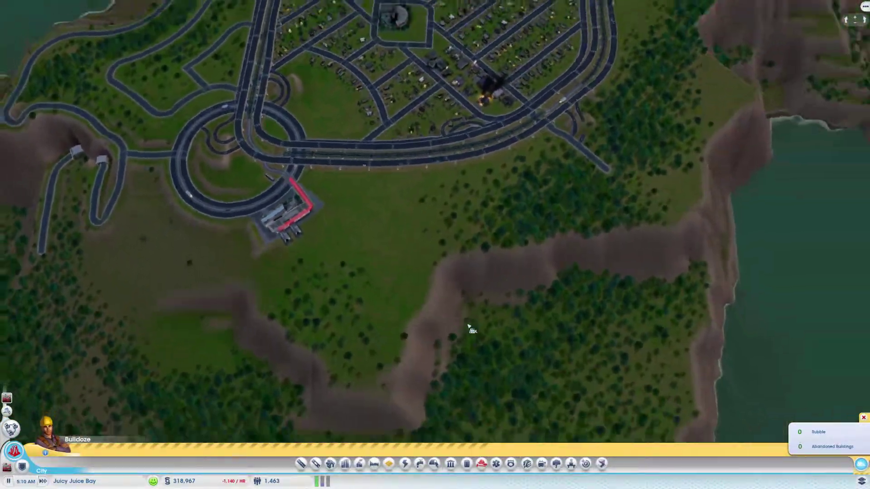
scroll(568, 120, "up", 1)
key("w")
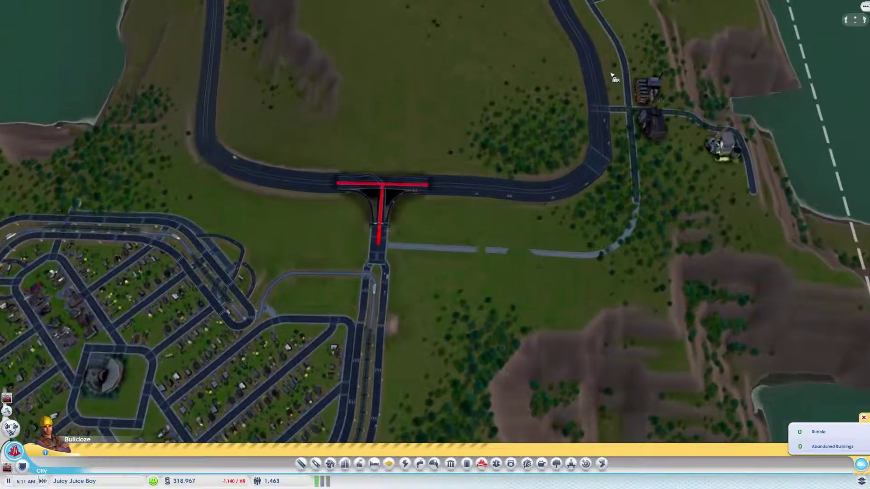
key("s")
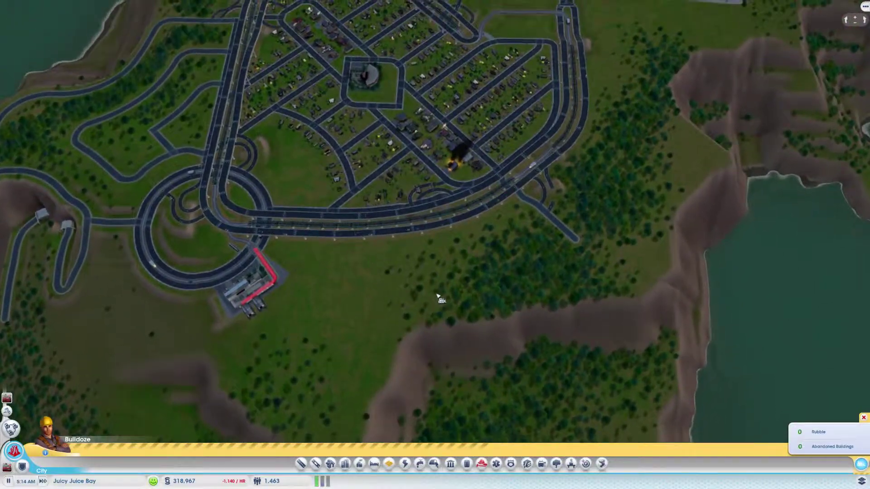
scroll(438, 289, "up", 5)
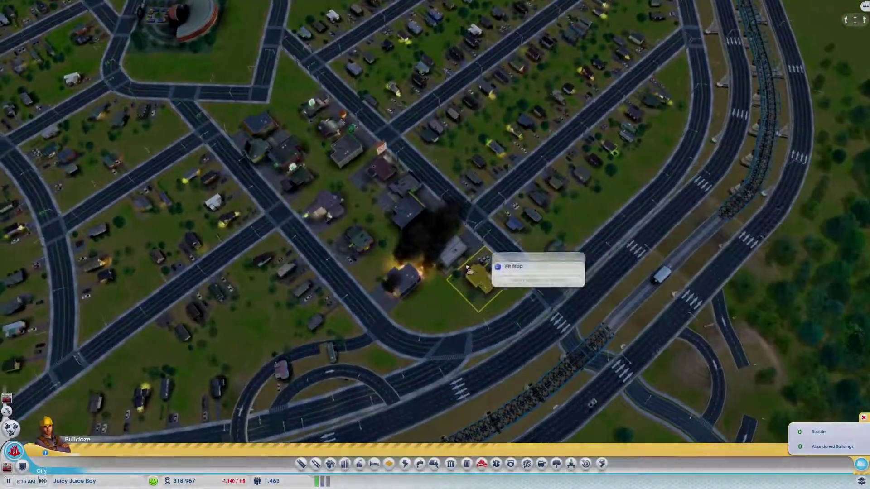